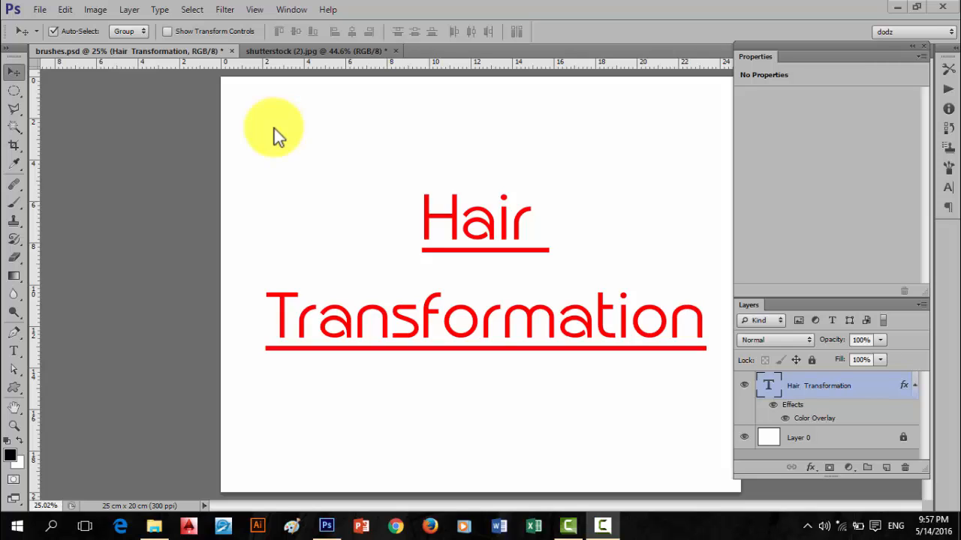
Switch to the shutterstock (2).jpg portrait and add a new empty layer above the Background
{"action": "left_click", "coordinate": [319, 49]}
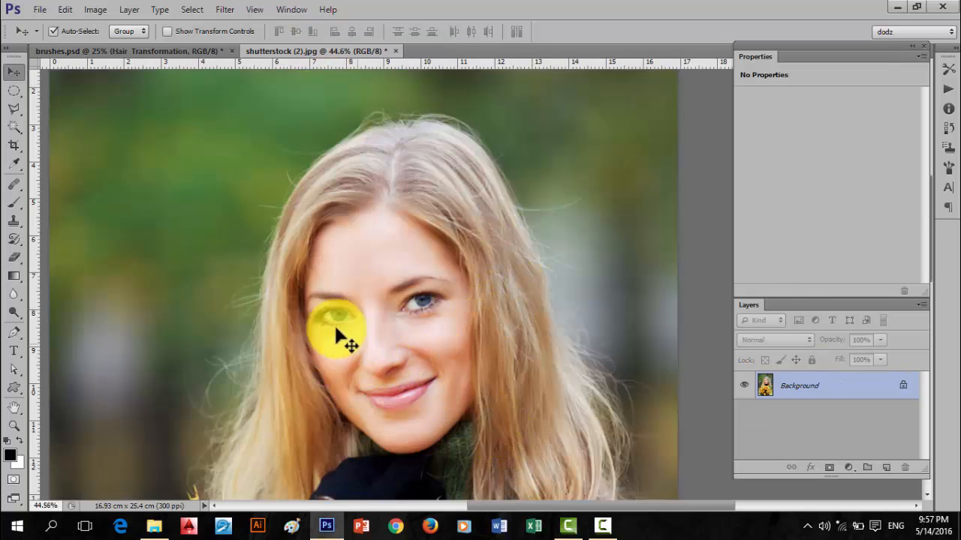
{"action": "scroll", "coordinate": [270, 260], "scroll_direction": "up", "scroll_amount": 2}
{"action": "left_click_drag", "start_coordinate": [432, 136], "coordinate": [378, 163]}
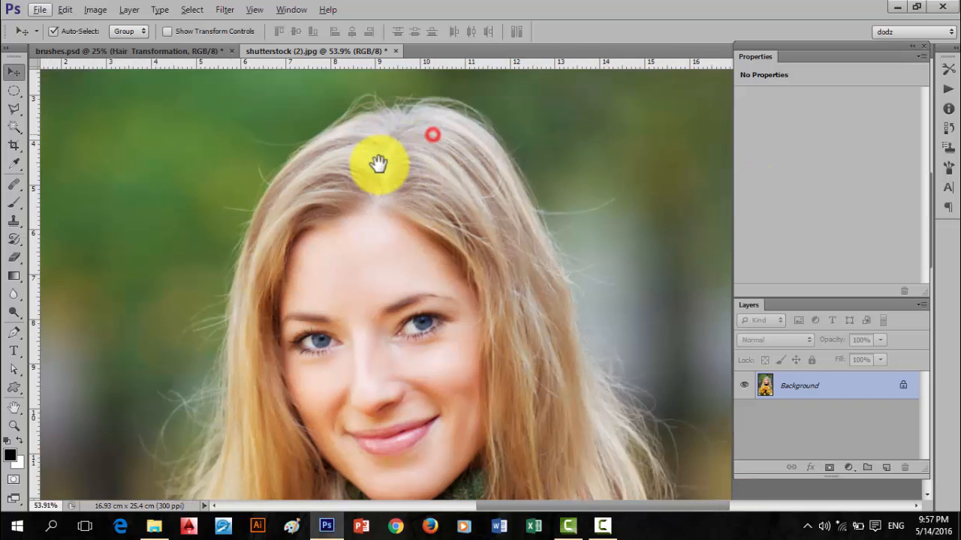
{"action": "key", "text": "XF86AudioMute"}
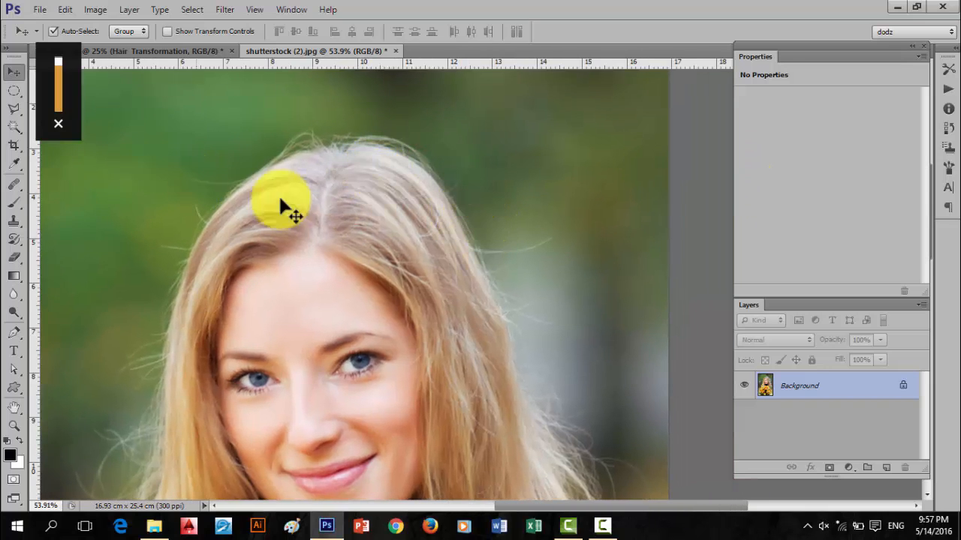
{"action": "left_click_drag", "start_coordinate": [259, 279], "coordinate": [280, 243]}
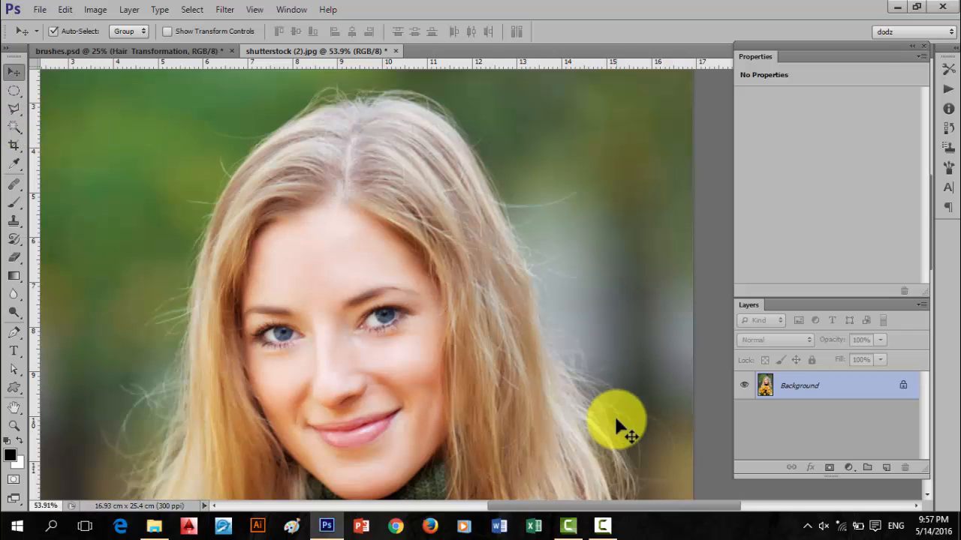
{"action": "left_click", "coordinate": [887, 468]}
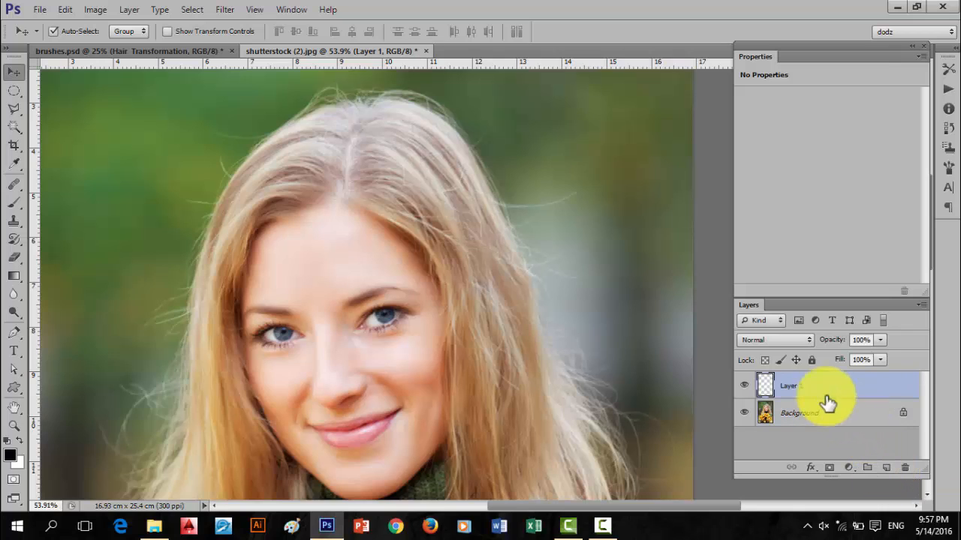
Activate the Healing Brush tool and set it to sample from All Layers
{"action": "left_click", "coordinate": [15, 184]}
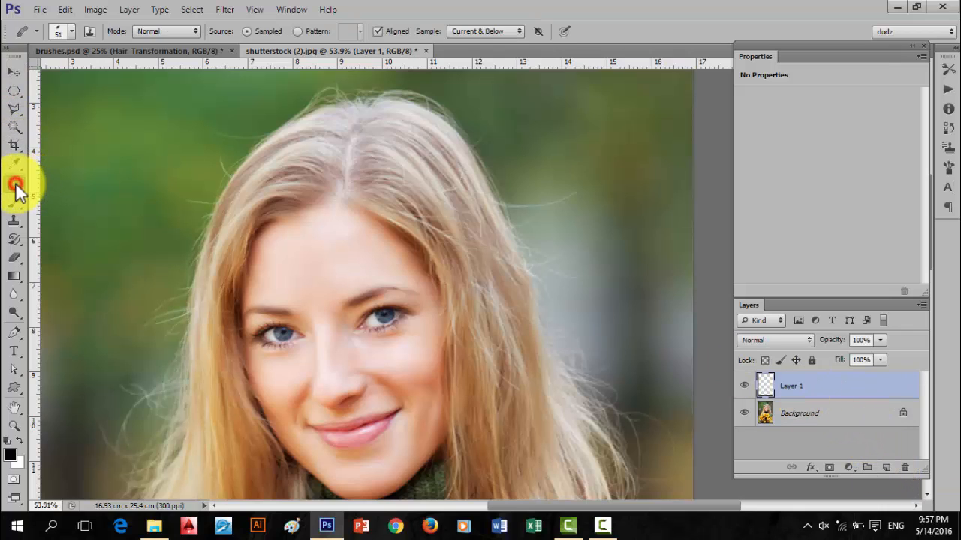
{"action": "right_click", "coordinate": [16, 183]}
{"action": "left_click", "coordinate": [72, 195]}
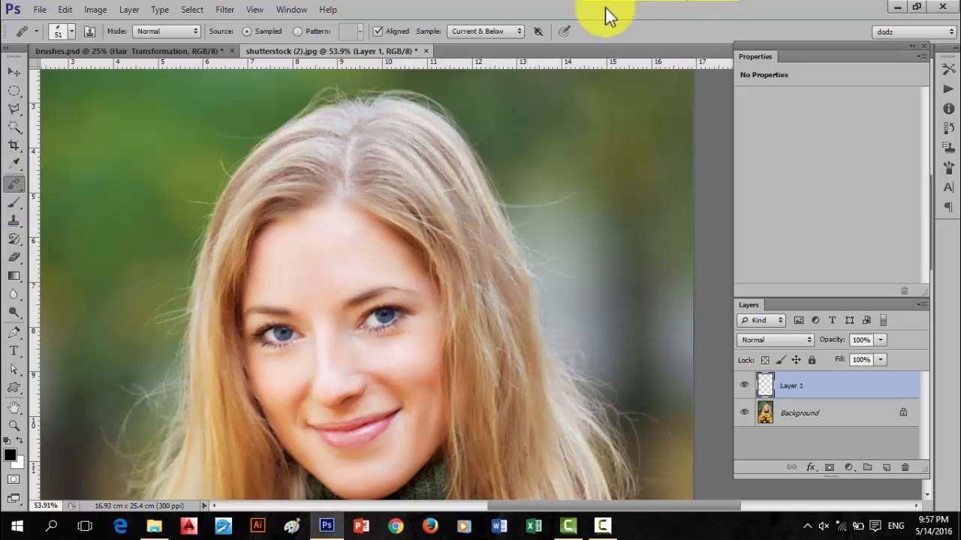
{"action": "left_click", "coordinate": [497, 30]}
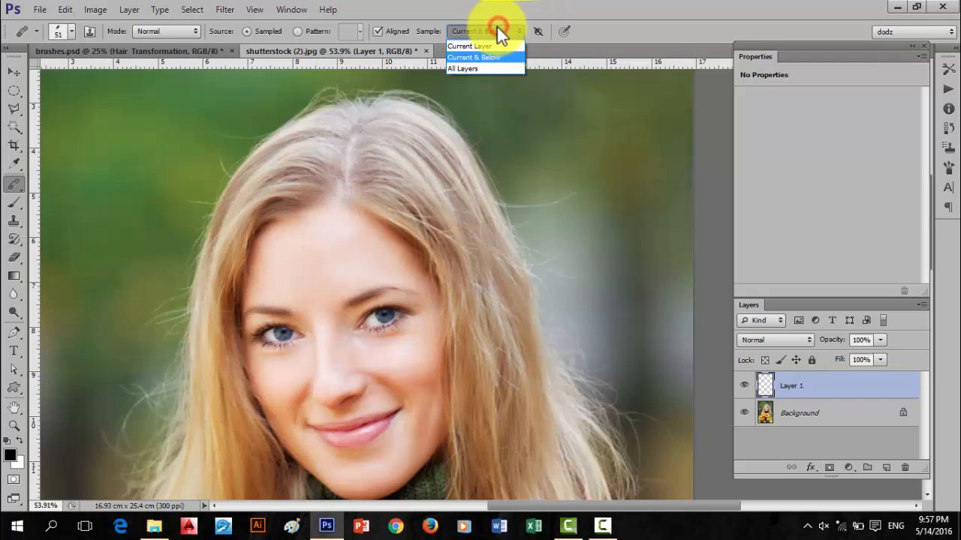
{"action": "left_click", "coordinate": [465, 68]}
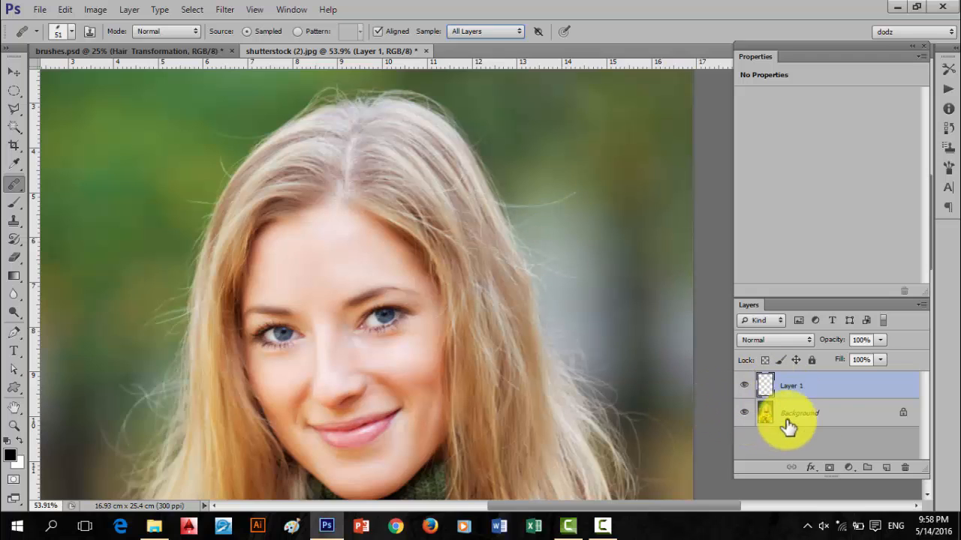
{"action": "left_click", "coordinate": [821, 413]}
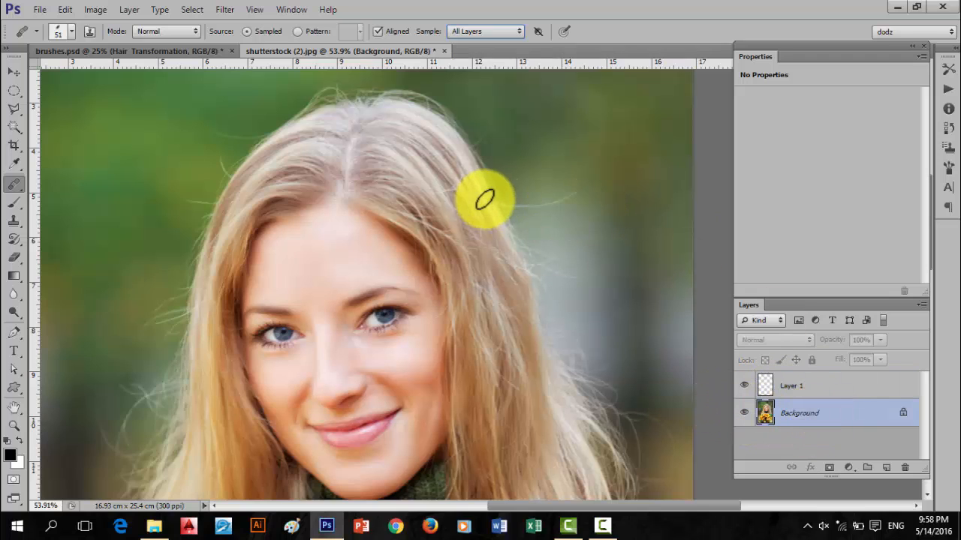
{"action": "left_click_drag", "start_coordinate": [519, 206], "coordinate": [609, 201]}
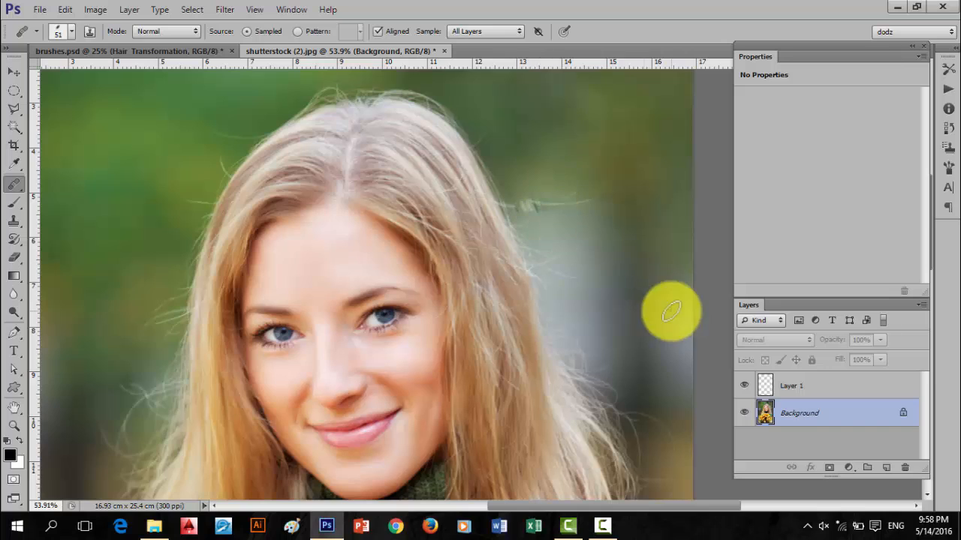
{"action": "key", "text": "ctrl+z"}
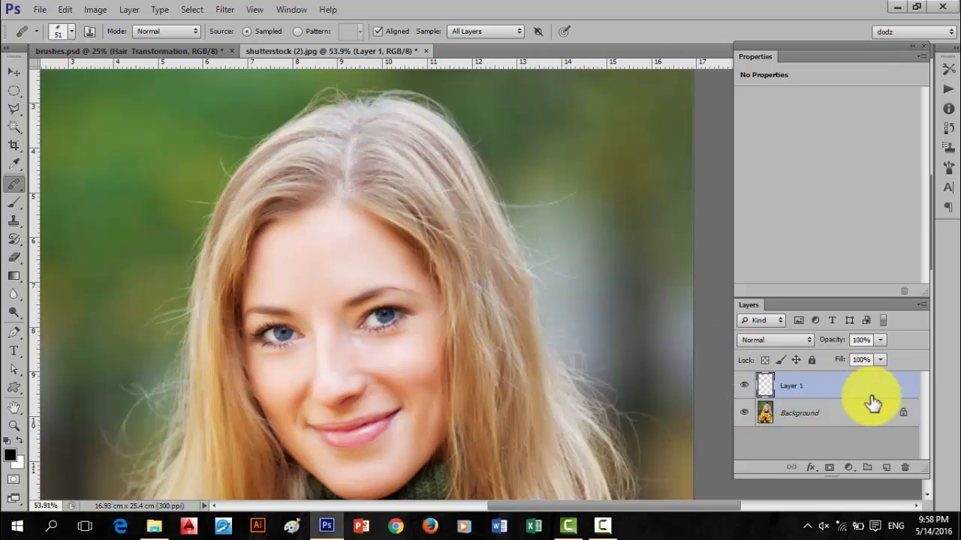
Rename the new empty layer as "fly away" and make it the active layer
{"action": "double_click", "coordinate": [798, 386]}
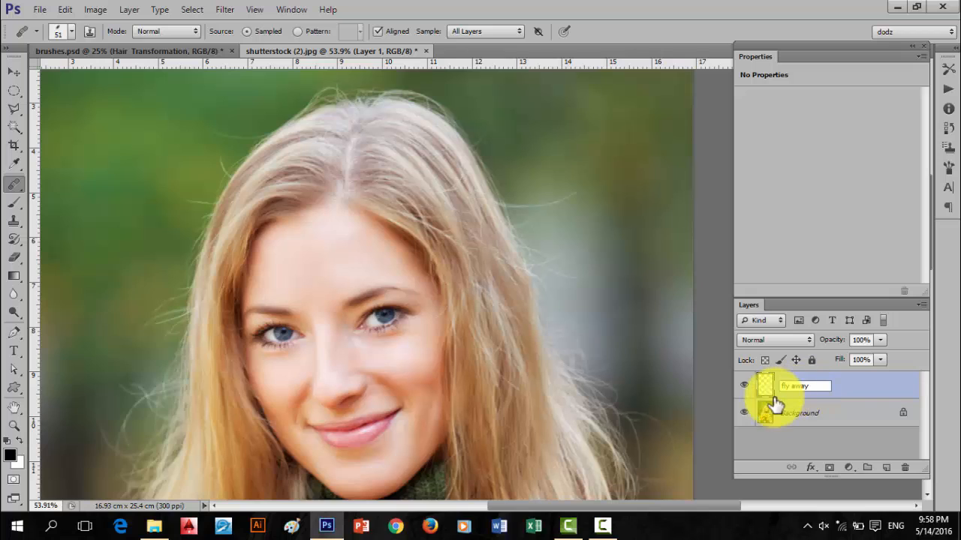
{"action": "key", "text": "Return"}
{"action": "left_click", "coordinate": [814, 406]}
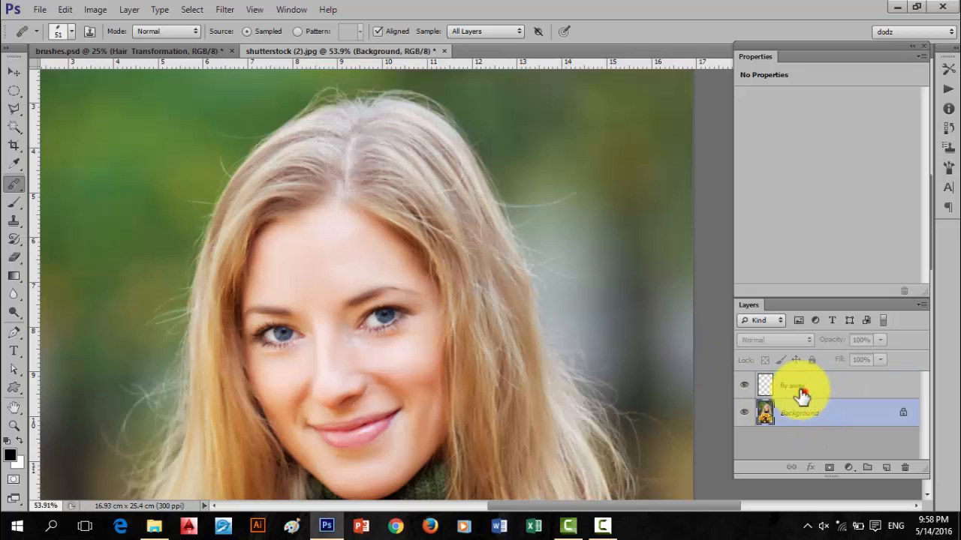
{"action": "left_click", "coordinate": [798, 388]}
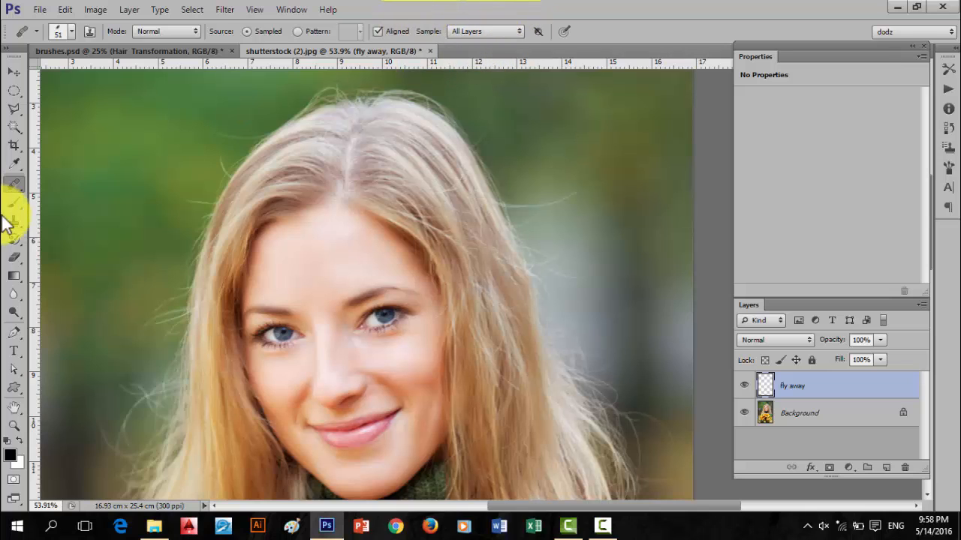
Set the Healing Brush size to 71 px, its hardness to 15% and its spacing to 1%
{"action": "right_click", "coordinate": [13, 185]}
{"action": "left_click", "coordinate": [66, 196]}
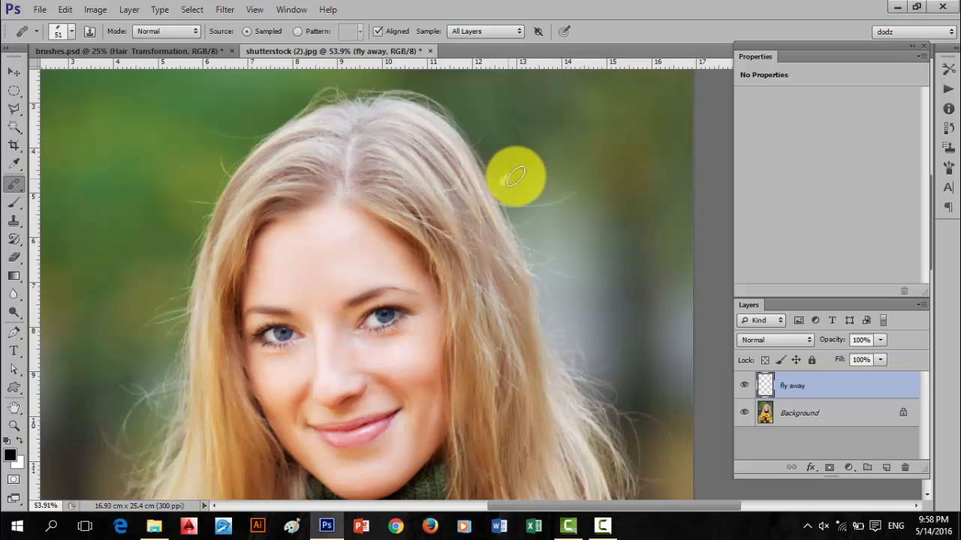
{"action": "right_click", "coordinate": [576, 164]}
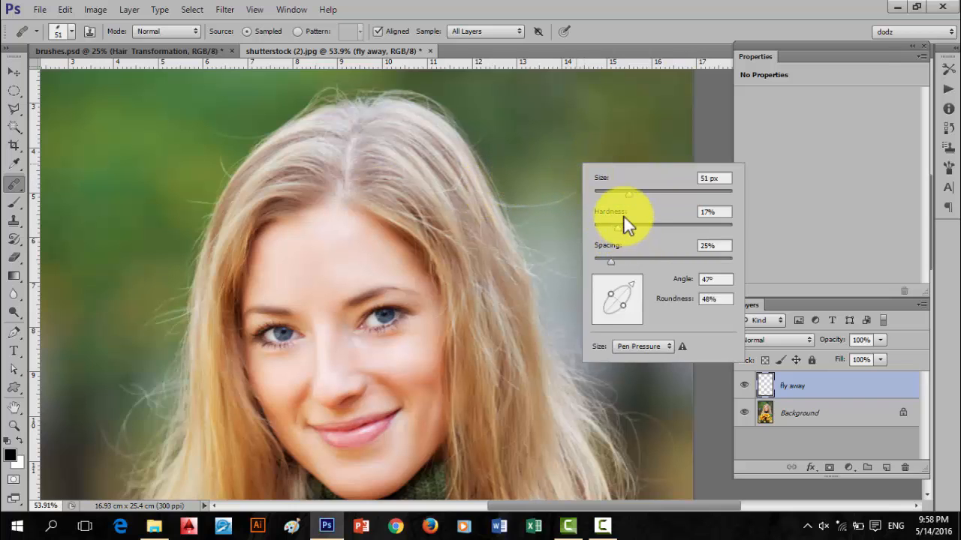
{"action": "mouse_move", "coordinate": [628, 198]}
{"action": "left_mouse_down"}
{"action": "mouse_move", "coordinate": [615, 196]}
{"action": "mouse_move", "coordinate": [654, 194]}
{"action": "mouse_move", "coordinate": [615, 193]}
{"action": "left_mouse_up"}
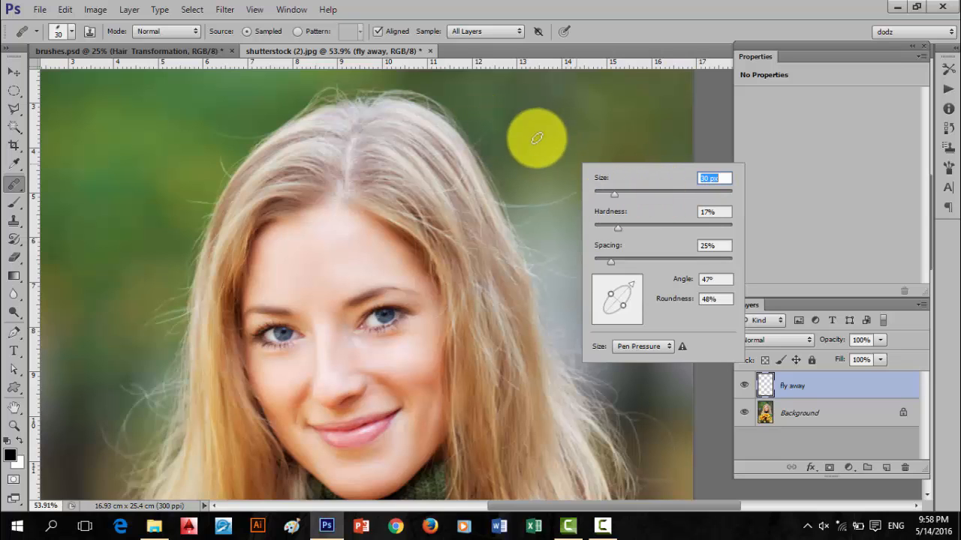
{"action": "left_click", "coordinate": [643, 192]}
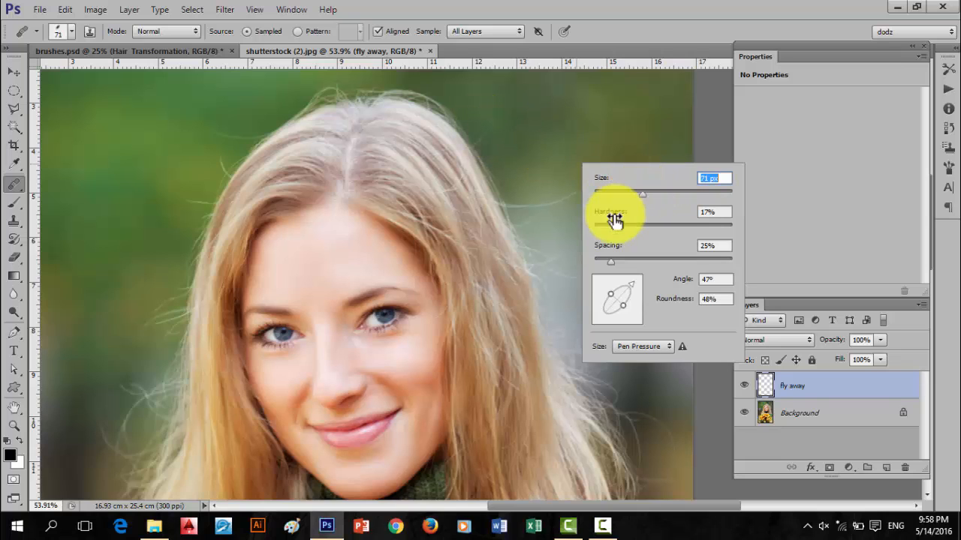
{"action": "left_click_drag", "start_coordinate": [615, 225], "coordinate": [673, 230]}
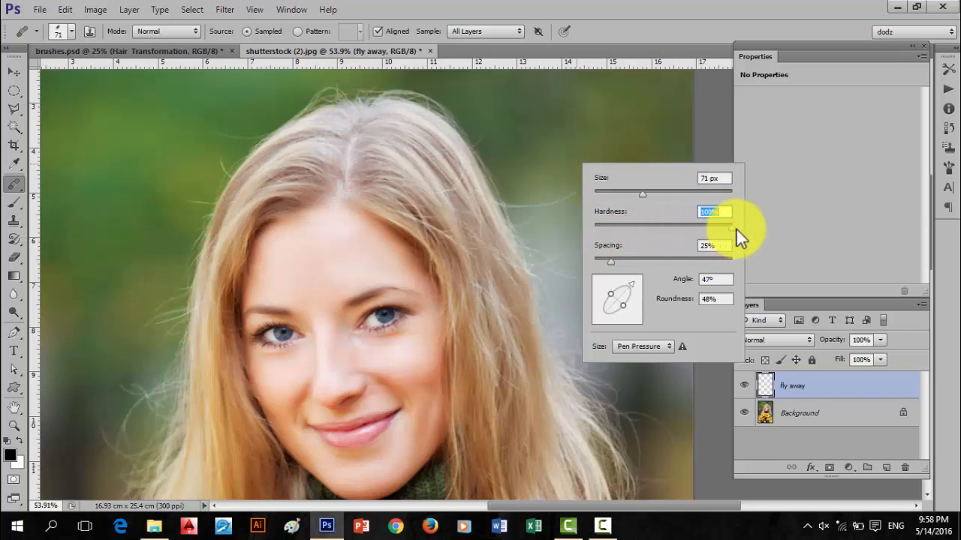
{"action": "left_click_drag", "start_coordinate": [644, 228], "coordinate": [611, 227]}
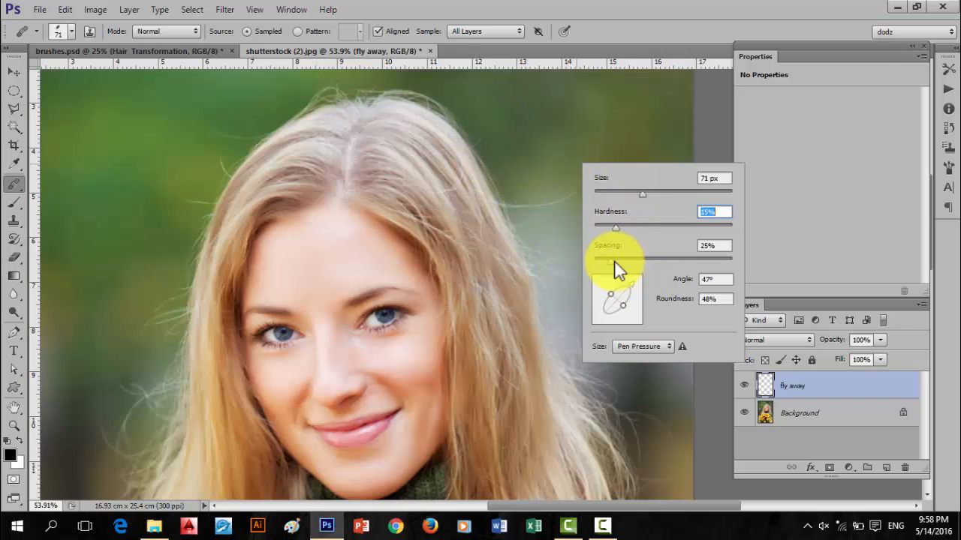
{"action": "left_click_drag", "start_coordinate": [610, 260], "coordinate": [590, 262]}
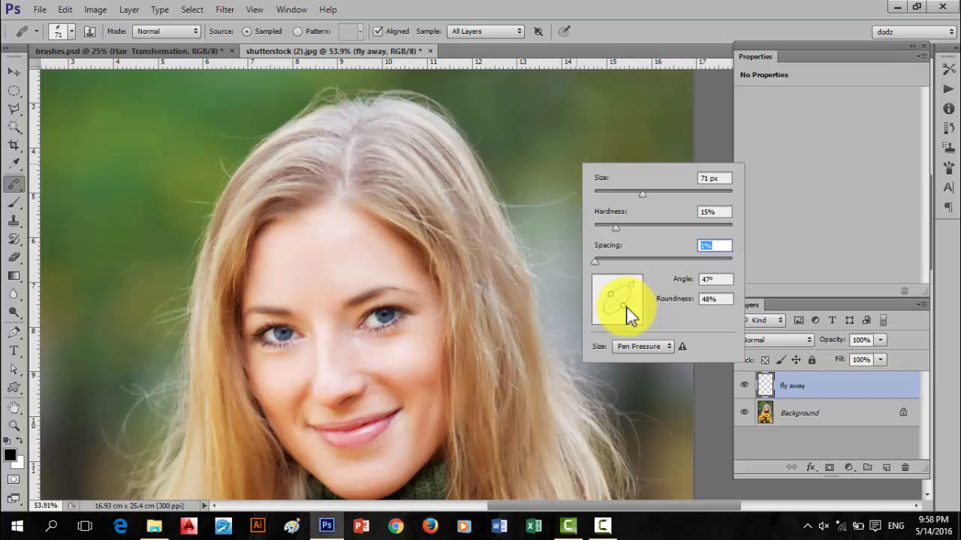
Shape the brush tip to 52% roundness at a 44° angle, with 27% hardness and a size of 48 px
{"action": "left_click_drag", "start_coordinate": [624, 305], "coordinate": [625, 305]}
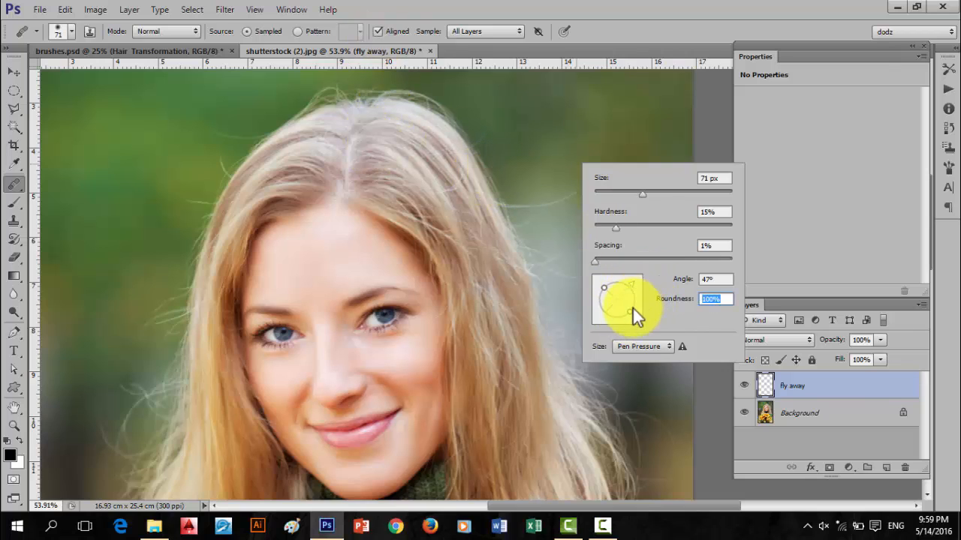
{"action": "left_click_drag", "start_coordinate": [632, 312], "coordinate": [623, 306]}
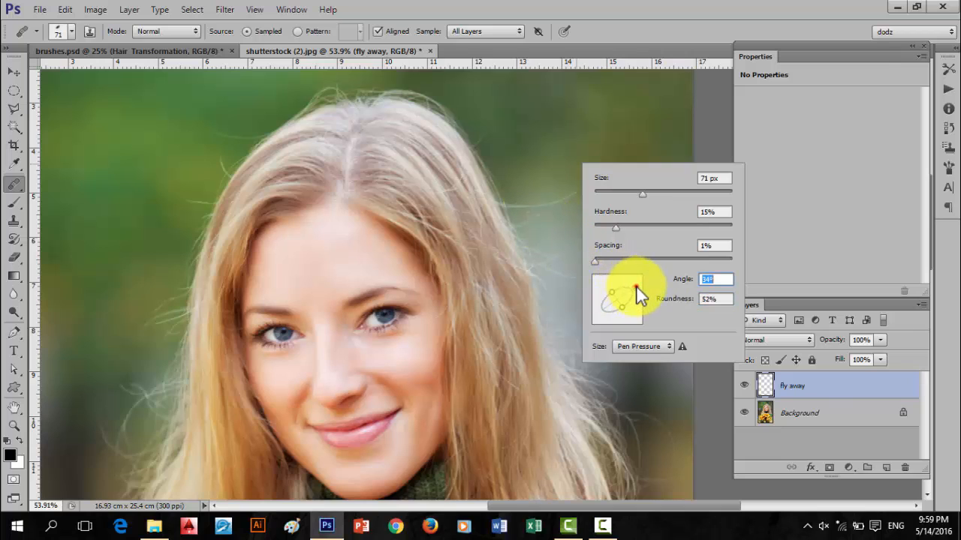
{"action": "left_click_drag", "start_coordinate": [634, 289], "coordinate": [632, 284]}
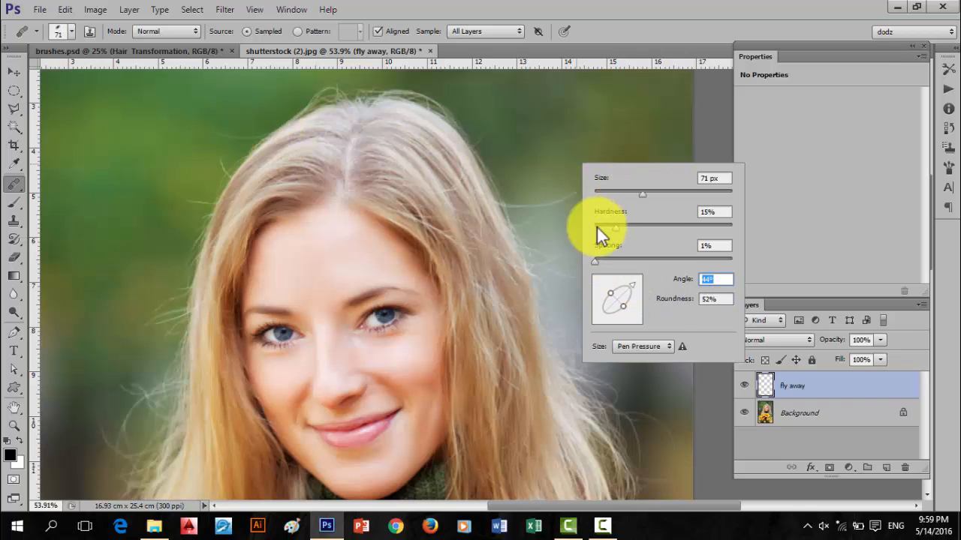
{"action": "mouse_move", "coordinate": [616, 228]}
{"action": "left_mouse_down"}
{"action": "mouse_move", "coordinate": [631, 231]}
{"action": "mouse_move", "coordinate": [626, 194]}
{"action": "left_mouse_up"}
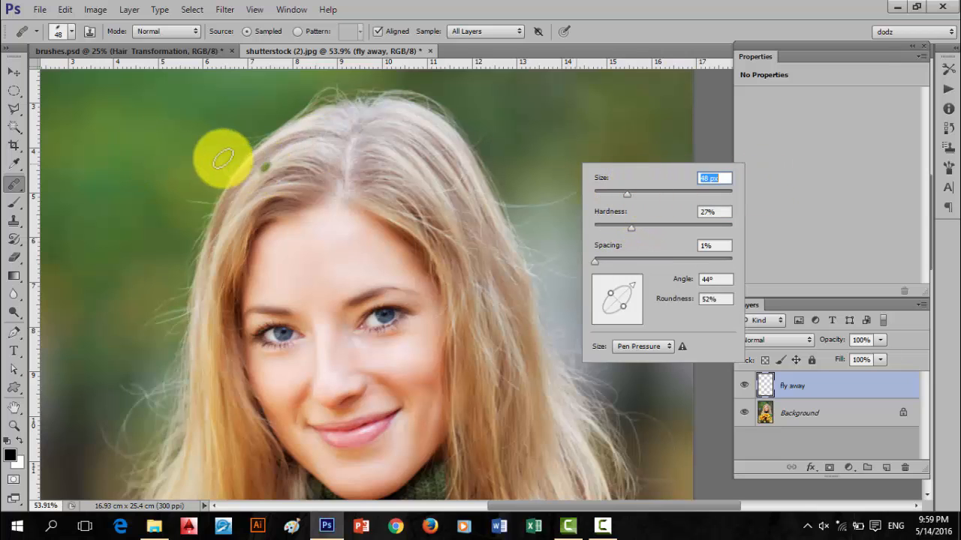
{"action": "left_click", "coordinate": [167, 139]}
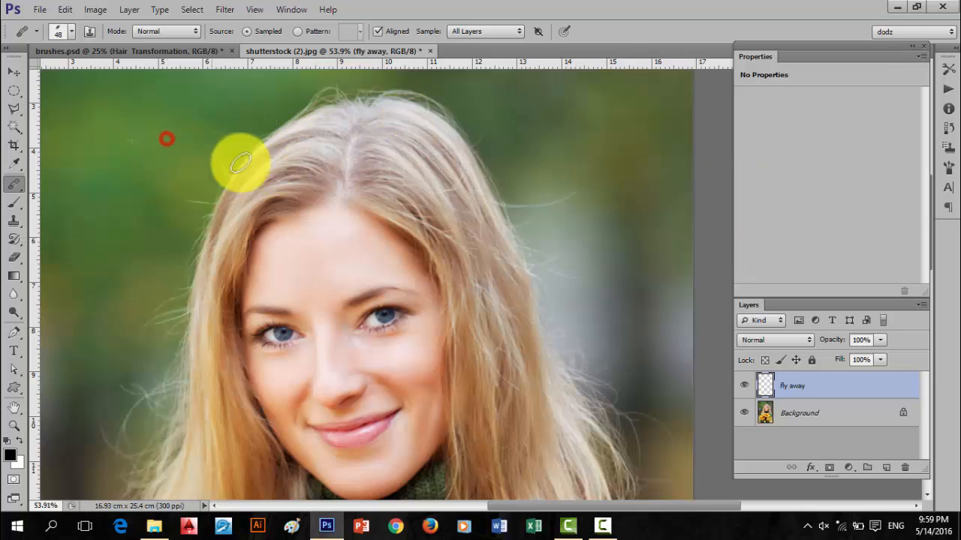
Sample clean green background beside the head and heal the long stray hair at the upper left of the hair
{"action": "scroll", "coordinate": [172, 107], "scroll_direction": "up", "scroll_amount": 2}
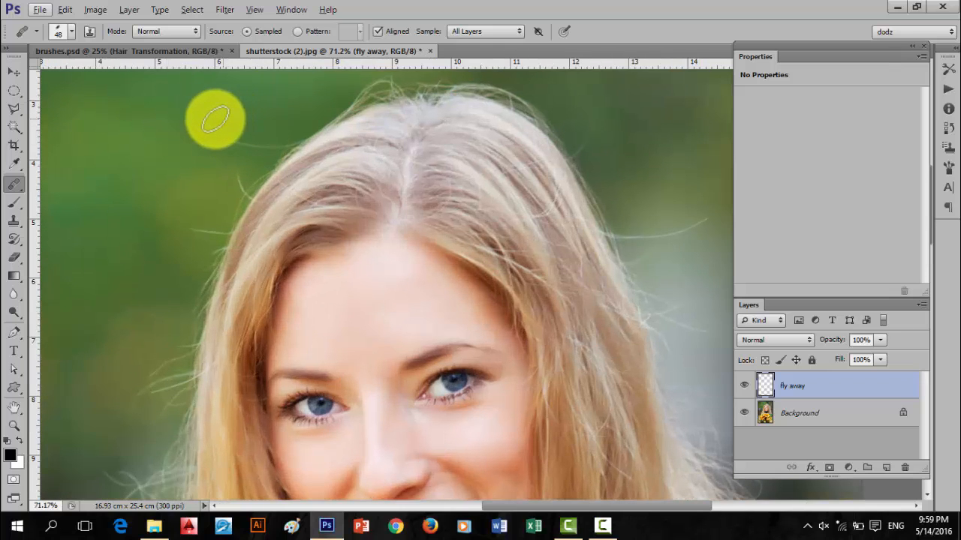
{"action": "left_click", "coordinate": [266, 123], "text": "alt"}
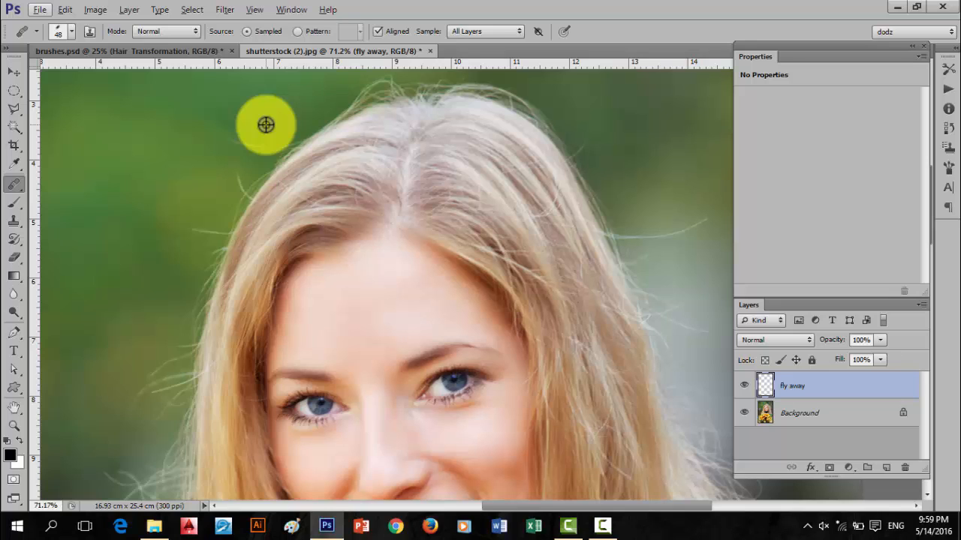
{"action": "left_click", "coordinate": [265, 125], "text": "alt"}
{"action": "left_click", "coordinate": [273, 148]}
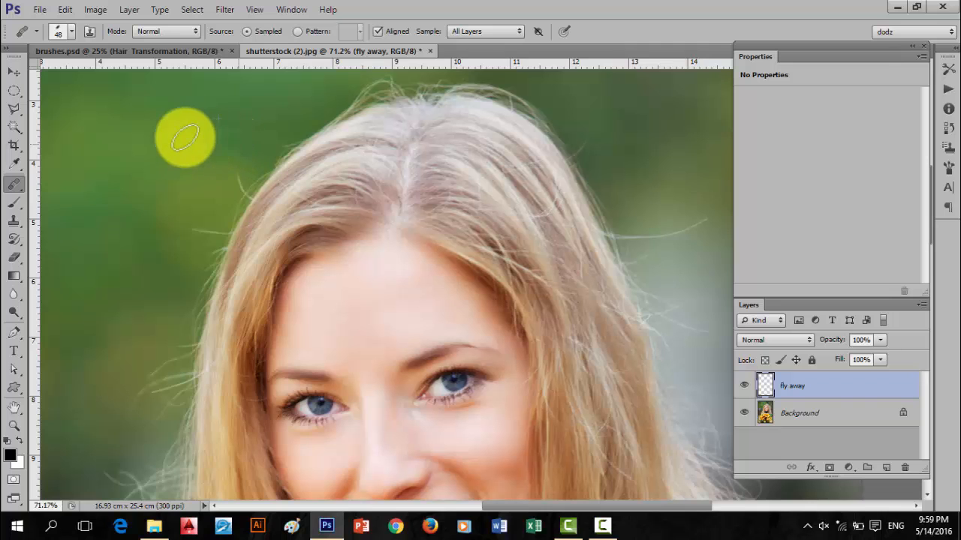
Heal the stray hairs sticking out along the hair's left edge, from forehead height down to eye level
{"action": "scroll", "coordinate": [294, 219], "scroll_direction": "down", "scroll_amount": 1}
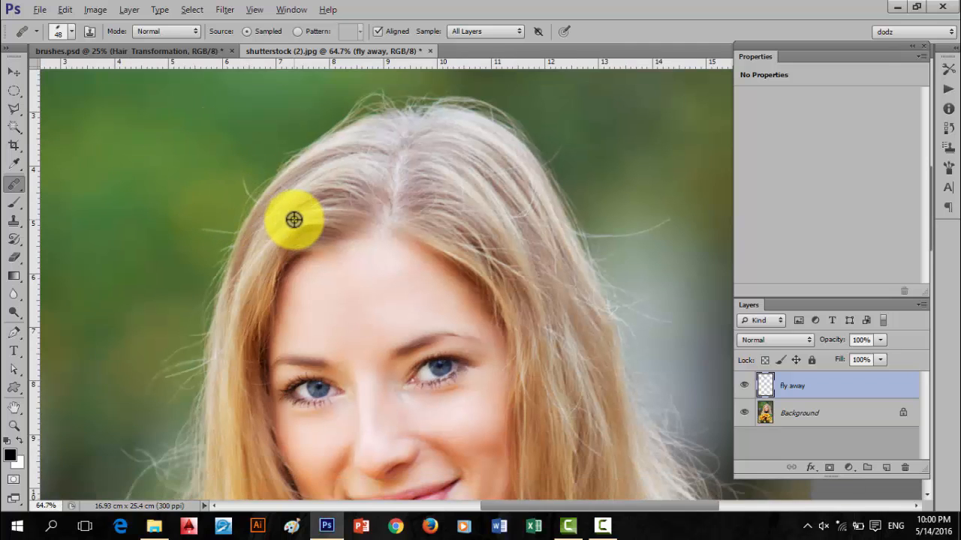
{"action": "scroll", "coordinate": [215, 193], "scroll_direction": "up", "scroll_amount": 3}
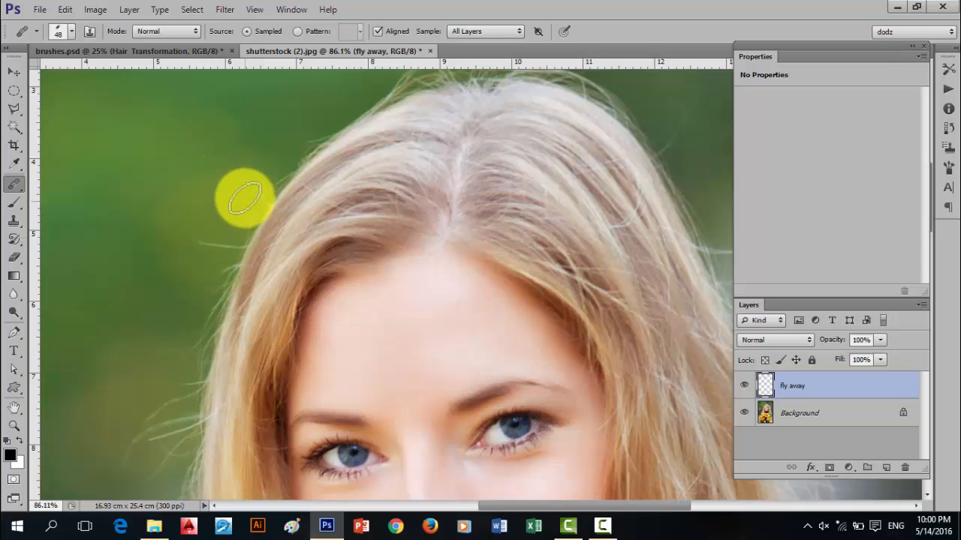
{"action": "left_click_drag", "start_coordinate": [248, 188], "coordinate": [286, 163]}
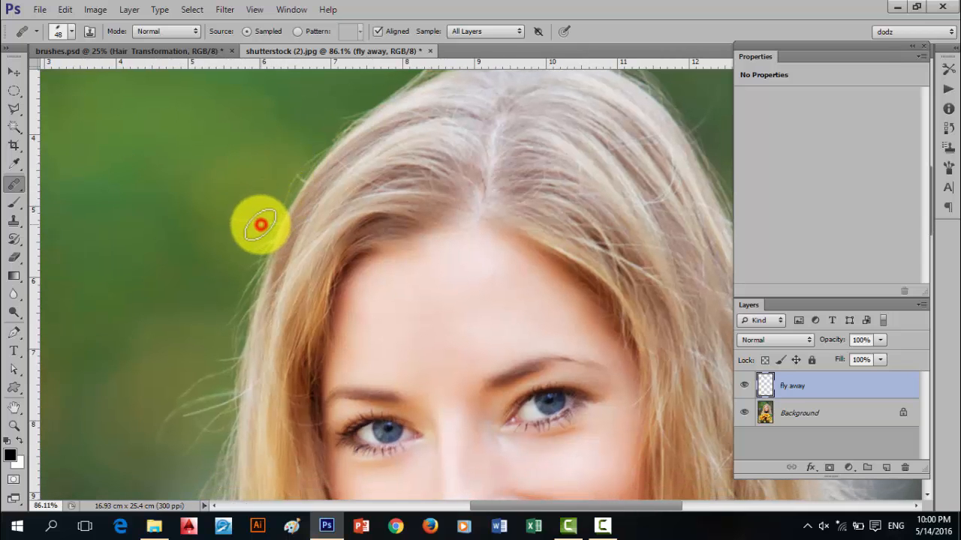
{"action": "mouse_move", "coordinate": [260, 224]}
{"action": "left_mouse_down"}
{"action": "mouse_move", "coordinate": [215, 199]}
{"action": "mouse_move", "coordinate": [203, 201]}
{"action": "mouse_move", "coordinate": [205, 170]}
{"action": "mouse_move", "coordinate": [283, 242]}
{"action": "mouse_move", "coordinate": [305, 245]}
{"action": "mouse_move", "coordinate": [278, 226]}
{"action": "mouse_move", "coordinate": [303, 184]}
{"action": "left_mouse_up"}
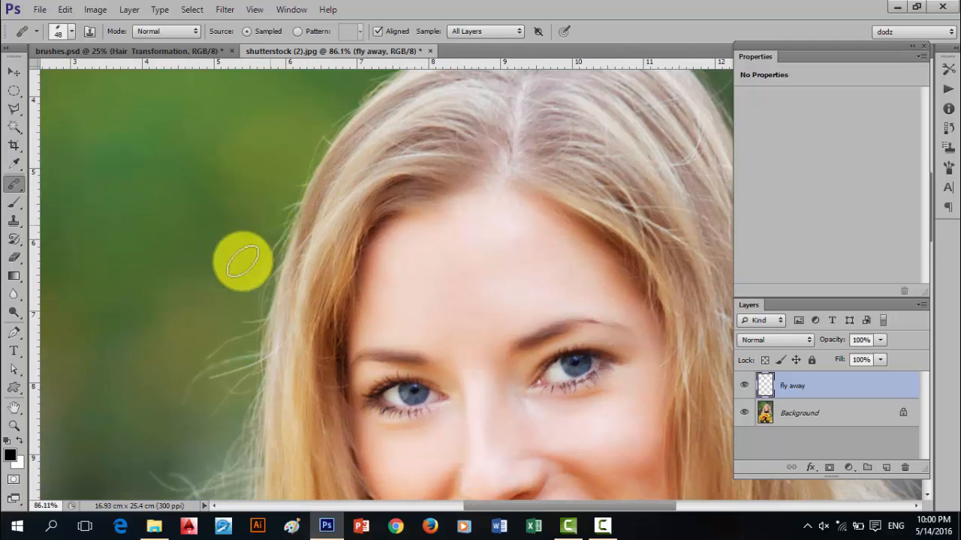
{"action": "left_click", "coordinate": [244, 325]}
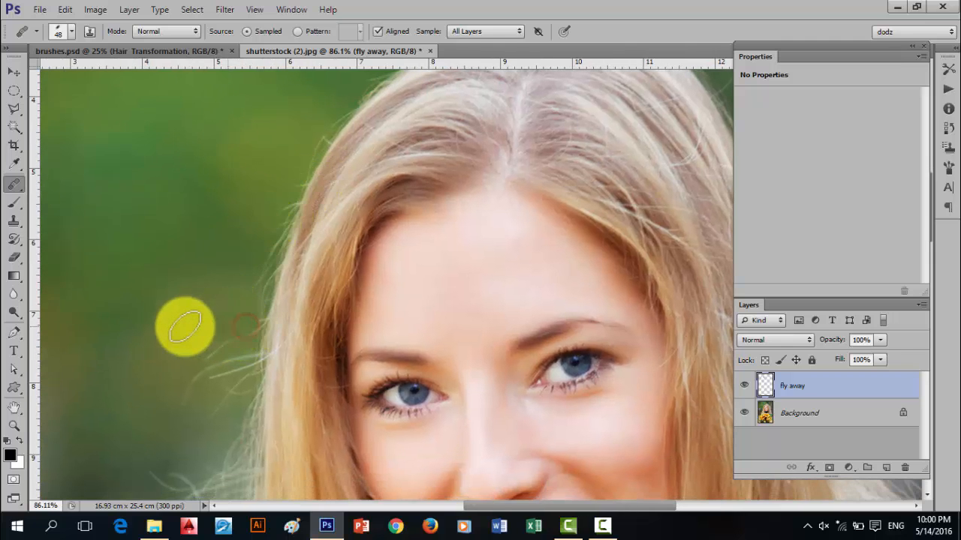
{"action": "left_click_drag", "start_coordinate": [187, 321], "coordinate": [208, 274]}
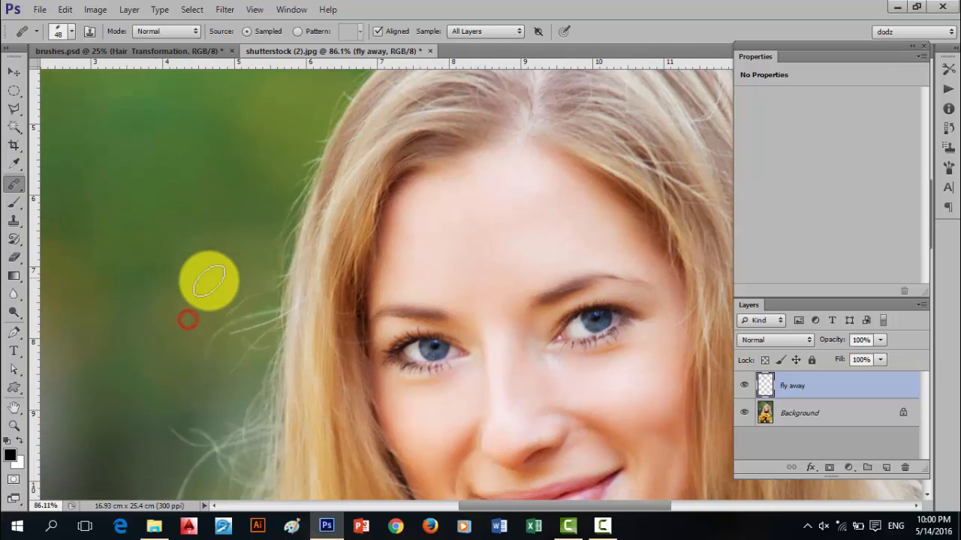
{"action": "left_click", "coordinate": [253, 293]}
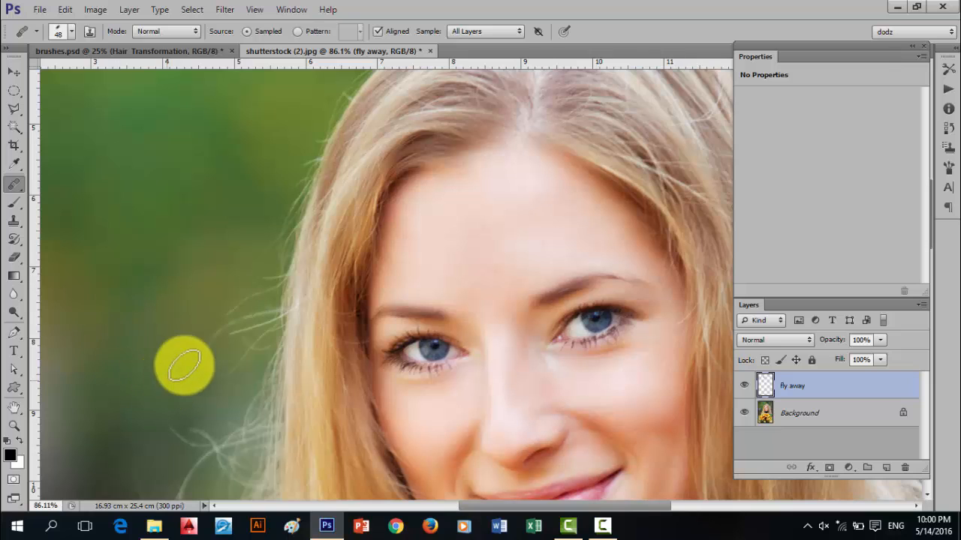
Set the Healing Brush hardness to 3% and its size to 24 px
{"action": "right_click", "coordinate": [278, 250]}
{"action": "left_click_drag", "start_coordinate": [329, 315], "coordinate": [316, 315]}
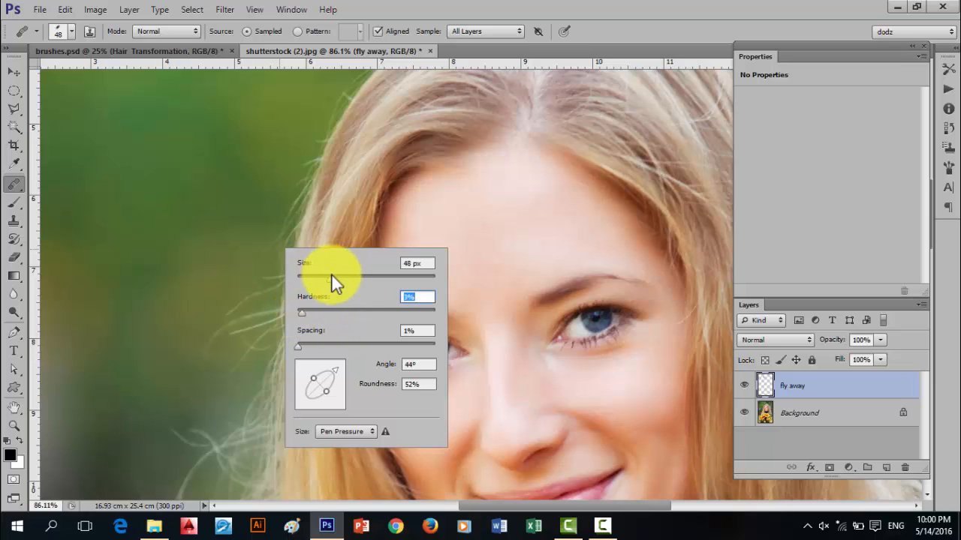
{"action": "left_click_drag", "start_coordinate": [317, 279], "coordinate": [313, 279]}
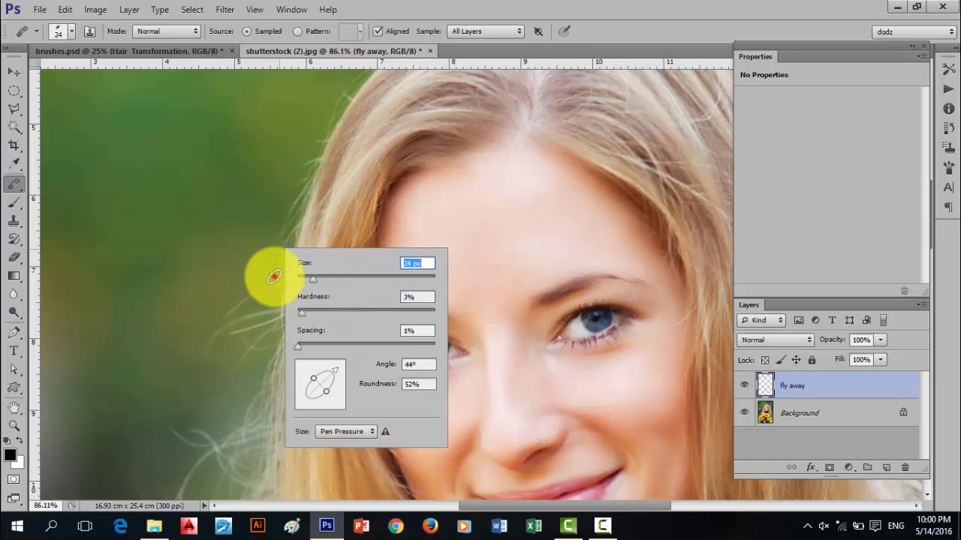
{"action": "left_click", "coordinate": [274, 276]}
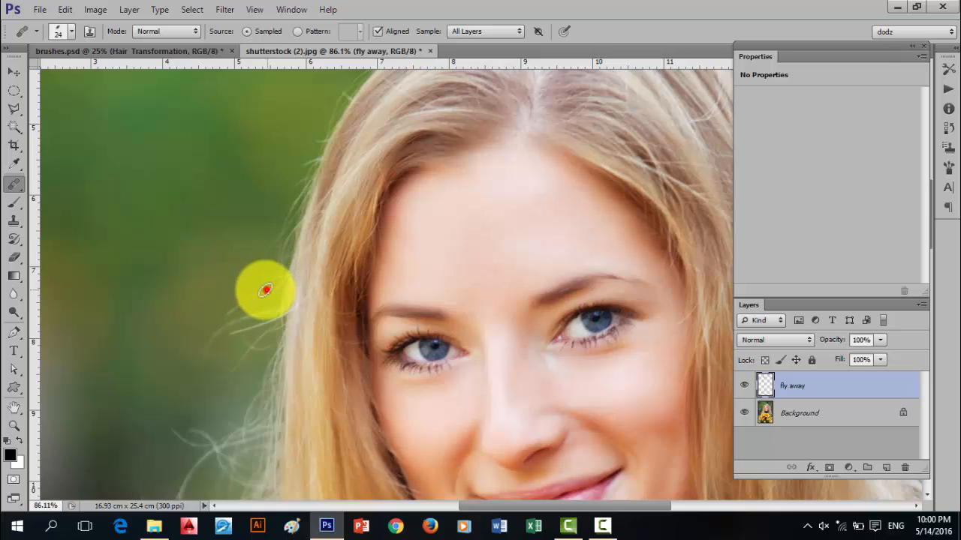
Sample clean green background beside the hair and heal the thin strands sticking out to the left at eye level
{"action": "mouse_move", "coordinate": [266, 290]}
{"action": "left_mouse_down"}
{"action": "mouse_move", "coordinate": [178, 295]}
{"action": "mouse_move", "coordinate": [251, 337]}
{"action": "mouse_move", "coordinate": [254, 325]}
{"action": "mouse_move", "coordinate": [250, 316]}
{"action": "mouse_move", "coordinate": [221, 328]}
{"action": "mouse_move", "coordinate": [198, 354]}
{"action": "mouse_move", "coordinate": [236, 330]}
{"action": "left_mouse_up"}
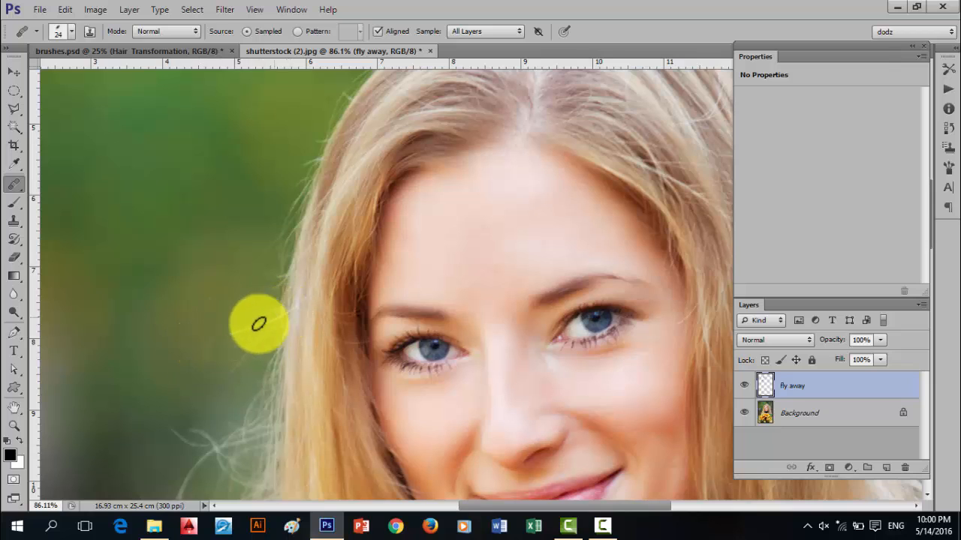
{"action": "left_click", "coordinate": [213, 348], "text": "alt"}
{"action": "left_click_drag", "start_coordinate": [300, 342], "coordinate": [259, 325]}
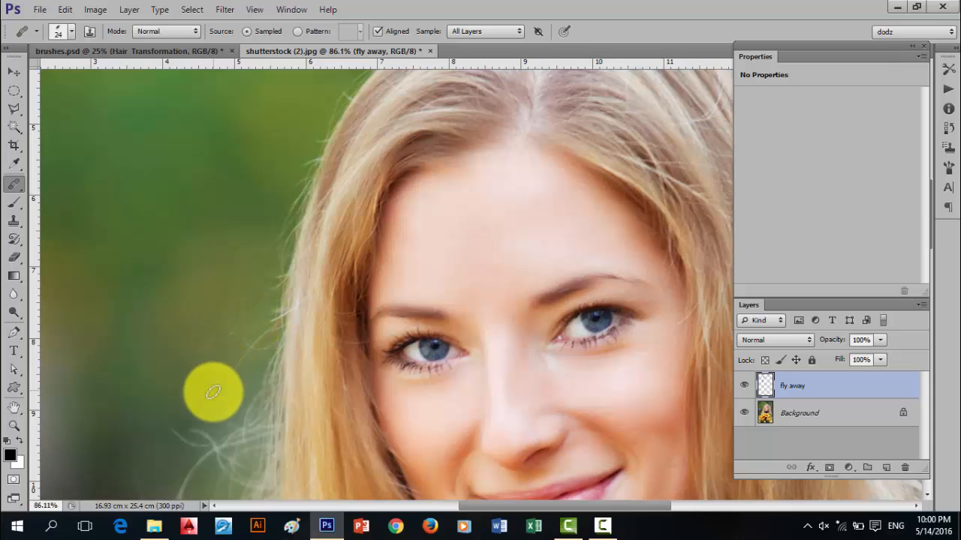
{"action": "left_click", "coordinate": [232, 332], "text": "alt"}
Compare the portrait with and without the "fly away" layer, both close to the head and over the whole picture
{"action": "scroll", "coordinate": [391, 319], "scroll_direction": "down", "scroll_amount": 3}
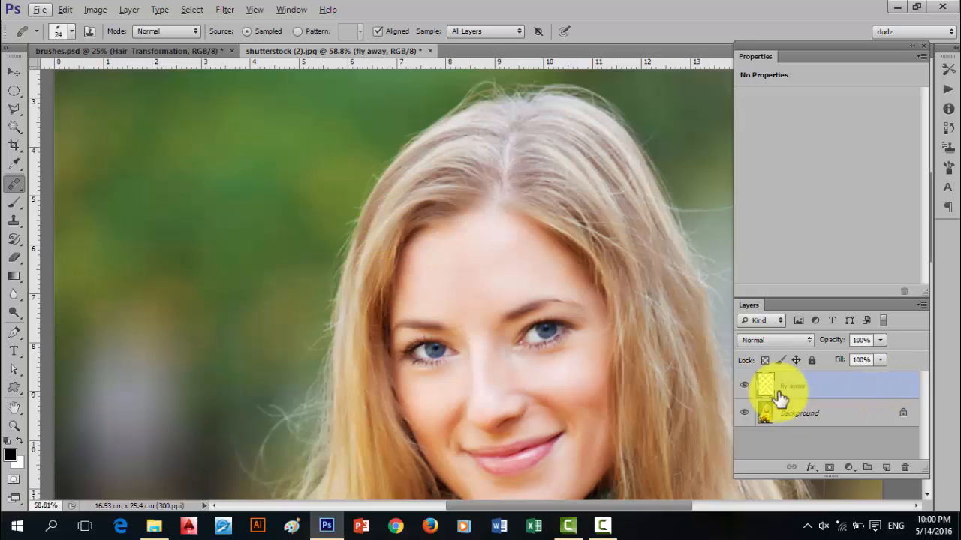
{"action": "left_click", "coordinate": [743, 385]}
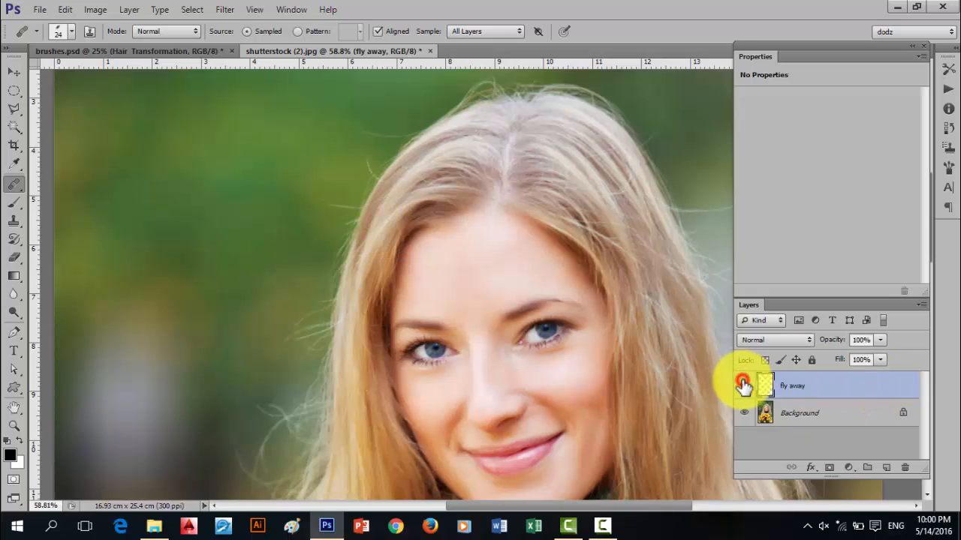
{"action": "left_click", "coordinate": [743, 386]}
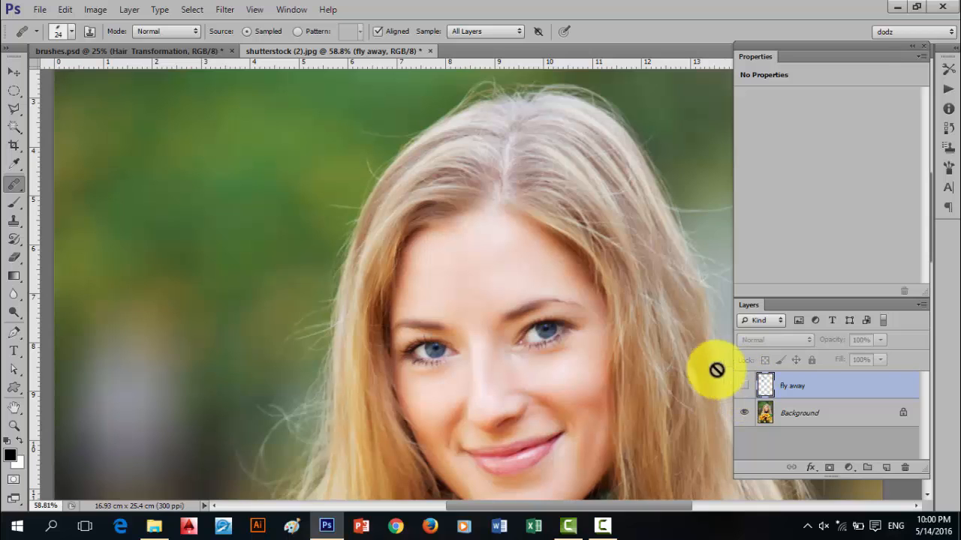
{"action": "left_click", "coordinate": [743, 385]}
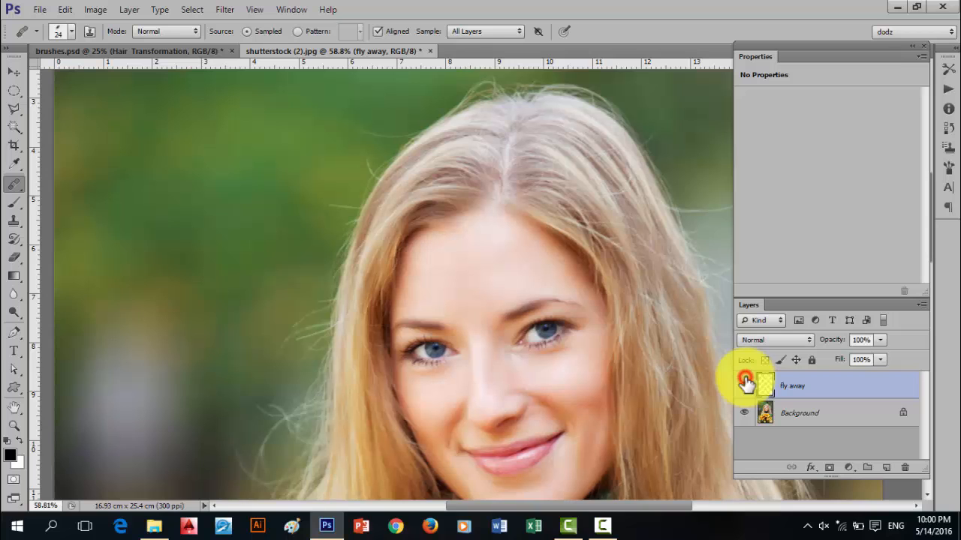
{"action": "left_click", "coordinate": [745, 384]}
{"action": "left_click", "coordinate": [746, 384]}
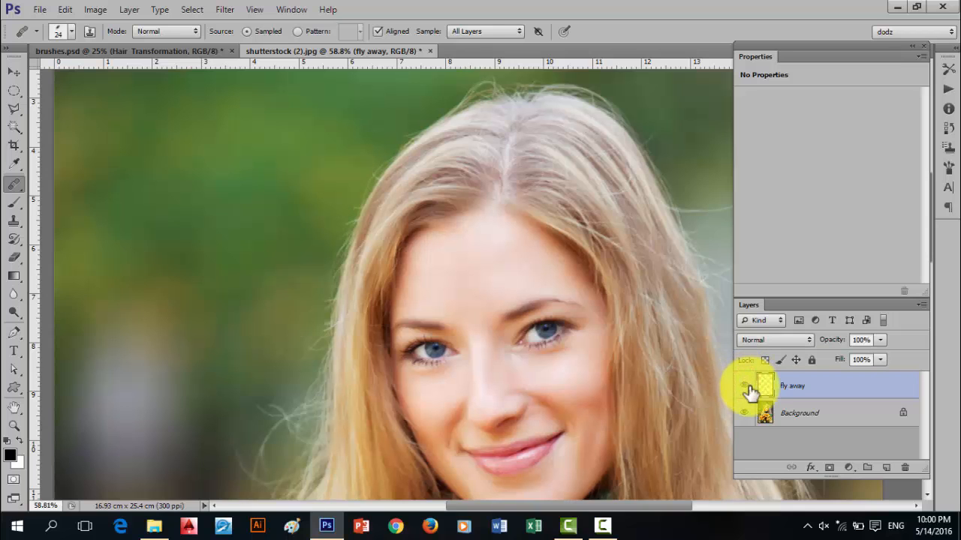
{"action": "key", "text": "ctrl+0"}
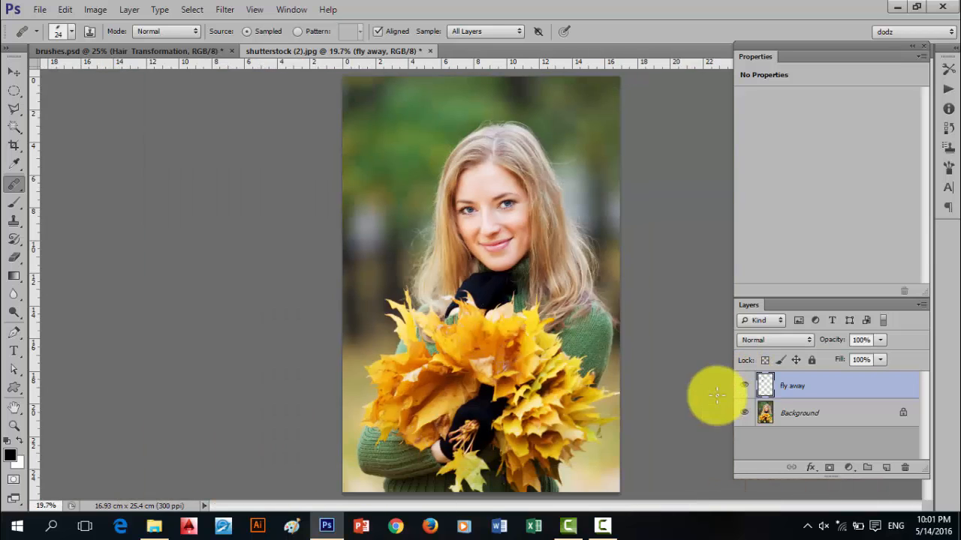
{"action": "left_click", "coordinate": [745, 388]}
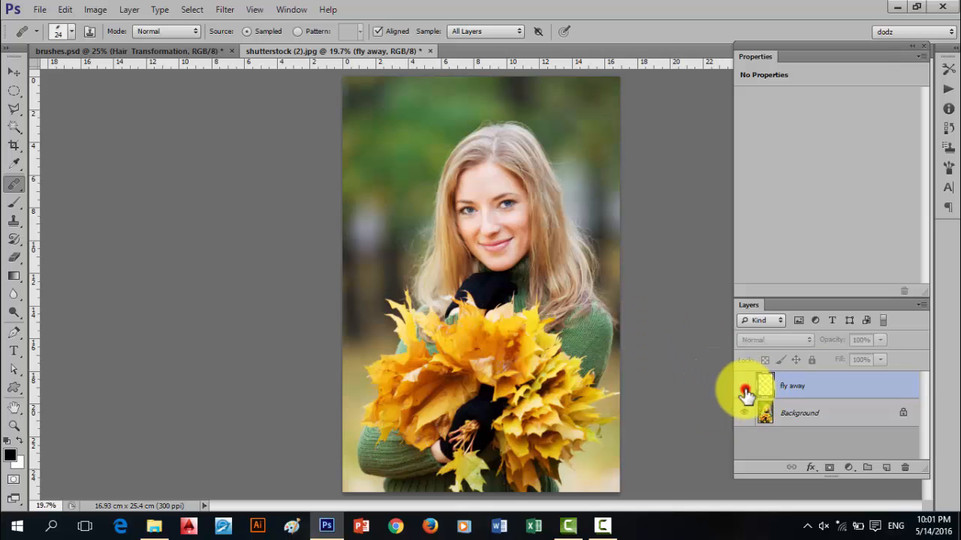
{"action": "left_click", "coordinate": [745, 388]}
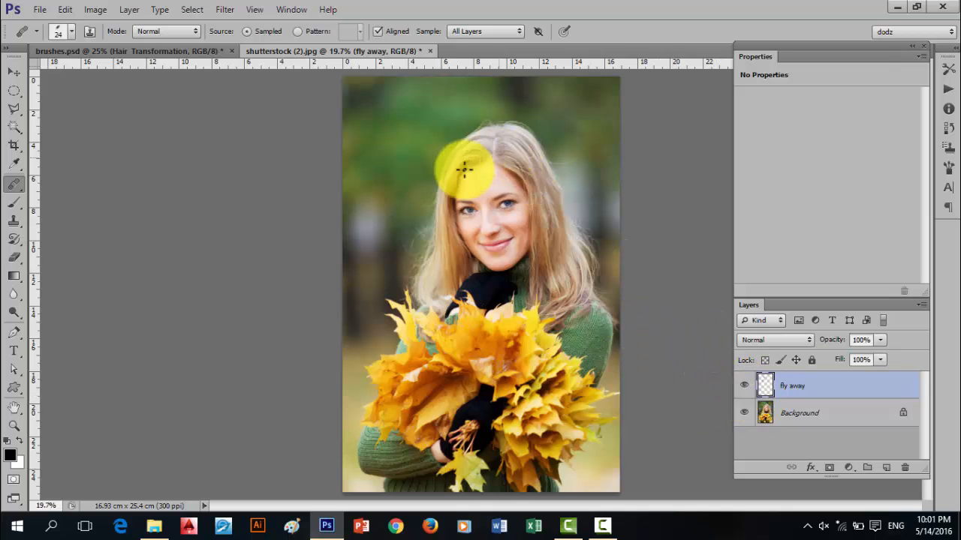
{"action": "left_click", "coordinate": [743, 389]}
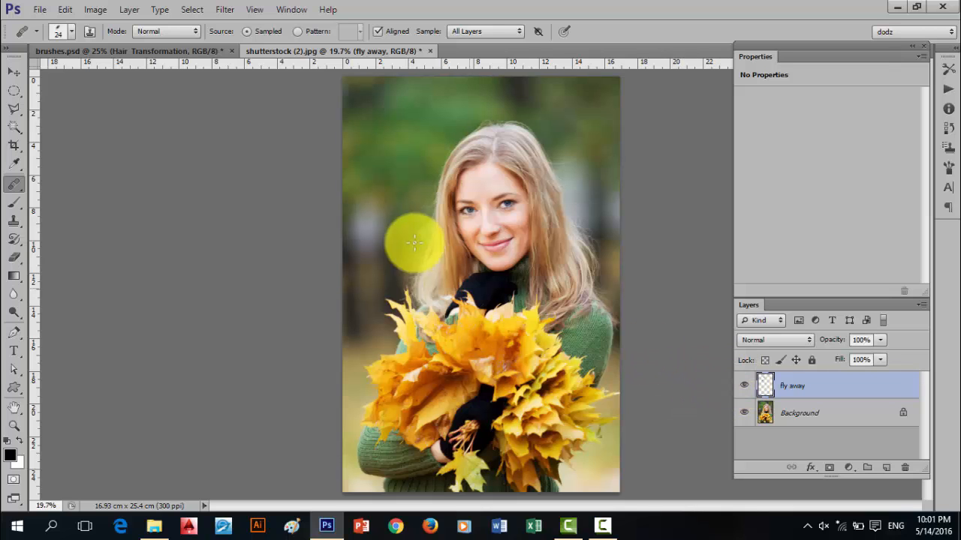
{"action": "scroll", "coordinate": [382, 163], "scroll_direction": "up", "scroll_amount": 2}
{"action": "scroll", "coordinate": [382, 163], "scroll_direction": "up", "scroll_amount": 1}
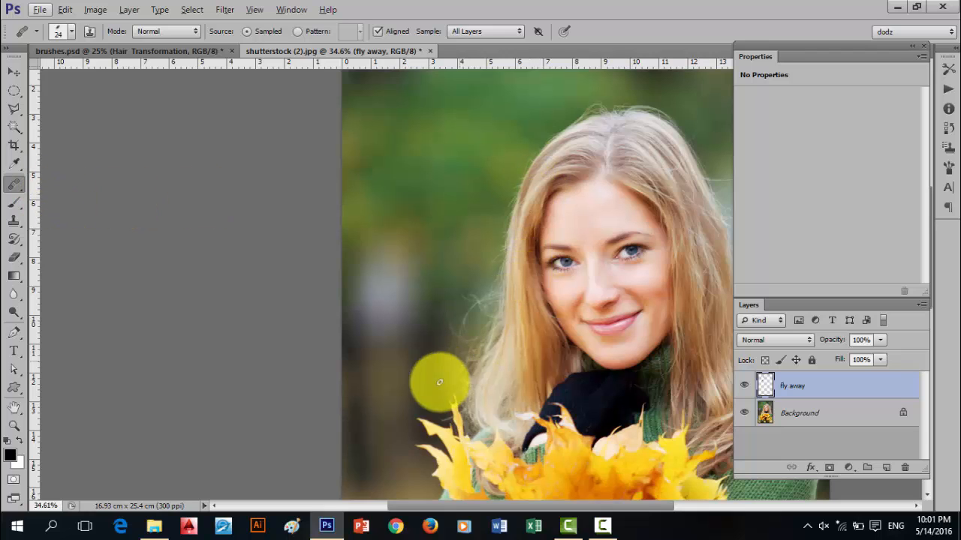
{"action": "left_click", "coordinate": [14, 221]}
{"action": "right_click", "coordinate": [14, 222]}
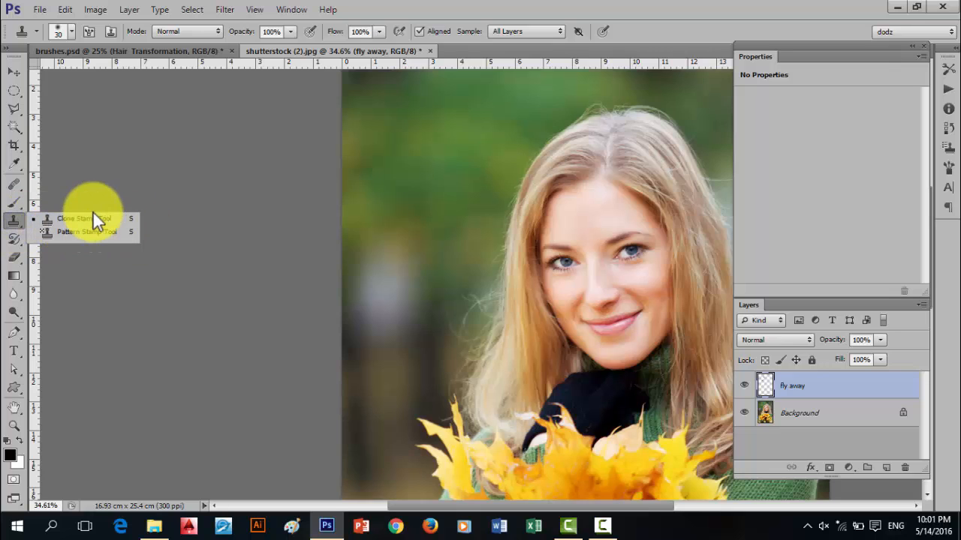
{"action": "left_click", "coordinate": [9, 186]}
{"action": "right_click", "coordinate": [9, 186]}
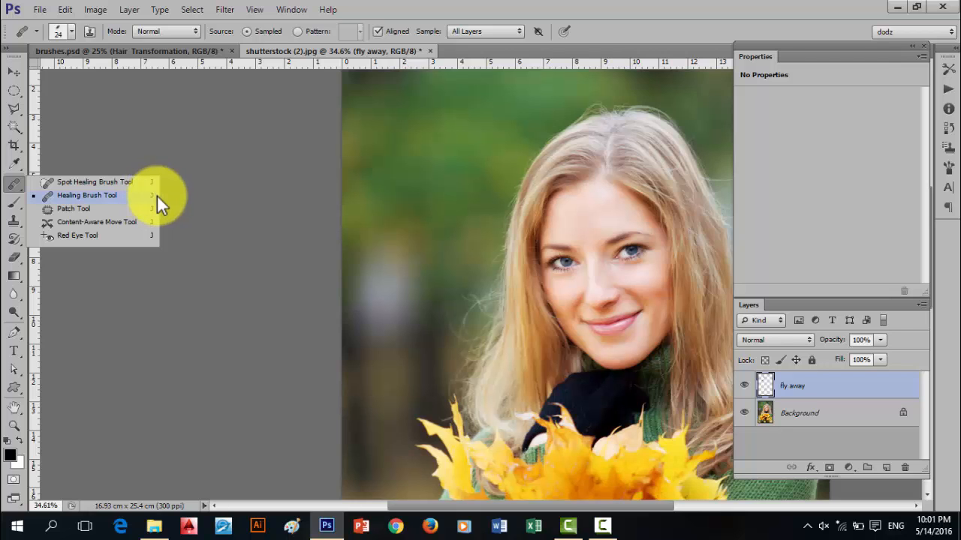
{"action": "left_click", "coordinate": [17, 183]}
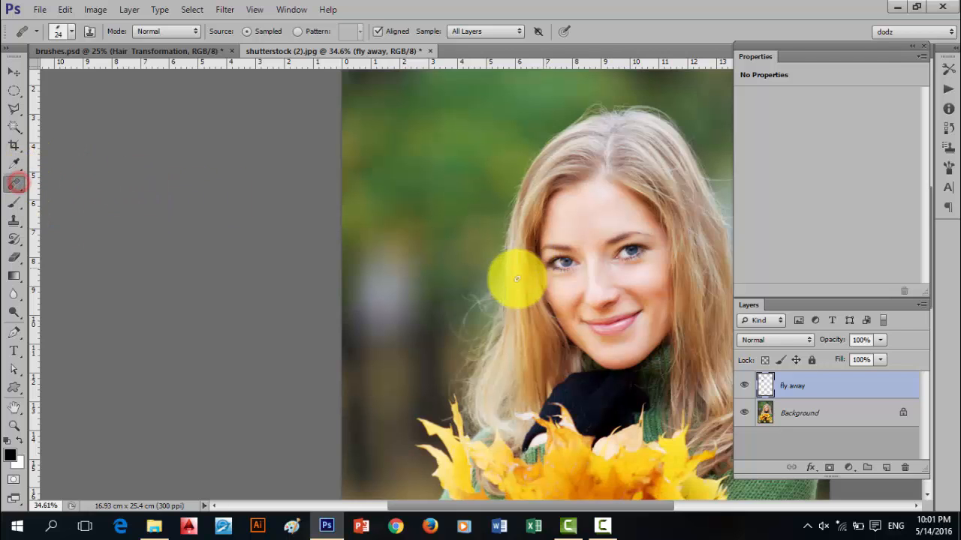
{"action": "scroll", "coordinate": [502, 268], "scroll_direction": "up", "scroll_amount": 2}
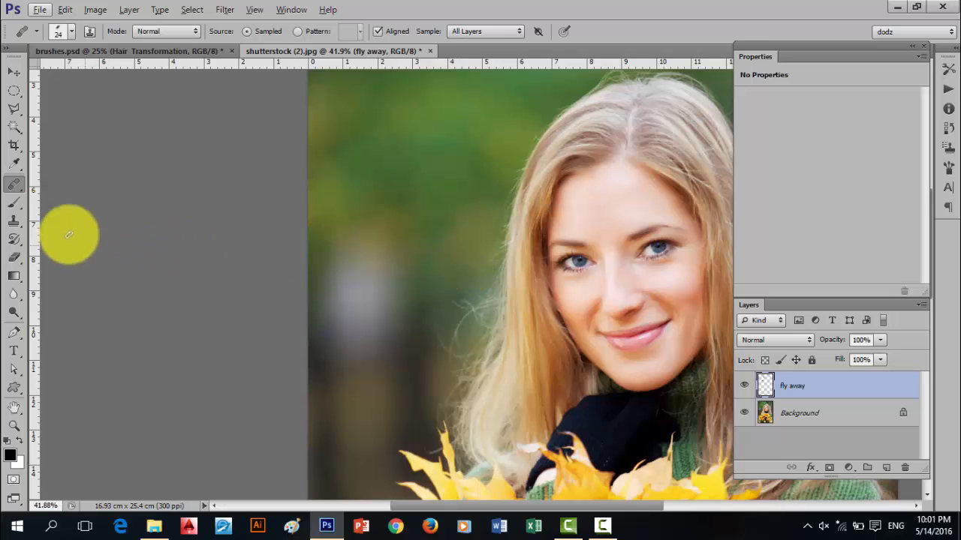
Switch to the Clone Stamp tool and set its opacity to 43%
{"action": "left_click", "coordinate": [14, 222]}
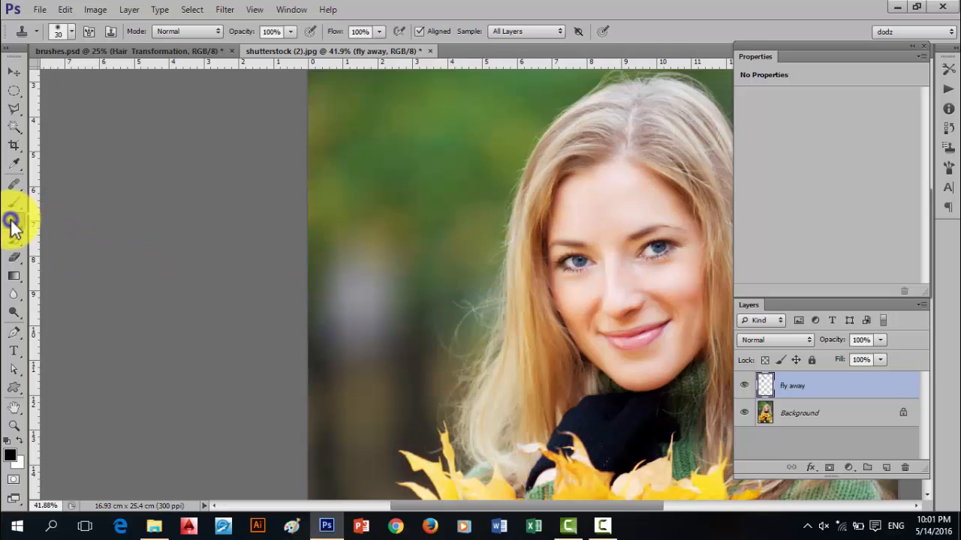
{"action": "left_click", "coordinate": [13, 222]}
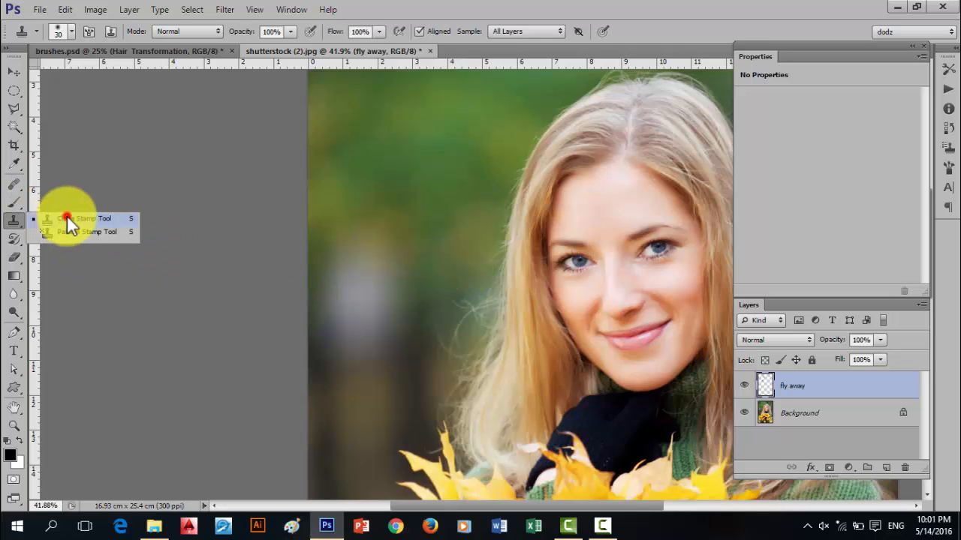
{"action": "left_click", "coordinate": [67, 218]}
{"action": "scroll", "coordinate": [471, 285], "scroll_direction": "up", "scroll_amount": 1}
{"action": "scroll", "coordinate": [471, 286], "scroll_direction": "up", "scroll_amount": 1}
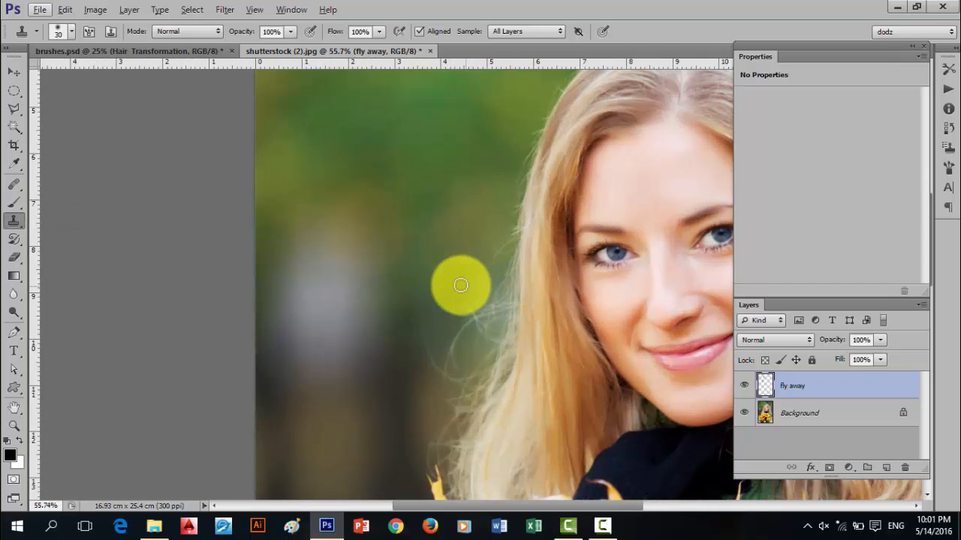
{"action": "scroll", "coordinate": [419, 302], "scroll_direction": "up", "scroll_amount": 1}
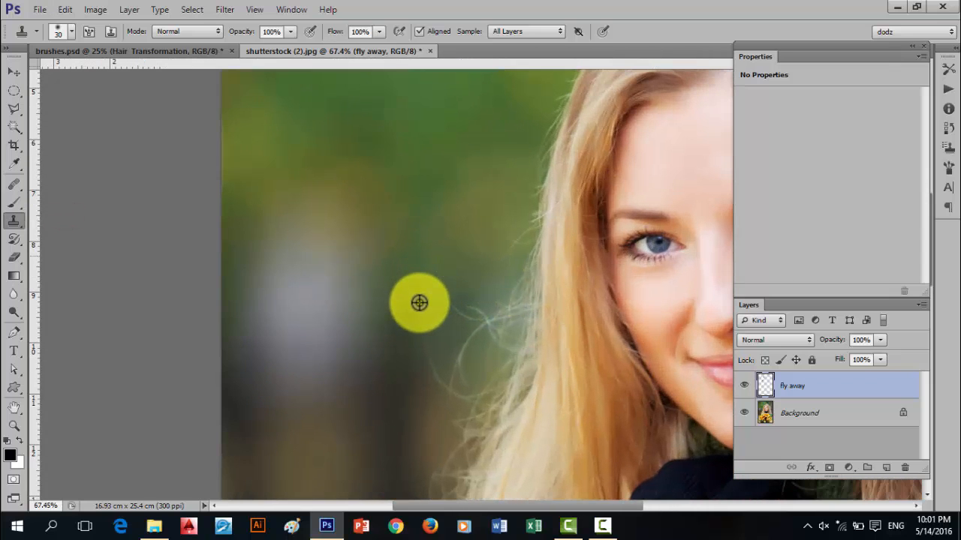
{"action": "left_click_drag", "start_coordinate": [240, 39], "coordinate": [209, 43]}
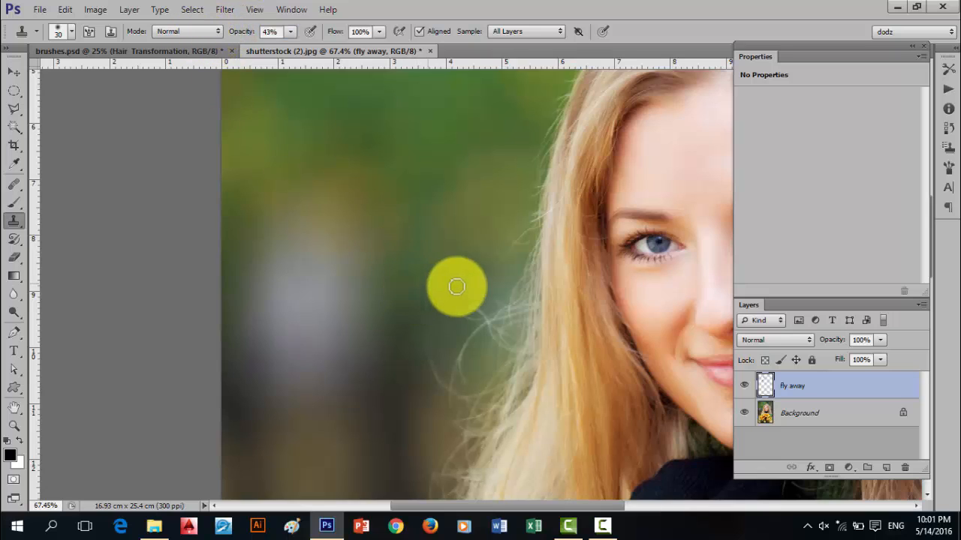
Switch to the Spot Healing Brush tool for the remaining stray hairs around the head
{"action": "scroll", "coordinate": [455, 287], "scroll_direction": "down", "scroll_amount": 3}
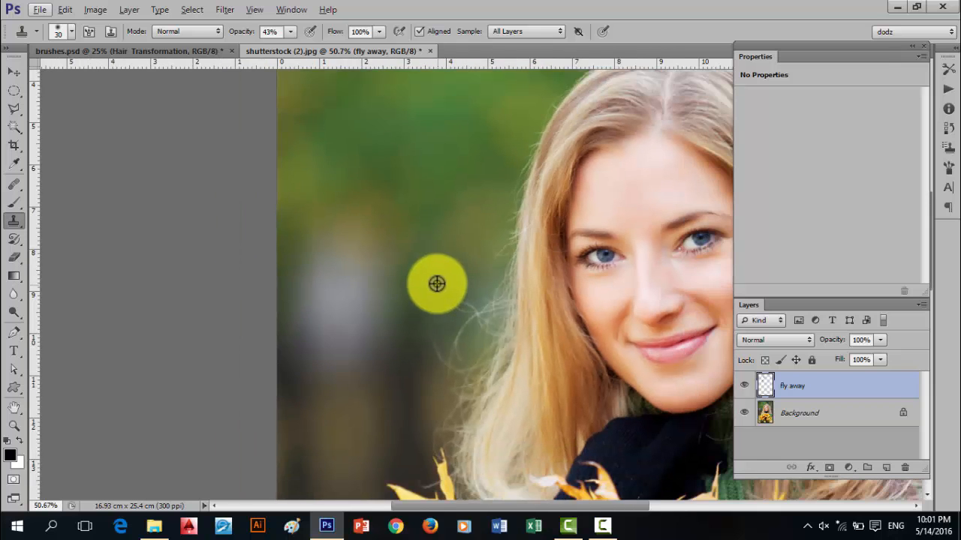
{"action": "left_click_drag", "start_coordinate": [510, 229], "coordinate": [327, 307]}
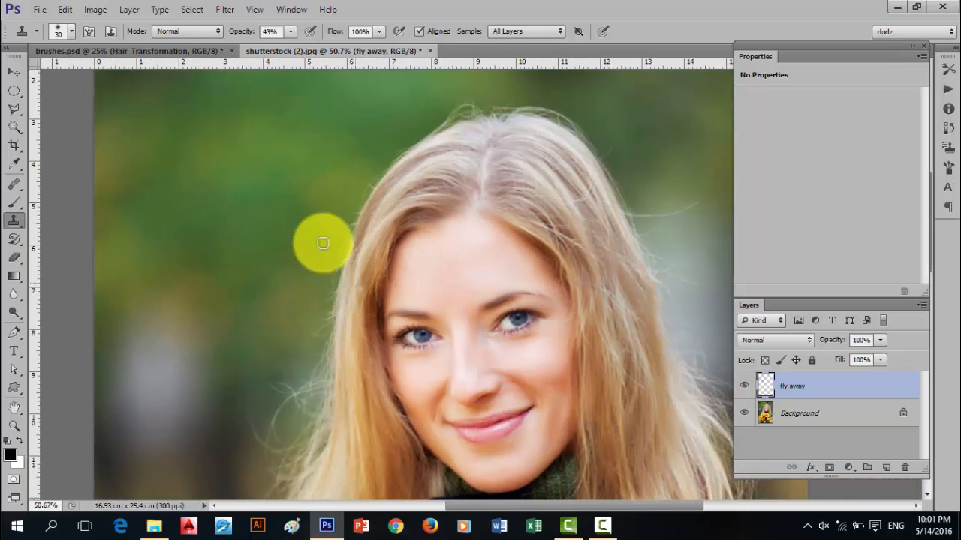
{"action": "left_click", "coordinate": [21, 191]}
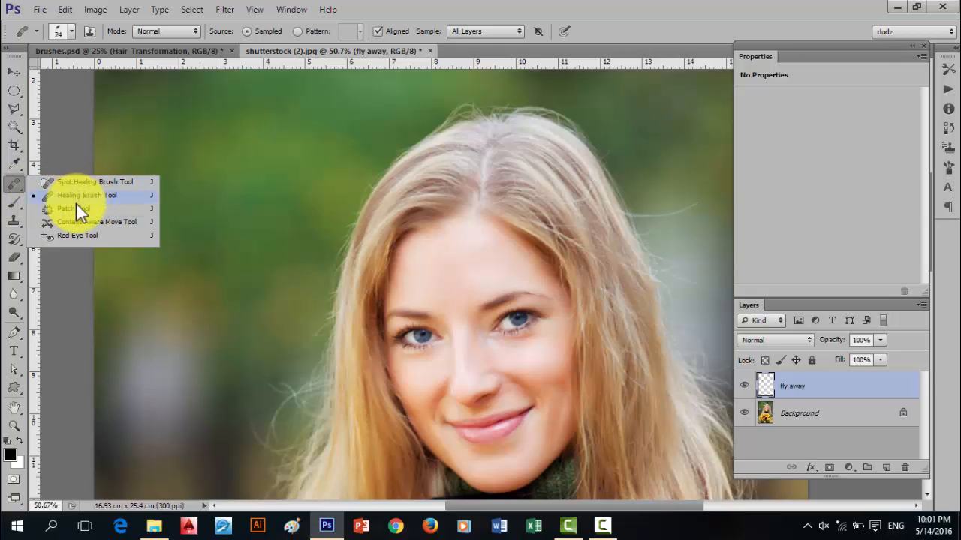
{"action": "left_click", "coordinate": [80, 181]}
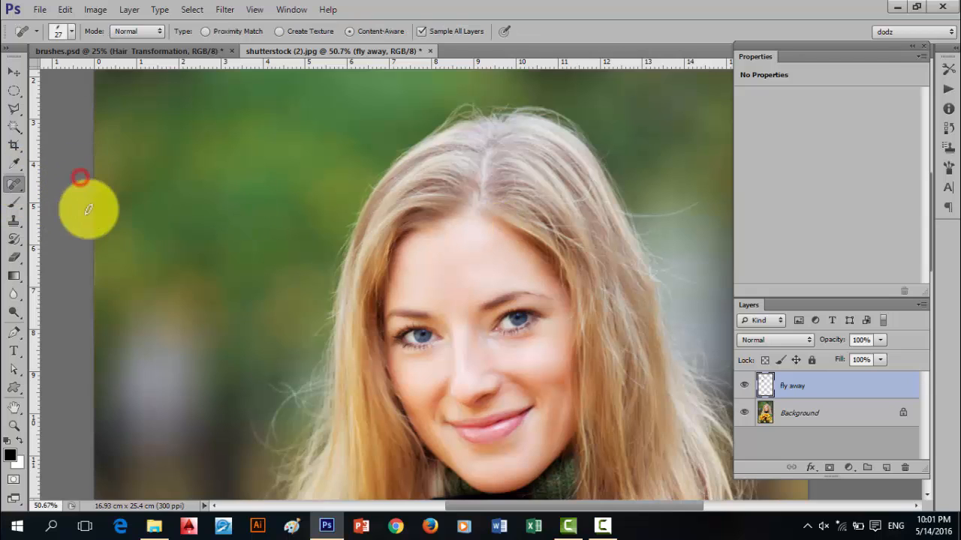
Spot-heal the loose strands over the green background left of the face, from eye level down to the curl beside the cheek
{"action": "scroll", "coordinate": [285, 391], "scroll_direction": "up", "scroll_amount": 2}
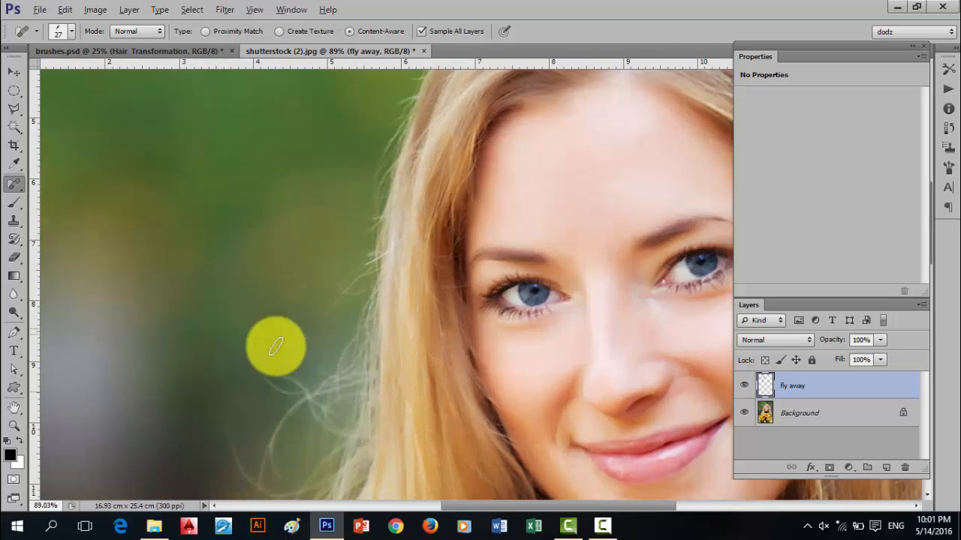
{"action": "left_click_drag", "start_coordinate": [351, 281], "coordinate": [296, 328]}
{"action": "left_click_drag", "start_coordinate": [359, 281], "coordinate": [321, 322]}
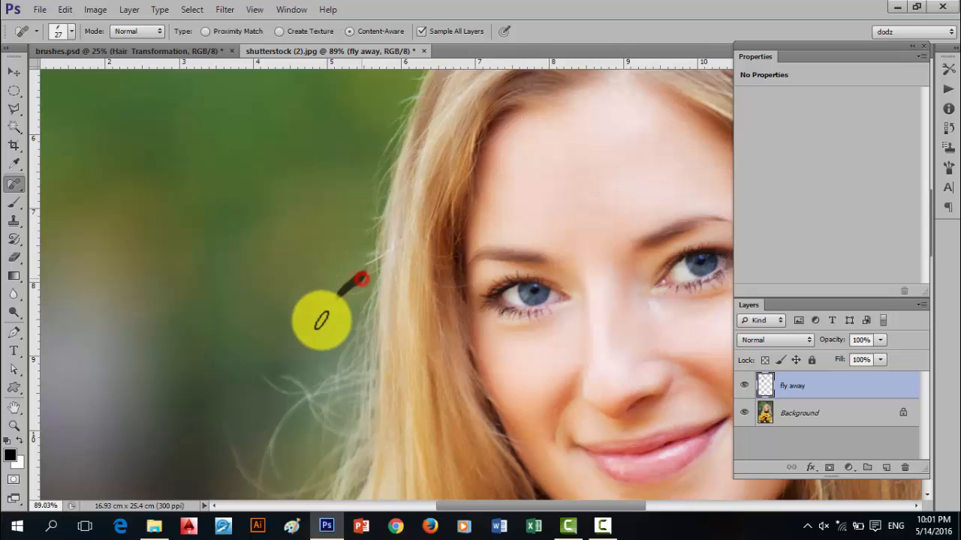
{"action": "mouse_move", "coordinate": [361, 292]}
{"action": "left_mouse_down"}
{"action": "mouse_move", "coordinate": [302, 284]}
{"action": "mouse_move", "coordinate": [289, 313]}
{"action": "mouse_move", "coordinate": [317, 325]}
{"action": "mouse_move", "coordinate": [291, 323]}
{"action": "left_mouse_up"}
{"action": "mouse_move", "coordinate": [304, 286]}
{"action": "left_mouse_down"}
{"action": "mouse_move", "coordinate": [262, 307]}
{"action": "mouse_move", "coordinate": [298, 243]}
{"action": "left_mouse_up"}
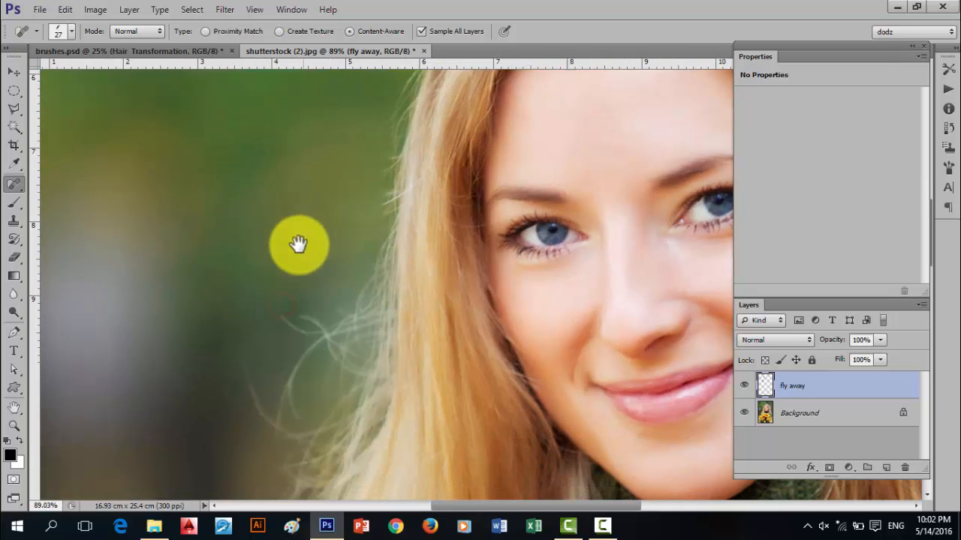
{"action": "mouse_move", "coordinate": [321, 322]}
{"action": "left_mouse_down"}
{"action": "mouse_move", "coordinate": [290, 320]}
{"action": "mouse_move", "coordinate": [293, 337]}
{"action": "mouse_move", "coordinate": [271, 315]}
{"action": "left_mouse_up"}
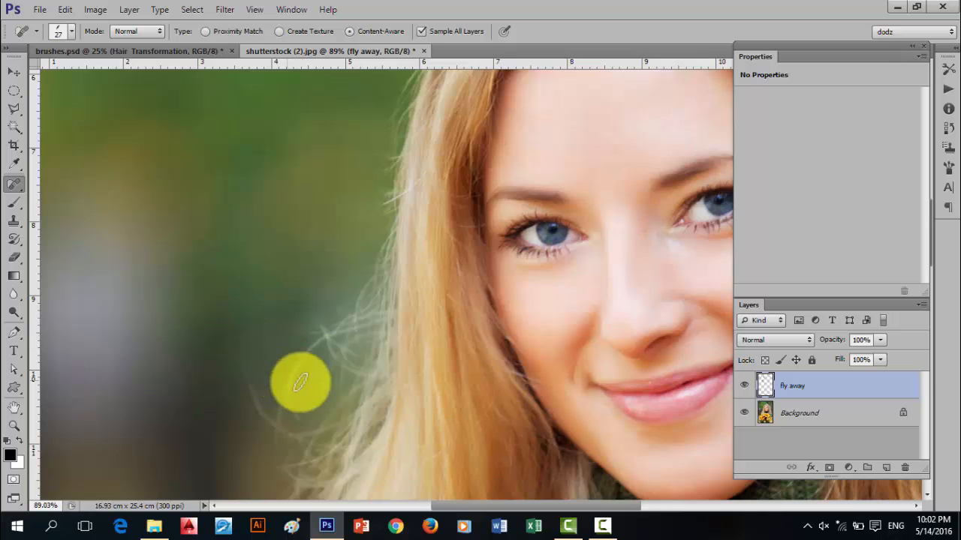
Spot-heal the fly-away strands sticking out over the background on the right side of the head, from forehead to eye level
{"action": "scroll", "coordinate": [335, 367], "scroll_direction": "down", "scroll_amount": 5}
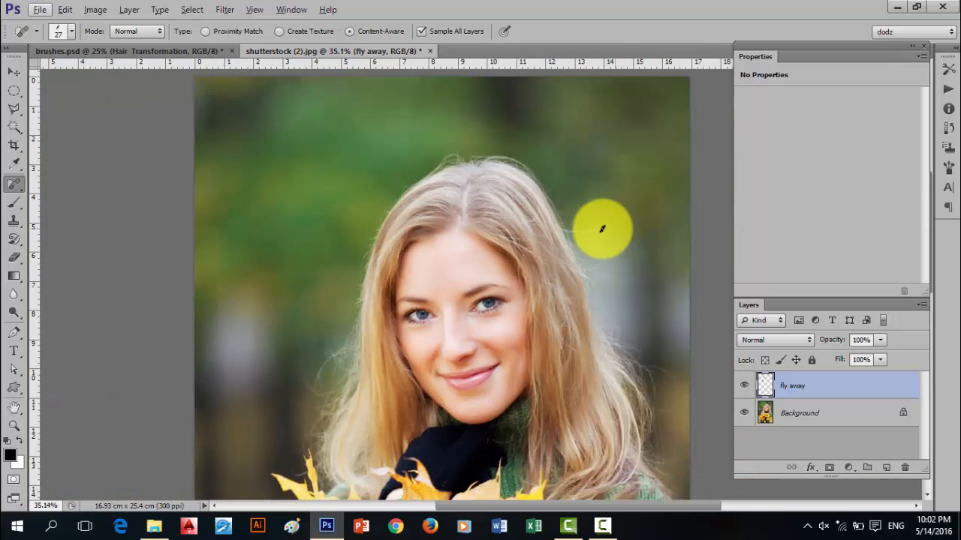
{"action": "mouse_move", "coordinate": [610, 223]}
{"action": "left_mouse_down"}
{"action": "mouse_move", "coordinate": [579, 232]}
{"action": "mouse_move", "coordinate": [609, 228]}
{"action": "mouse_move", "coordinate": [599, 227]}
{"action": "left_mouse_up"}
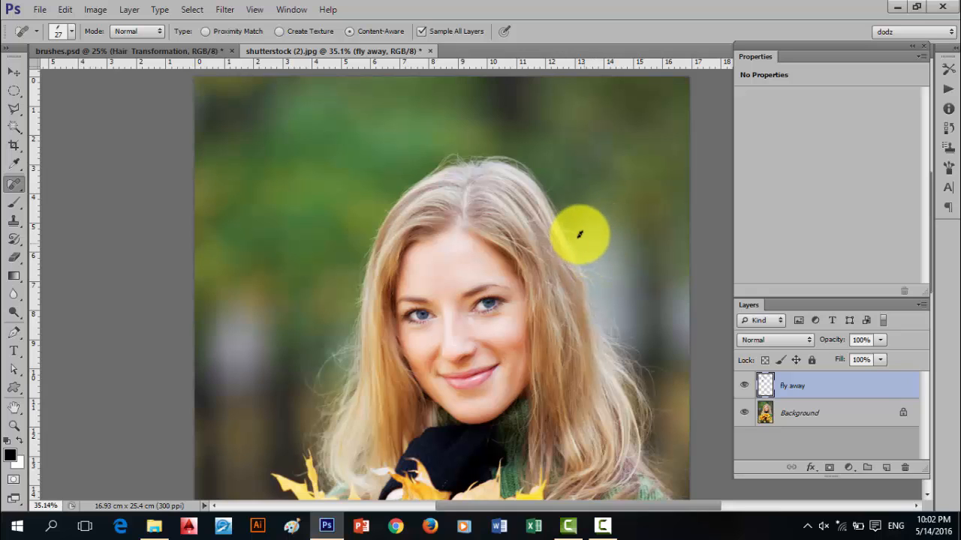
{"action": "left_click", "coordinate": [573, 233]}
{"action": "left_click_drag", "start_coordinate": [578, 240], "coordinate": [639, 280]}
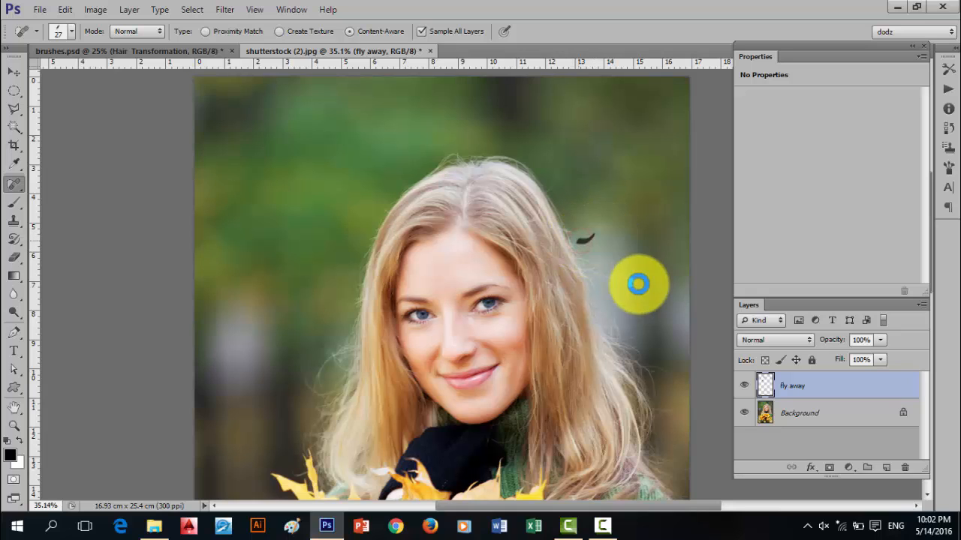
{"action": "mouse_move", "coordinate": [582, 260]}
{"action": "left_mouse_down"}
{"action": "mouse_move", "coordinate": [617, 287]}
{"action": "mouse_move", "coordinate": [611, 266]}
{"action": "mouse_move", "coordinate": [627, 267]}
{"action": "mouse_move", "coordinate": [647, 291]}
{"action": "left_mouse_up"}
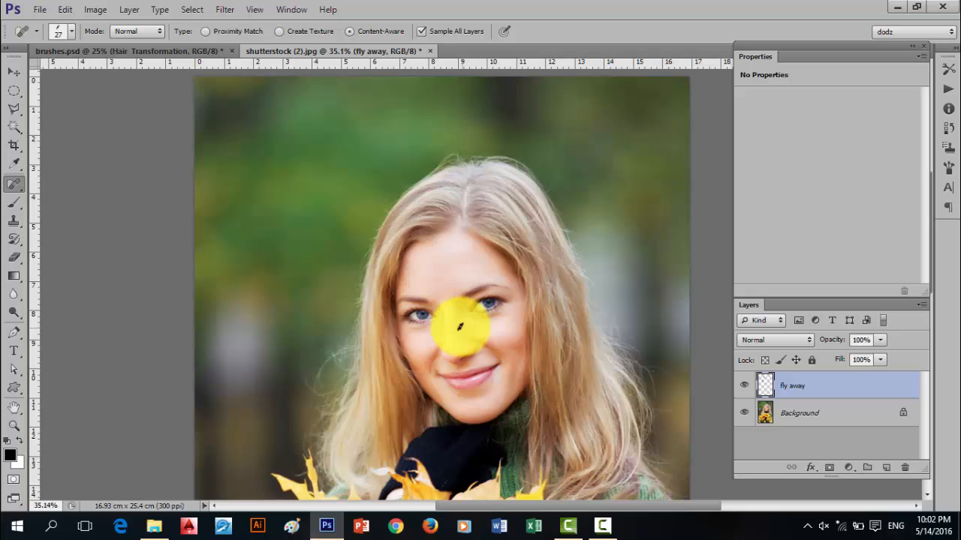
Turn on Quick Mask mode with its color indicating Selected Areas
{"action": "scroll", "coordinate": [371, 392], "scroll_direction": "up", "scroll_amount": 2}
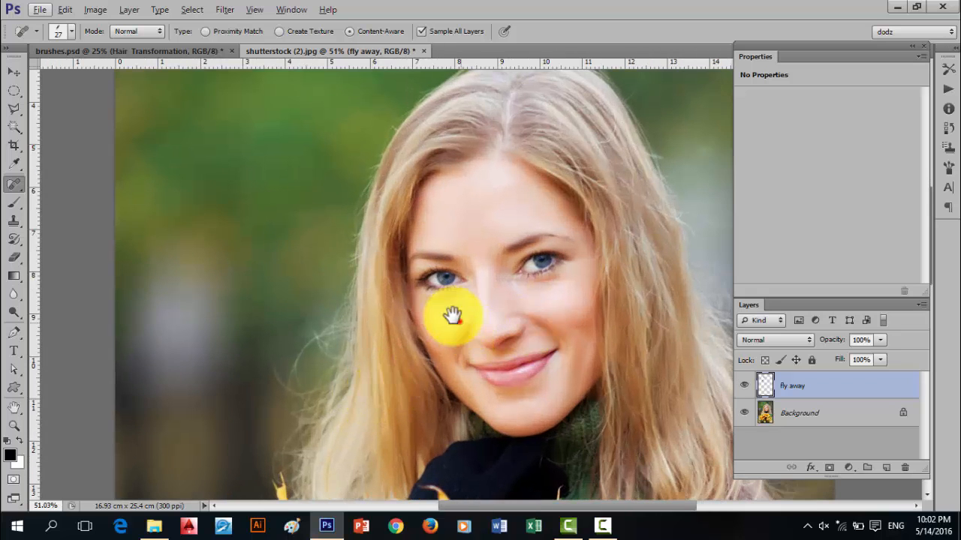
{"action": "left_click_drag", "start_coordinate": [451, 315], "coordinate": [428, 275]}
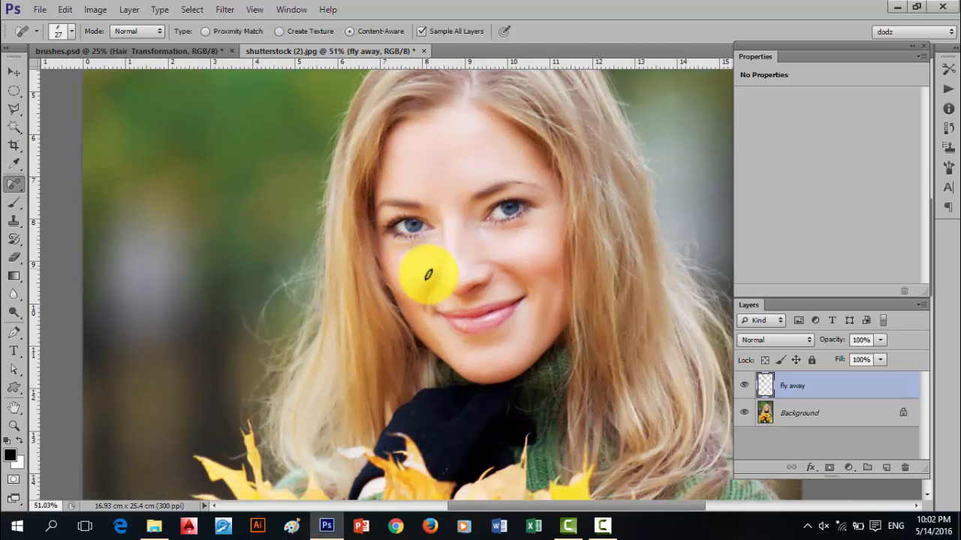
{"action": "scroll", "coordinate": [435, 279], "scroll_direction": "down", "scroll_amount": 1}
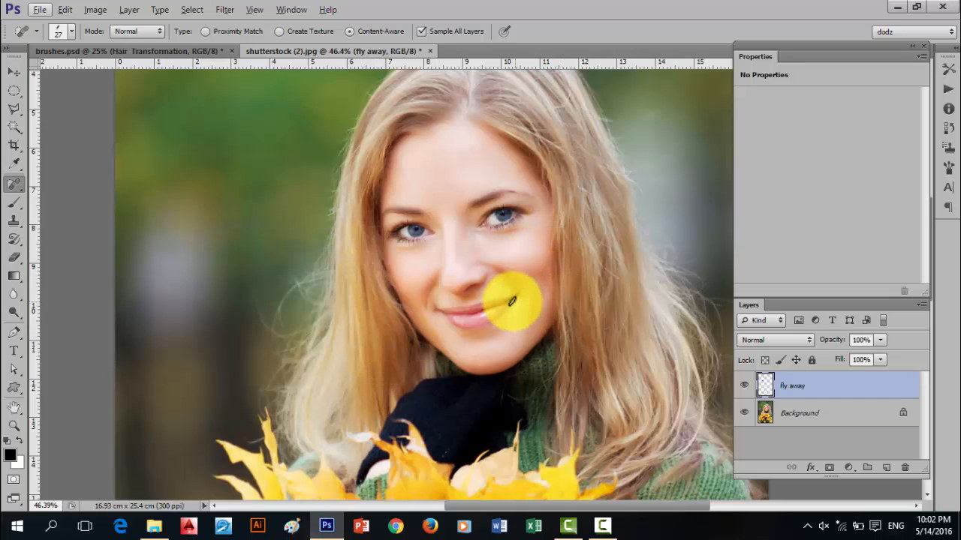
{"action": "double_click", "coordinate": [17, 483]}
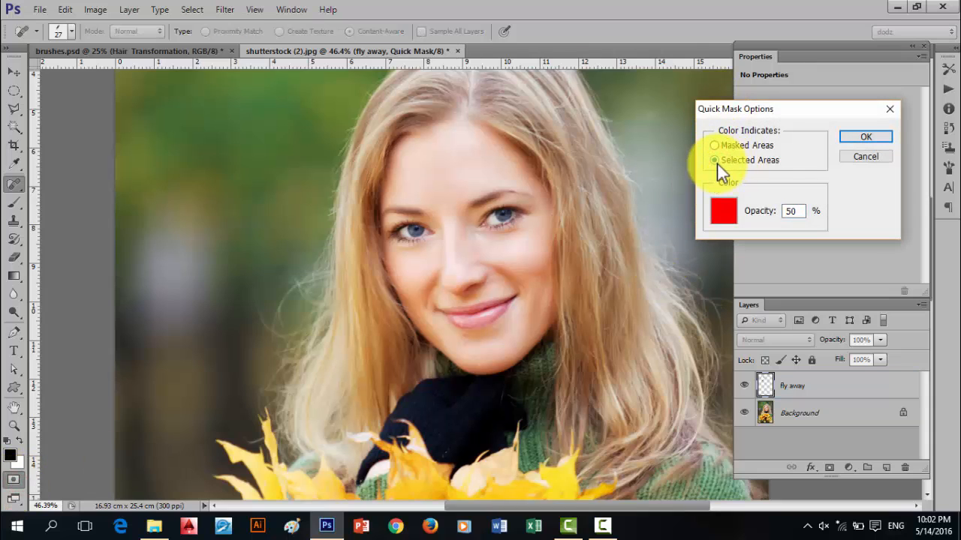
{"action": "left_click", "coordinate": [873, 136]}
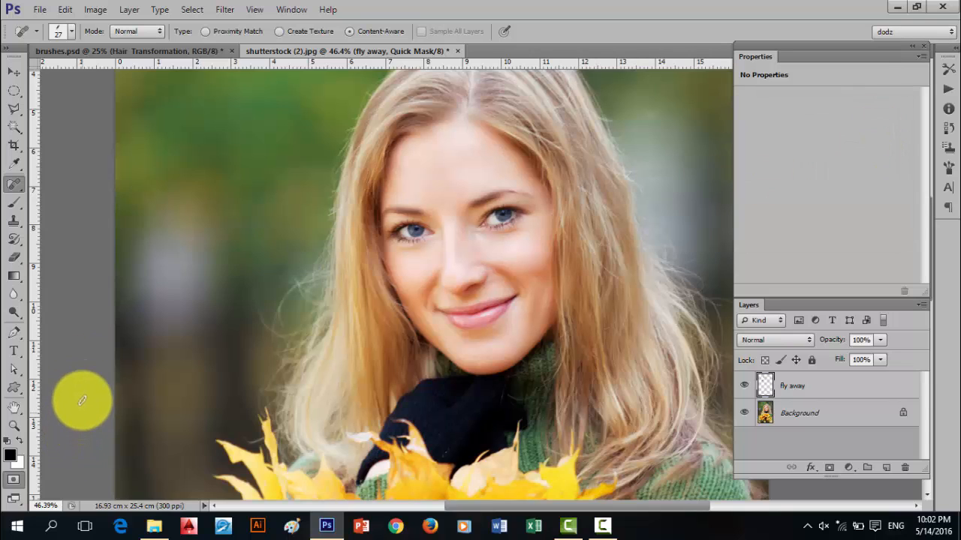
Paint the hair left of the cheek into the quick mask with a soft 69 px brush and convert it to a selection
{"action": "left_click", "coordinate": [23, 204]}
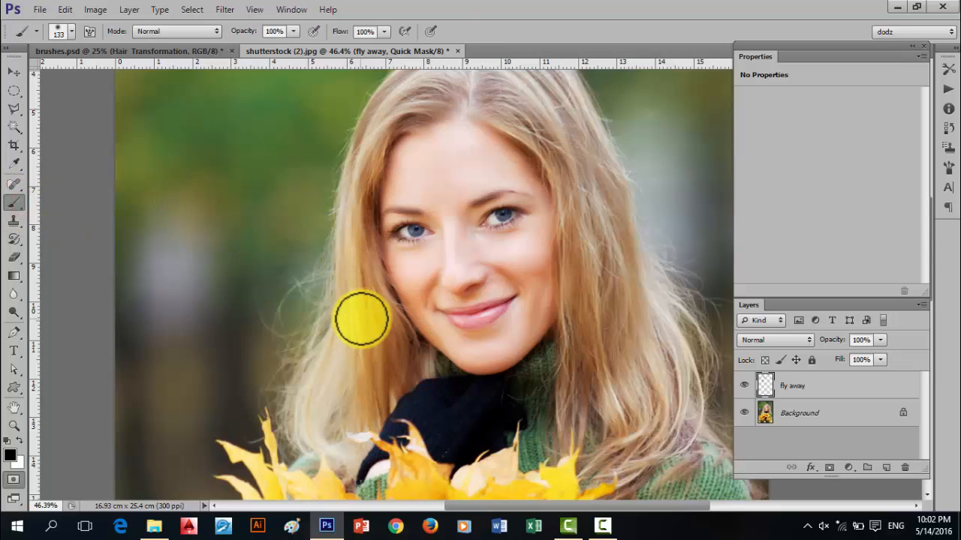
{"action": "scroll", "coordinate": [365, 322], "scroll_direction": "up", "scroll_amount": 3}
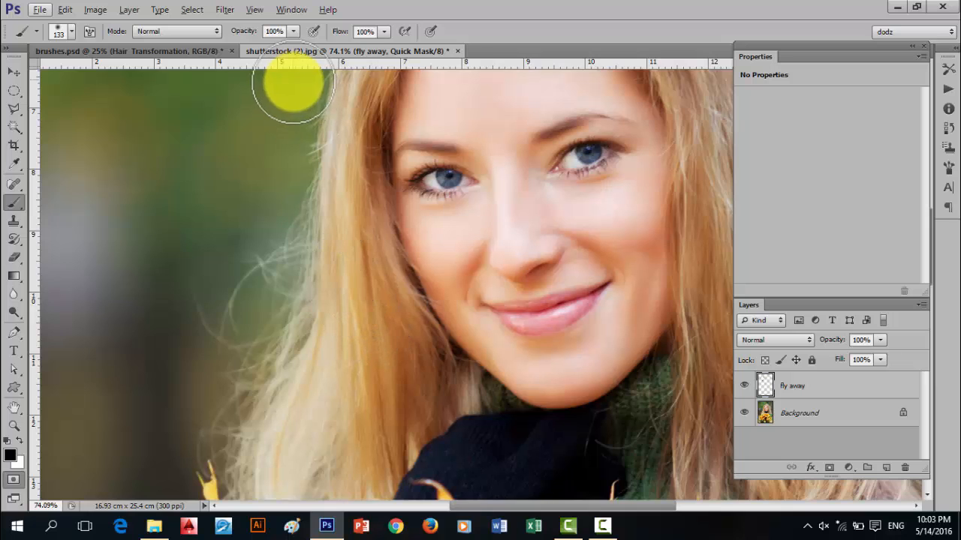
{"action": "right_click", "coordinate": [349, 261]}
{"action": "mouse_move", "coordinate": [414, 294]}
{"action": "left_mouse_down"}
{"action": "mouse_move", "coordinate": [445, 291]}
{"action": "mouse_move", "coordinate": [414, 294]}
{"action": "left_mouse_up"}
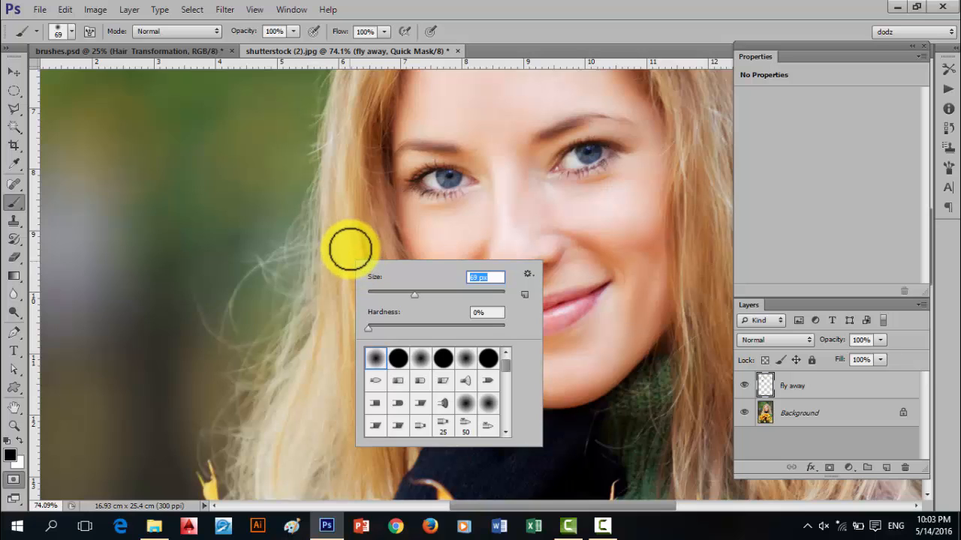
{"action": "left_click", "coordinate": [341, 302]}
{"action": "mouse_move", "coordinate": [343, 316]}
{"action": "left_mouse_down"}
{"action": "mouse_move", "coordinate": [362, 397]}
{"action": "mouse_move", "coordinate": [349, 284]}
{"action": "mouse_move", "coordinate": [368, 299]}
{"action": "mouse_move", "coordinate": [378, 402]}
{"action": "mouse_move", "coordinate": [373, 329]}
{"action": "mouse_move", "coordinate": [349, 268]}
{"action": "mouse_move", "coordinate": [399, 377]}
{"action": "mouse_move", "coordinate": [385, 272]}
{"action": "mouse_move", "coordinate": [389, 352]}
{"action": "mouse_move", "coordinate": [358, 285]}
{"action": "mouse_move", "coordinate": [361, 310]}
{"action": "mouse_move", "coordinate": [337, 337]}
{"action": "mouse_move", "coordinate": [379, 408]}
{"action": "mouse_move", "coordinate": [387, 357]}
{"action": "mouse_move", "coordinate": [373, 310]}
{"action": "mouse_move", "coordinate": [385, 359]}
{"action": "mouse_move", "coordinate": [381, 324]}
{"action": "left_mouse_up"}
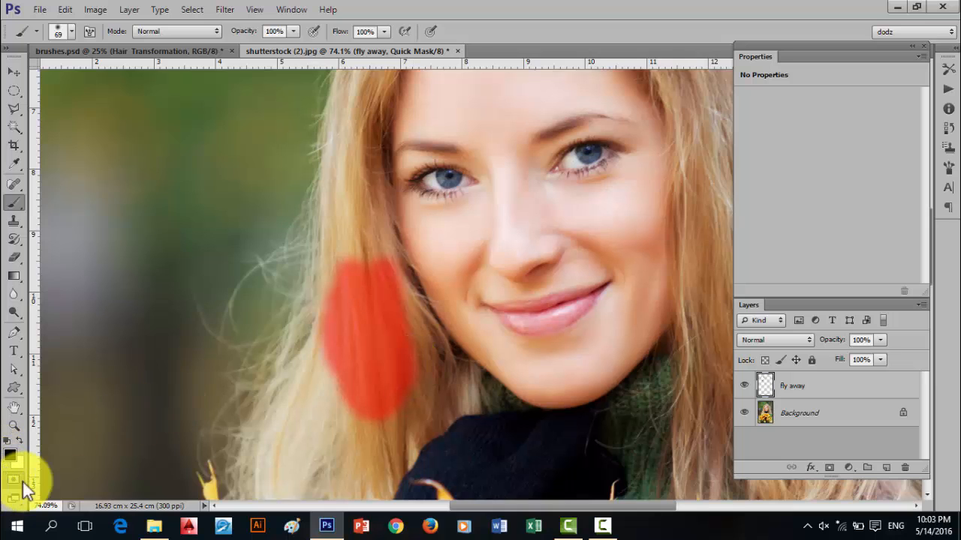
{"action": "key", "text": "q"}
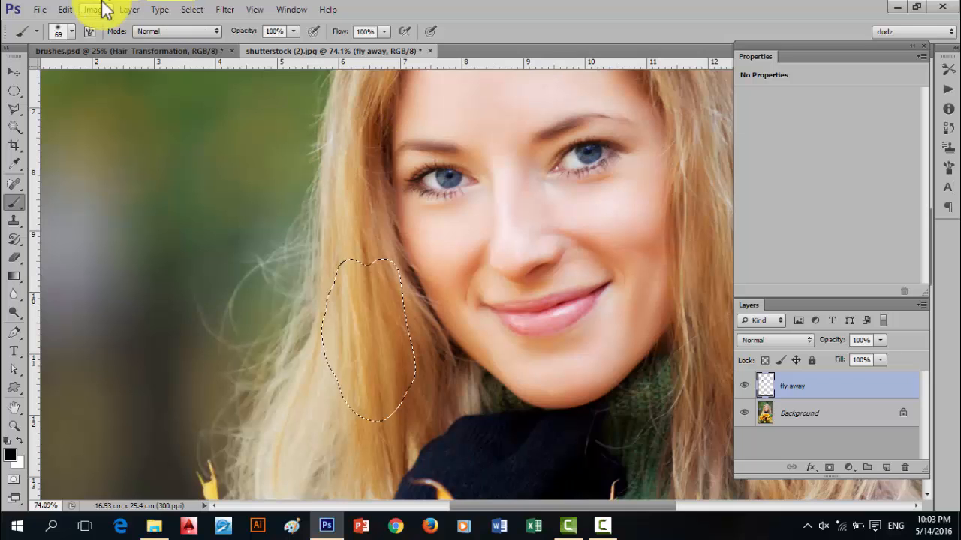
Copy the selected hair patch merged from all visible layers
{"action": "left_click", "coordinate": [72, 10]}
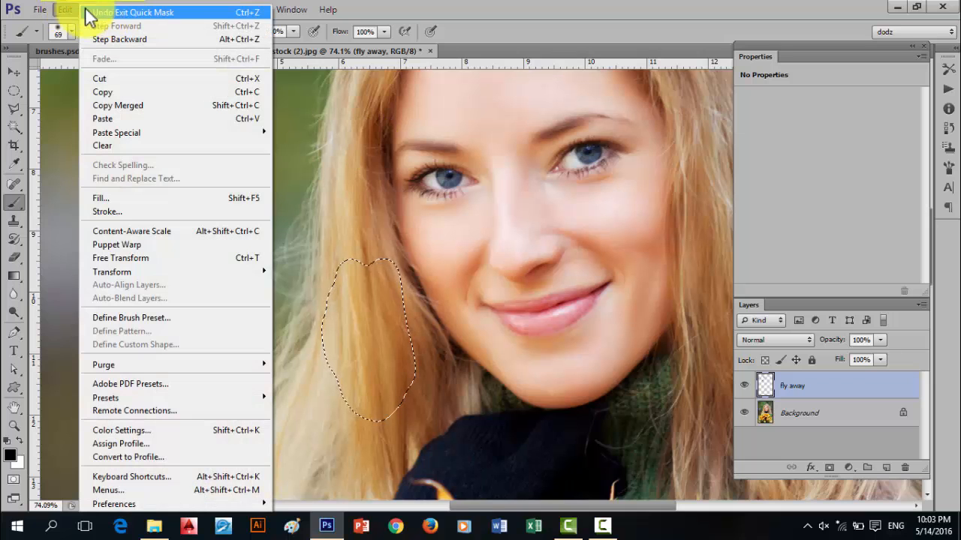
{"action": "left_click", "coordinate": [65, 10]}
{"action": "left_click", "coordinate": [96, 10]}
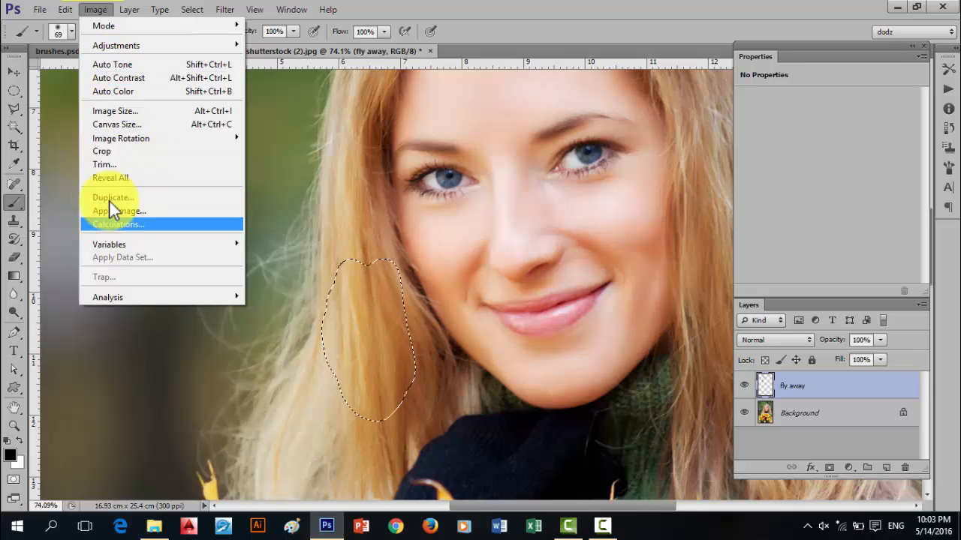
{"action": "left_click", "coordinate": [72, 10]}
{"action": "left_click", "coordinate": [96, 10]}
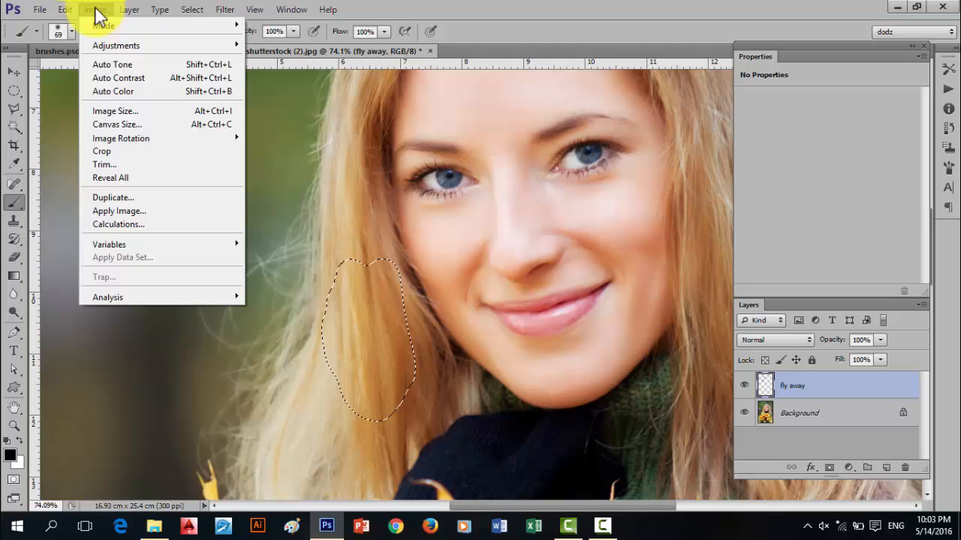
{"action": "left_click", "coordinate": [63, 10]}
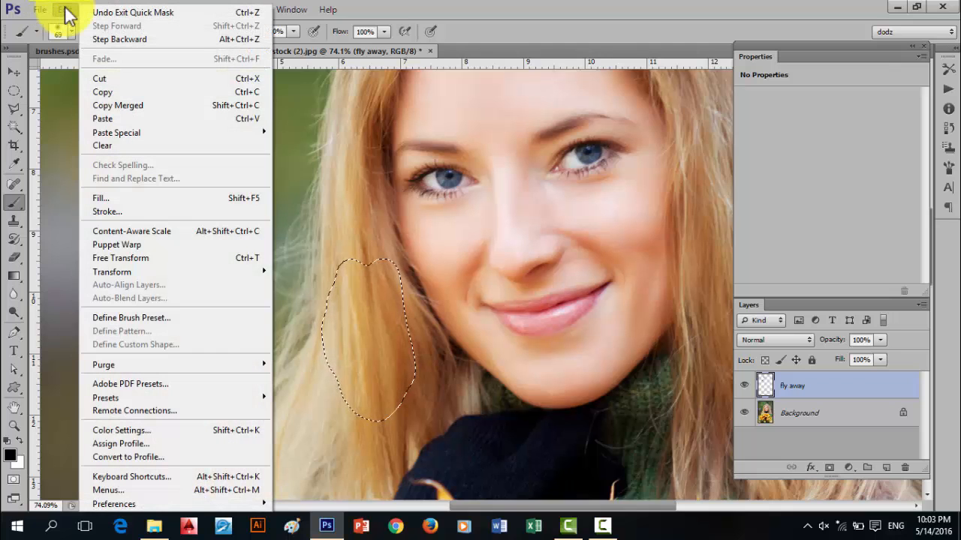
{"action": "left_click", "coordinate": [64, 11]}
{"action": "left_click", "coordinate": [64, 10]}
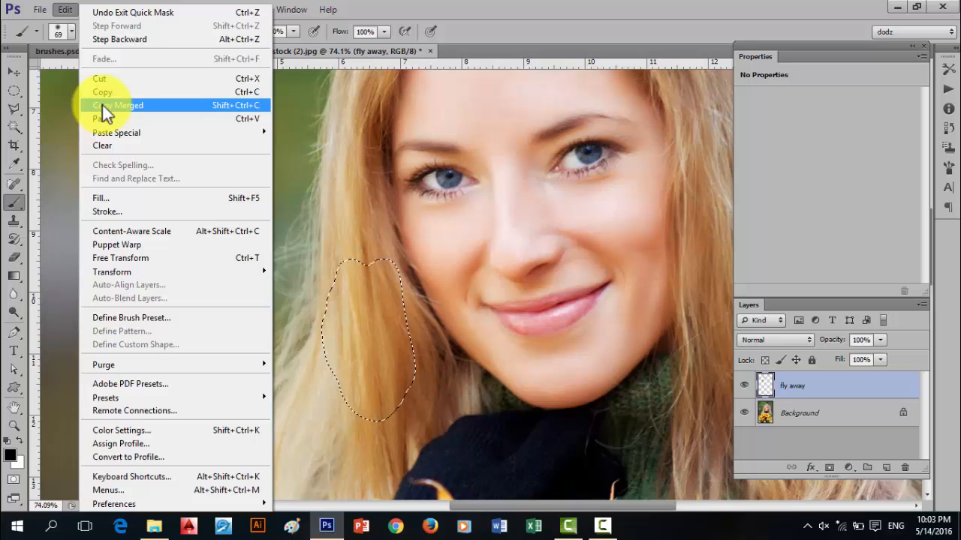
{"action": "left_click", "coordinate": [102, 104]}
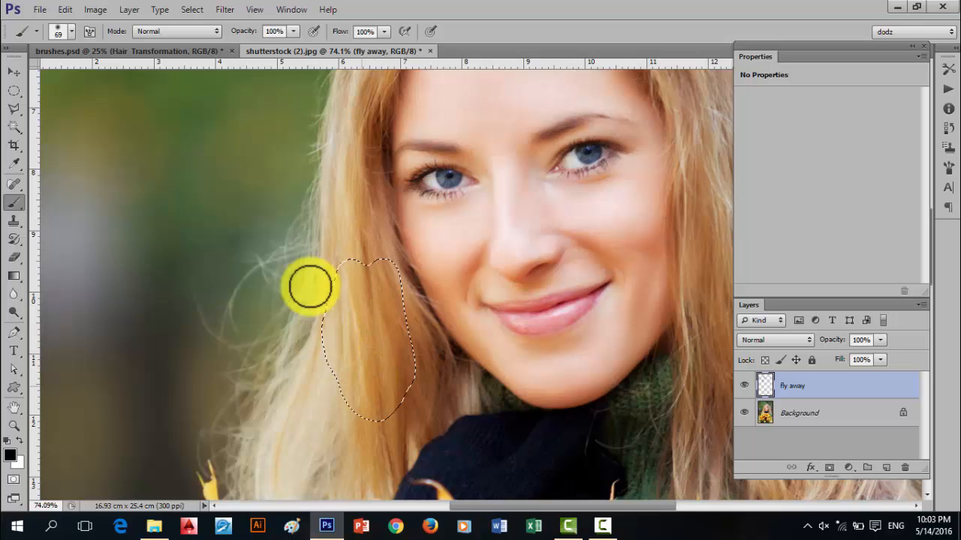
Paste the copied hair patch as a new layer and name it "body hair"
{"action": "left_click", "coordinate": [67, 12]}
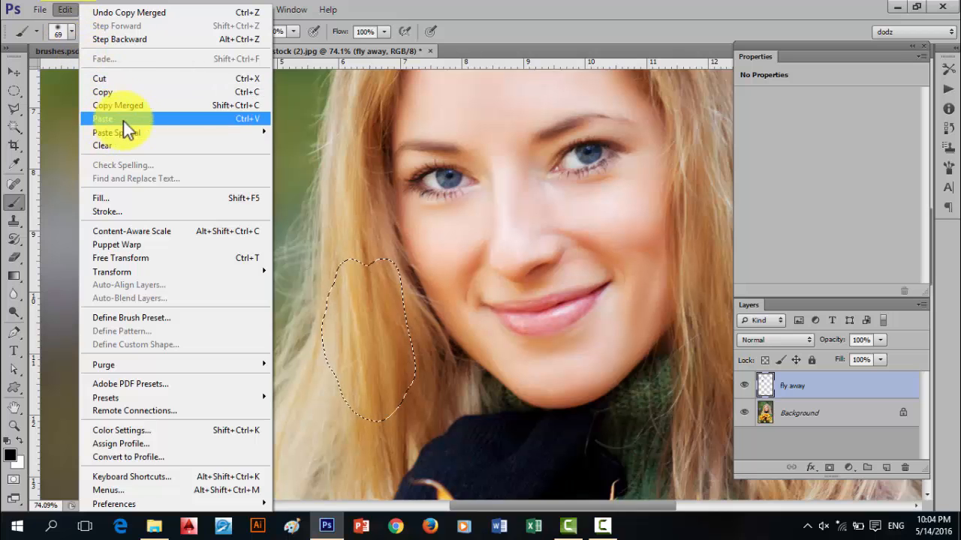
{"action": "key", "text": "Escape"}
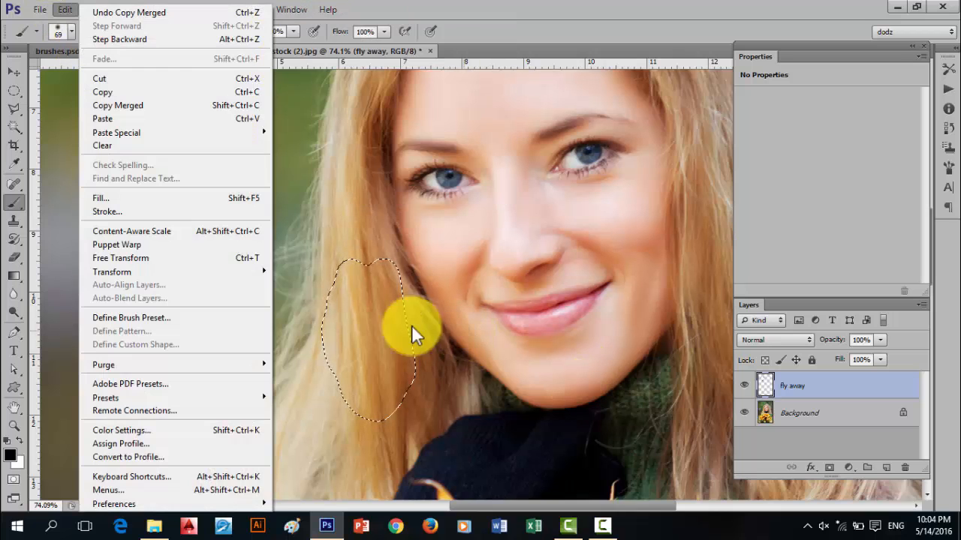
{"action": "key", "text": "Escape"}
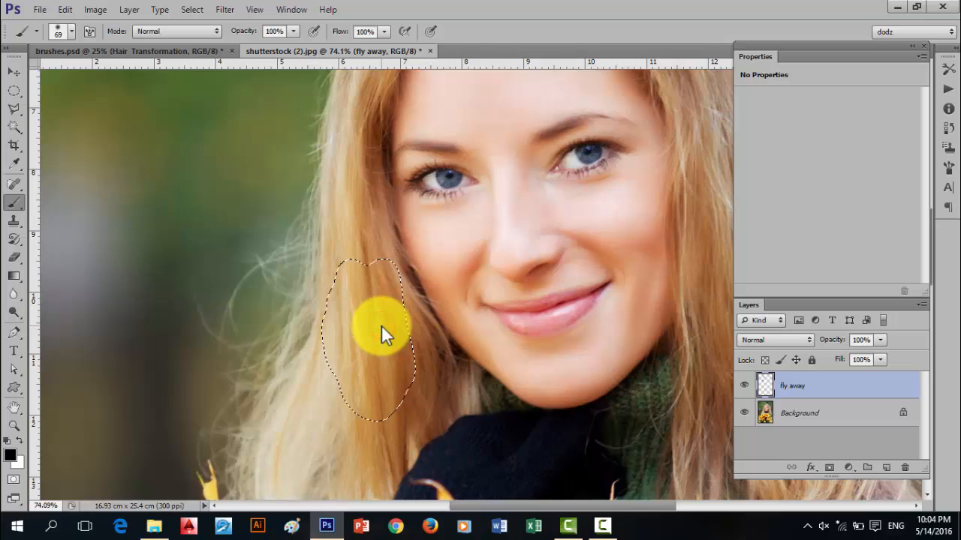
{"action": "key", "text": "ctrl+v"}
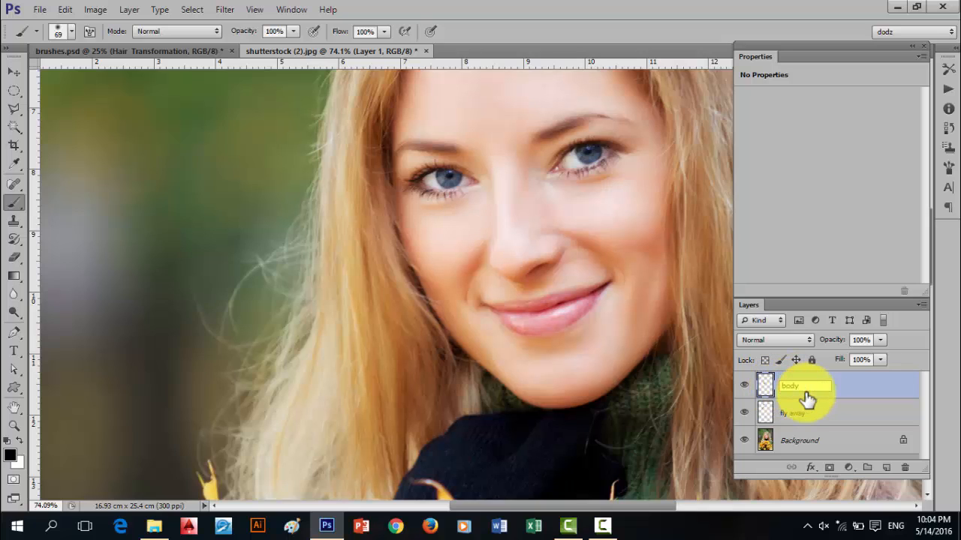
{"action": "key", "text": "Return"}
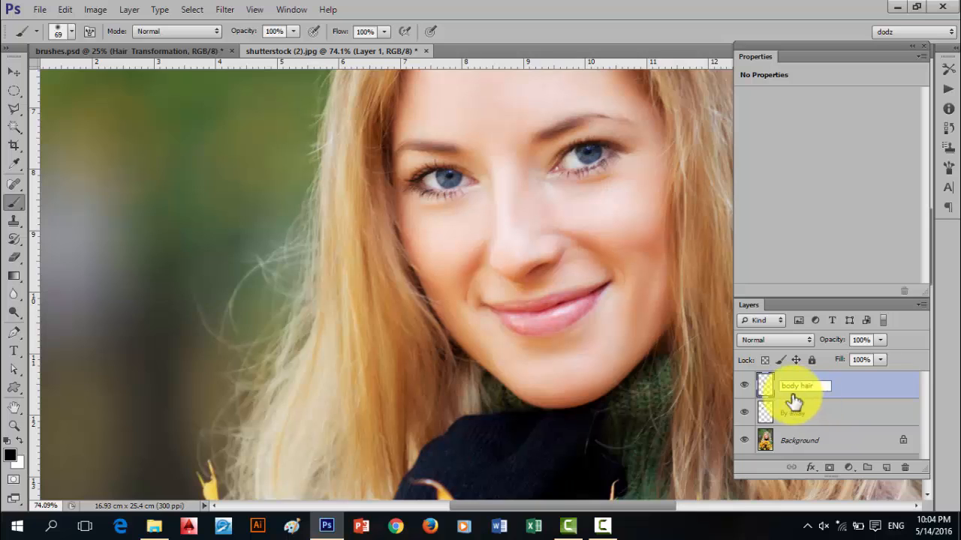
Warp the body hair patch, pulling its lower-right corner outward, its top edge up and its left side inward, and apply the transform
{"action": "left_click", "coordinate": [14, 72]}
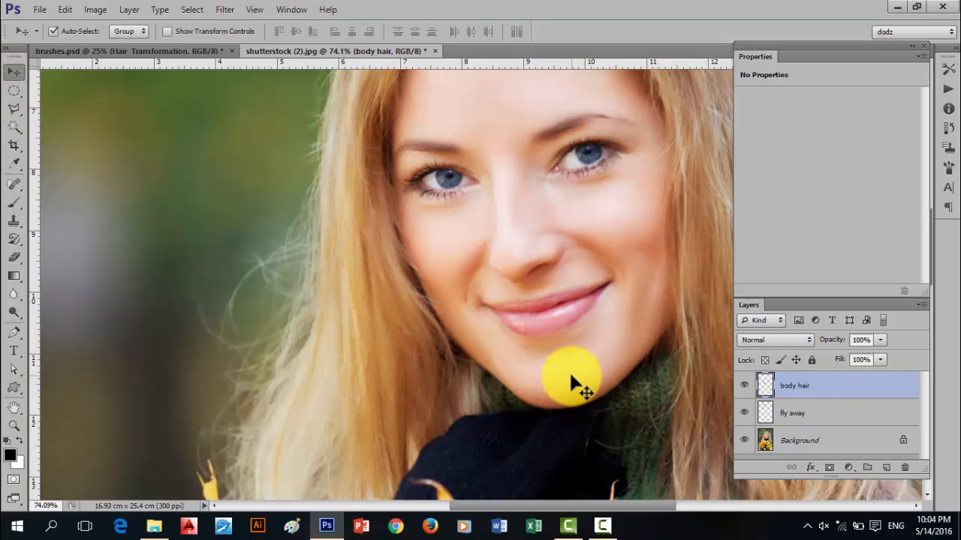
{"action": "key", "text": "ctrl+t"}
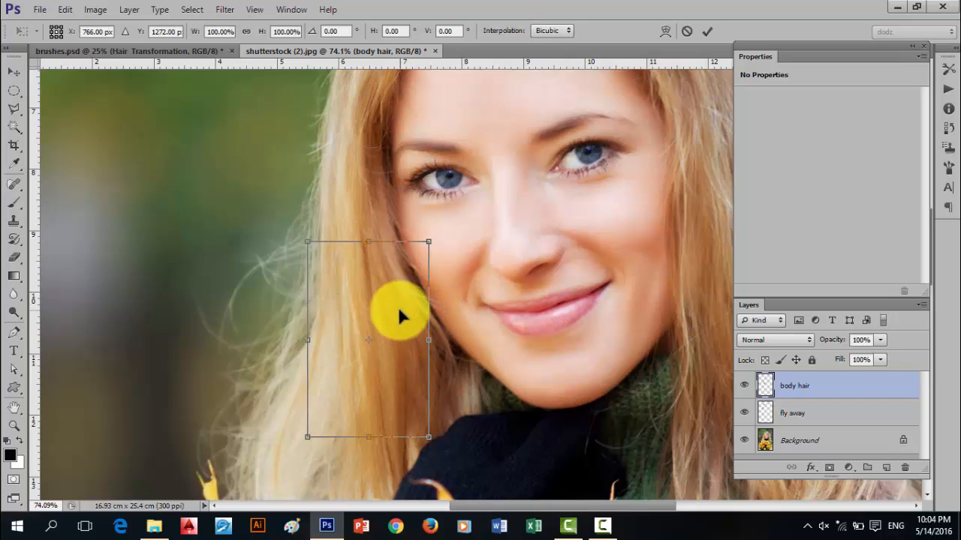
{"action": "right_click", "coordinate": [363, 299]}
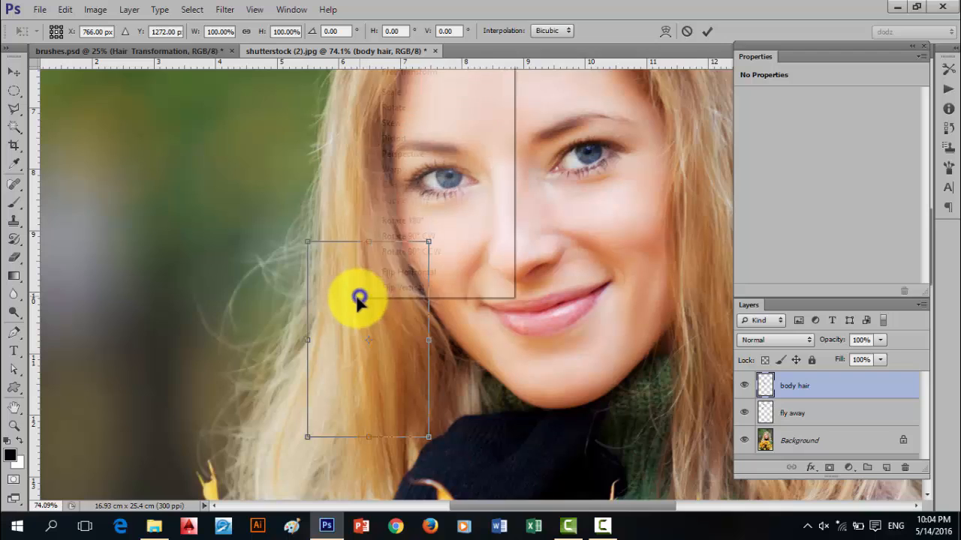
{"action": "left_click", "coordinate": [394, 172]}
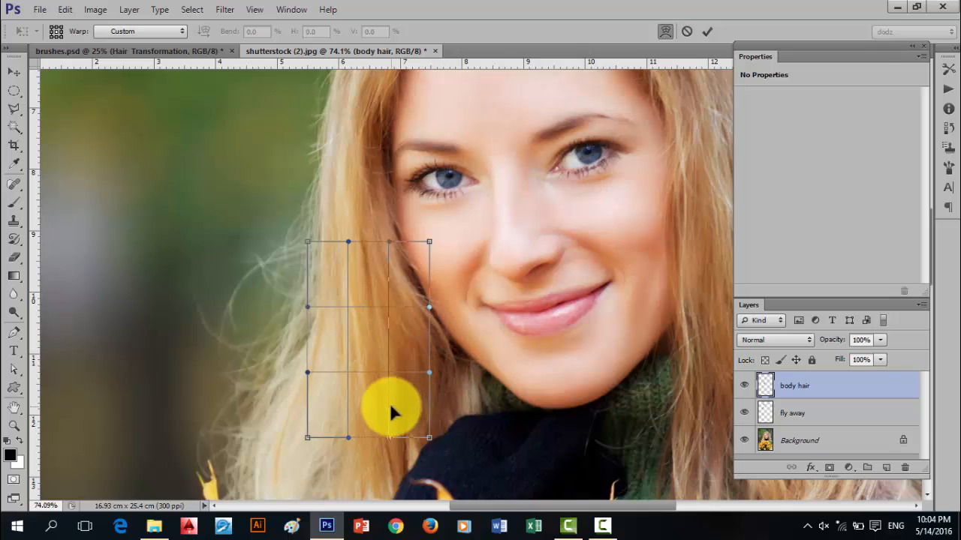
{"action": "left_click_drag", "start_coordinate": [378, 406], "coordinate": [406, 366]}
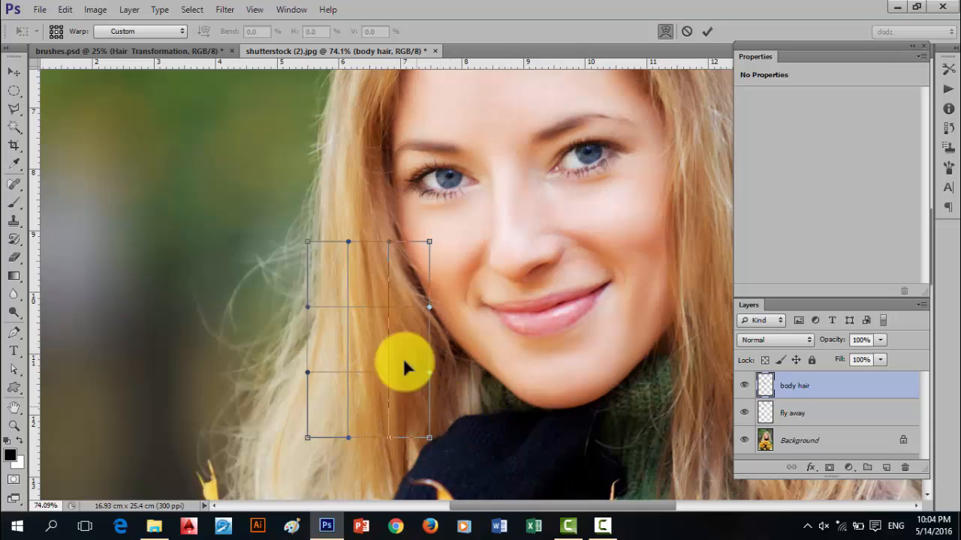
{"action": "left_click_drag", "start_coordinate": [399, 400], "coordinate": [447, 398]}
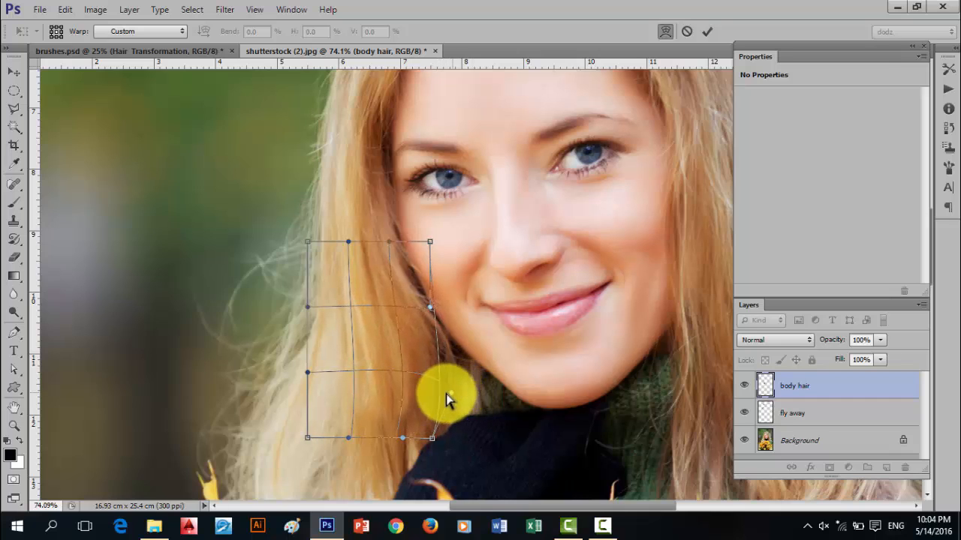
{"action": "left_click_drag", "start_coordinate": [432, 438], "coordinate": [404, 463]}
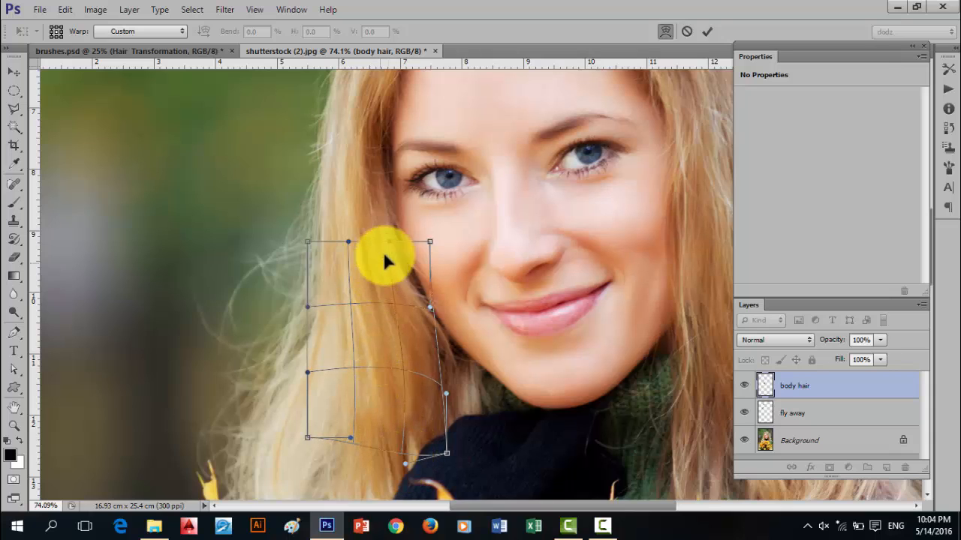
{"action": "left_click_drag", "start_coordinate": [384, 242], "coordinate": [371, 225]}
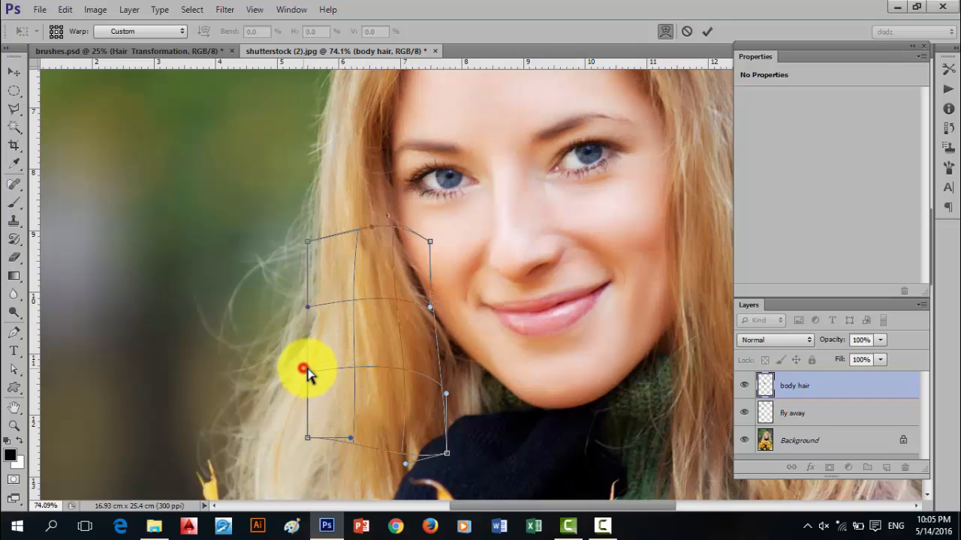
{"action": "left_click_drag", "start_coordinate": [332, 364], "coordinate": [360, 366]}
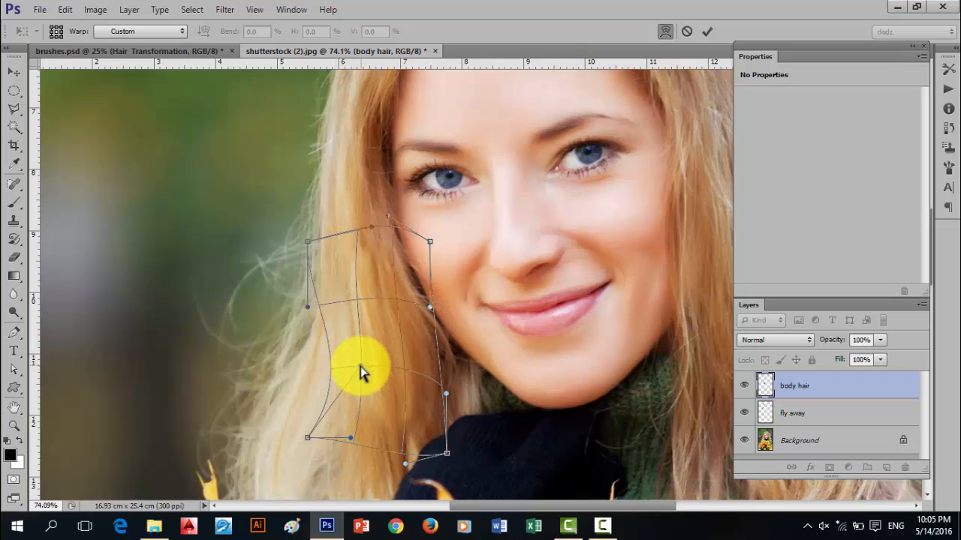
{"action": "mouse_move", "coordinate": [408, 449]}
{"action": "left_mouse_down"}
{"action": "mouse_move", "coordinate": [408, 438]}
{"action": "mouse_move", "coordinate": [413, 459]}
{"action": "mouse_move", "coordinate": [415, 428]}
{"action": "mouse_move", "coordinate": [408, 430]}
{"action": "left_mouse_up"}
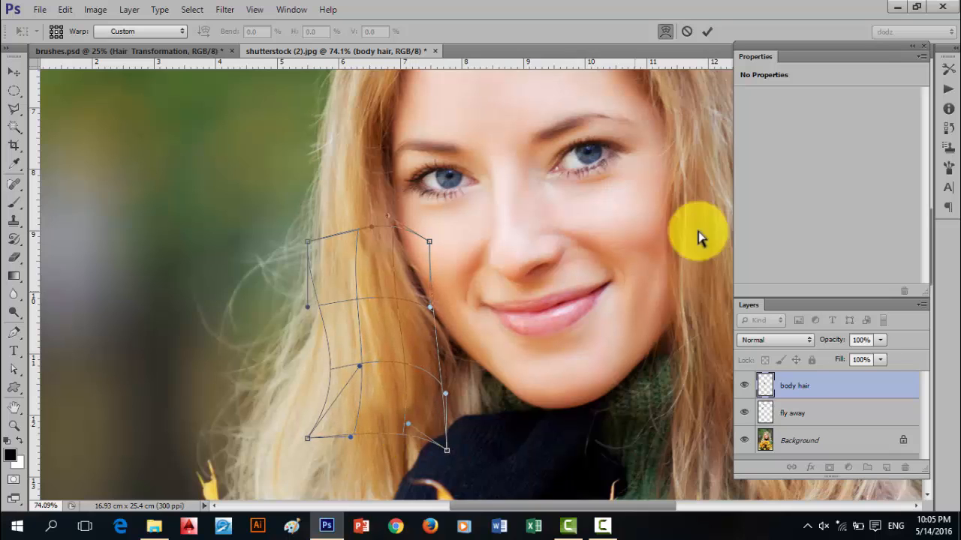
{"action": "left_click", "coordinate": [713, 33]}
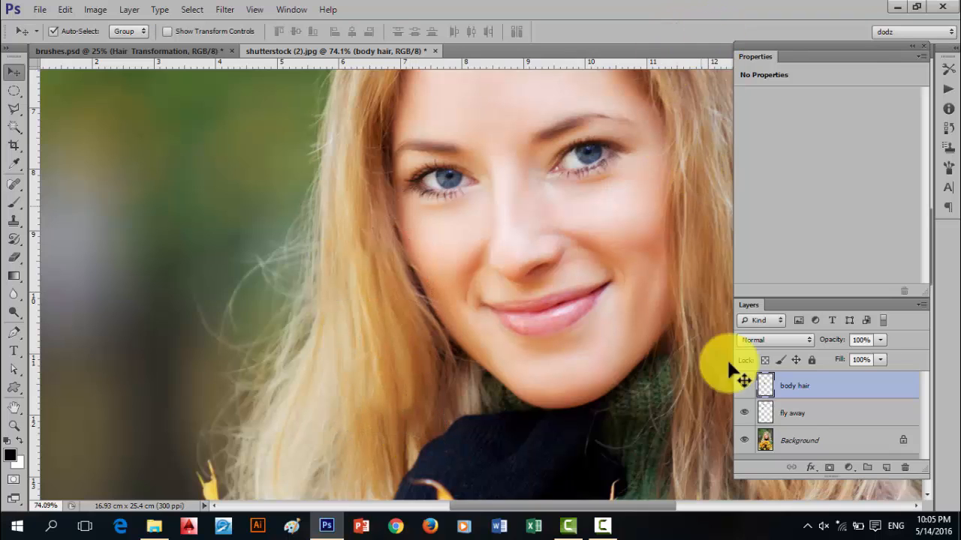
Hide and show the body hair layer repeatedly to compare the hair with and without the warped patch
{"action": "left_click", "coordinate": [745, 387]}
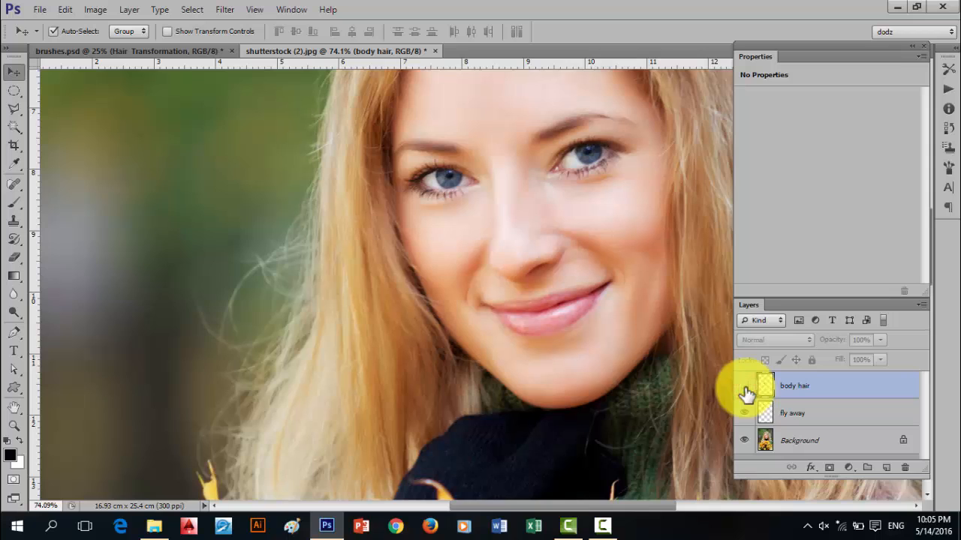
{"action": "left_click", "coordinate": [745, 387]}
{"action": "left_click", "coordinate": [745, 388]}
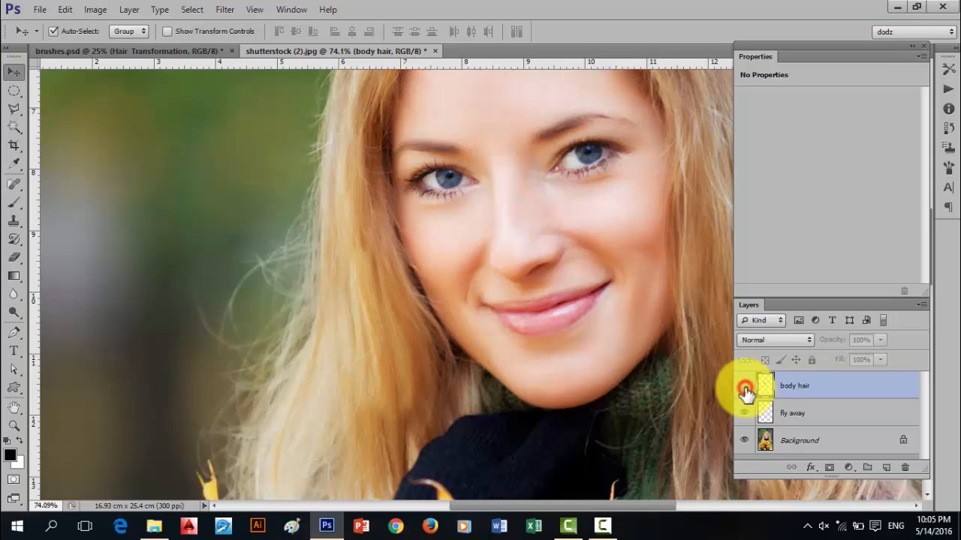
{"action": "left_click", "coordinate": [744, 387]}
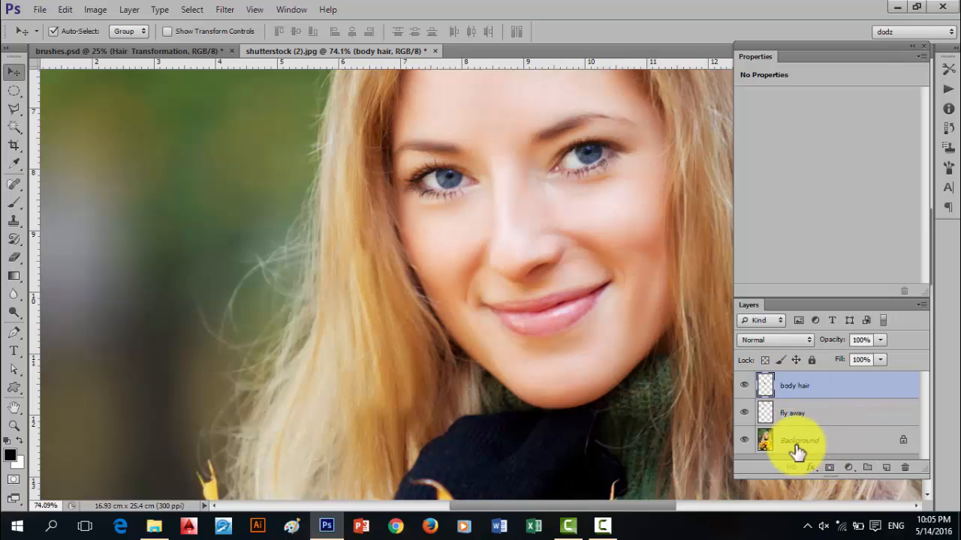
Add a layer mask to the body hair layer and paint black over the patch edges with a 69 px brush, lowering its opacity to 32%
{"action": "left_click", "coordinate": [830, 468]}
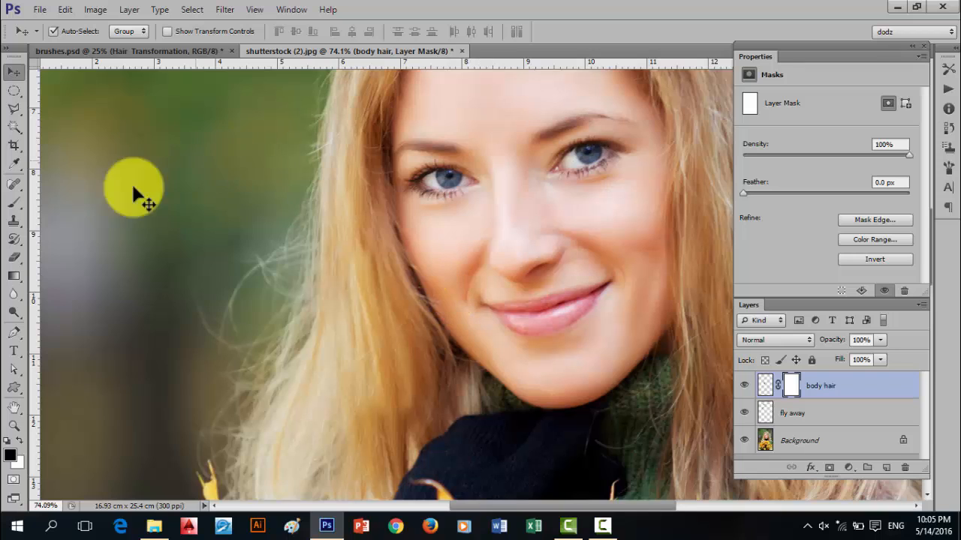
{"action": "left_click", "coordinate": [19, 199]}
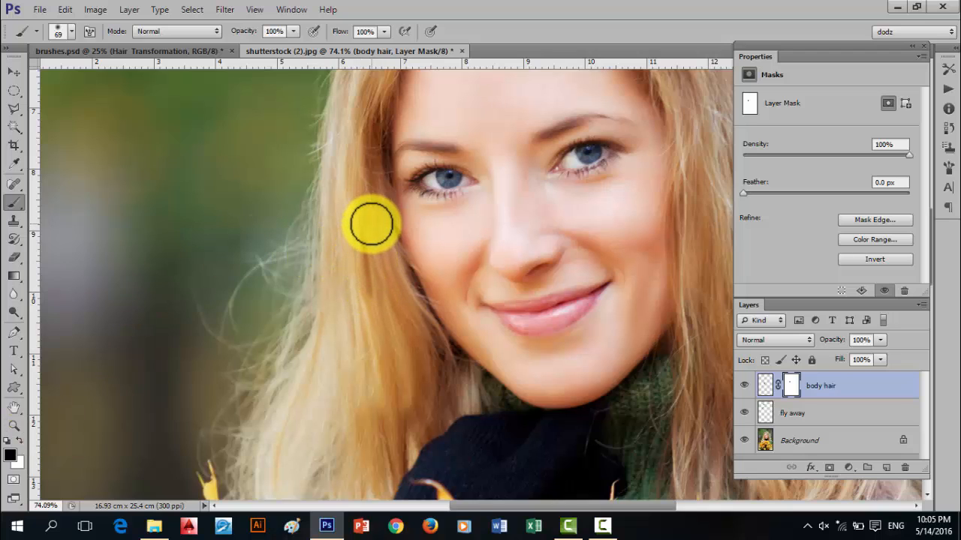
{"action": "mouse_move", "coordinate": [372, 219]}
{"action": "left_mouse_down"}
{"action": "mouse_move", "coordinate": [376, 266]}
{"action": "mouse_move", "coordinate": [374, 235]}
{"action": "mouse_move", "coordinate": [376, 247]}
{"action": "left_mouse_up"}
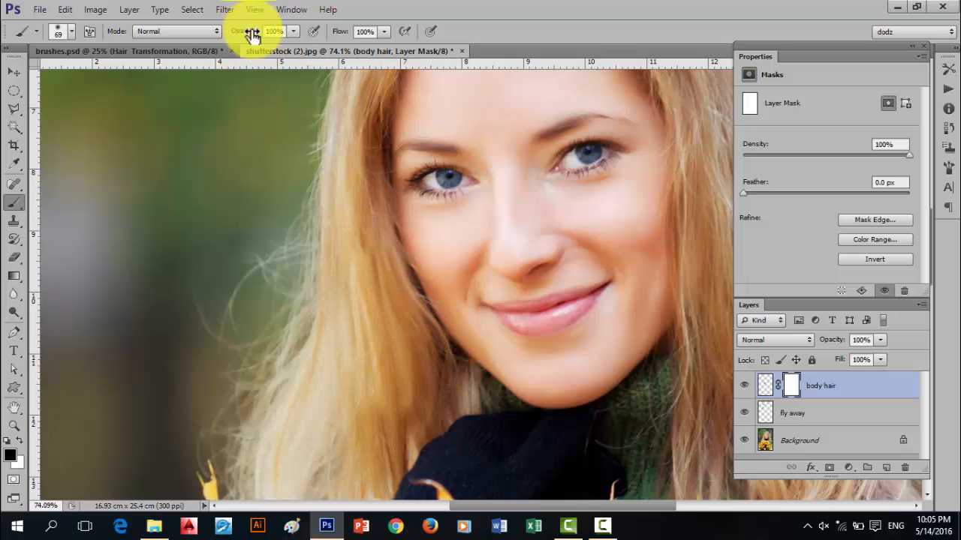
{"action": "left_click_drag", "start_coordinate": [252, 33], "coordinate": [205, 33]}
{"action": "mouse_move", "coordinate": [353, 244]}
{"action": "left_mouse_down"}
{"action": "mouse_move", "coordinate": [362, 264]}
{"action": "mouse_move", "coordinate": [363, 231]}
{"action": "mouse_move", "coordinate": [383, 268]}
{"action": "left_mouse_up"}
{"action": "mouse_move", "coordinate": [384, 167]}
{"action": "left_mouse_down"}
{"action": "mouse_move", "coordinate": [454, 468]}
{"action": "mouse_move", "coordinate": [433, 453]}
{"action": "mouse_move", "coordinate": [420, 411]}
{"action": "mouse_move", "coordinate": [391, 408]}
{"action": "mouse_move", "coordinate": [420, 433]}
{"action": "left_mouse_up"}
{"action": "mouse_move", "coordinate": [424, 388]}
{"action": "left_mouse_down"}
{"action": "mouse_move", "coordinate": [430, 421]}
{"action": "mouse_move", "coordinate": [417, 402]}
{"action": "mouse_move", "coordinate": [399, 426]}
{"action": "mouse_move", "coordinate": [377, 386]}
{"action": "mouse_move", "coordinate": [360, 454]}
{"action": "left_mouse_up"}
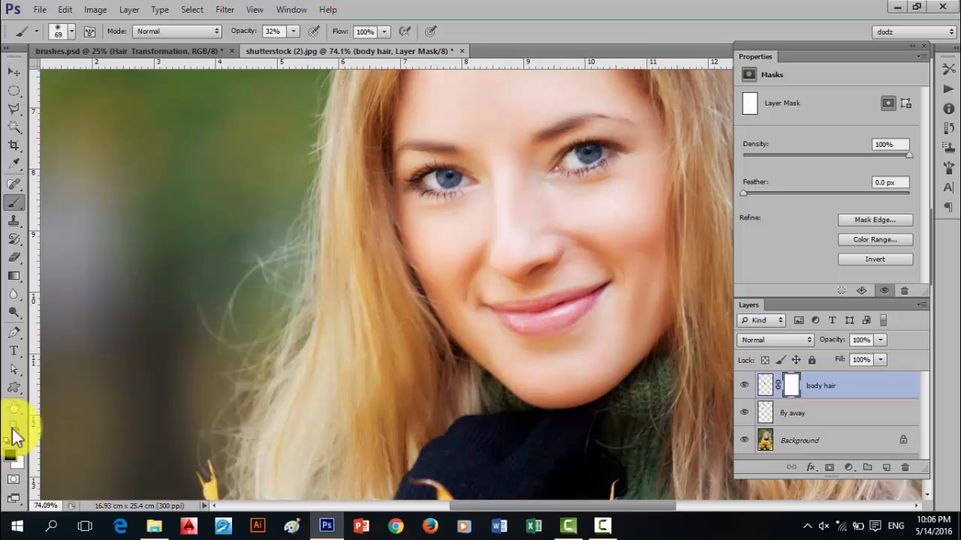
Reduce the brush opacity to 5%, fade the patch's lower and upper areas in the mask, and compare with the layer hidden
{"action": "left_click_drag", "start_coordinate": [235, 34], "coordinate": [218, 39]}
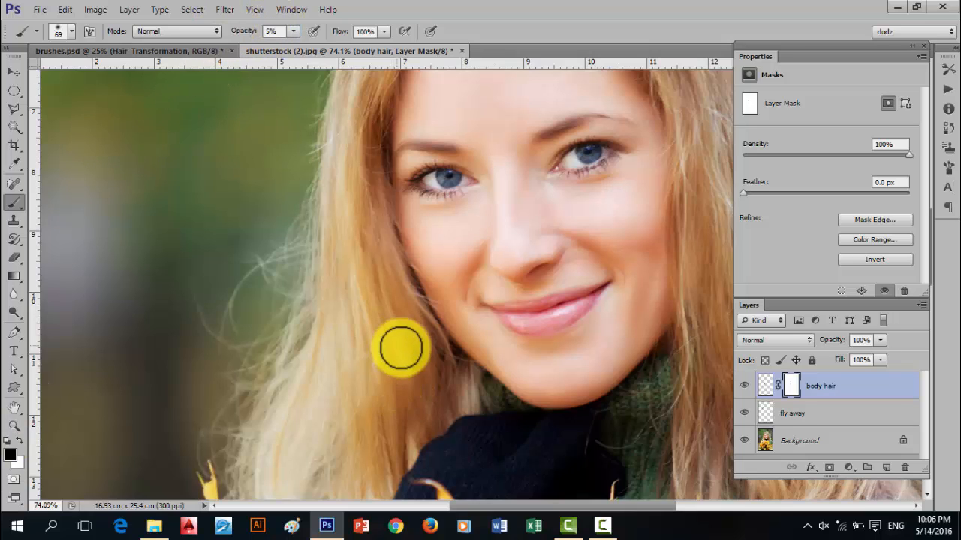
{"action": "mouse_move", "coordinate": [402, 353]}
{"action": "left_mouse_down"}
{"action": "mouse_move", "coordinate": [409, 390]}
{"action": "mouse_move", "coordinate": [422, 383]}
{"action": "mouse_move", "coordinate": [389, 414]}
{"action": "left_mouse_up"}
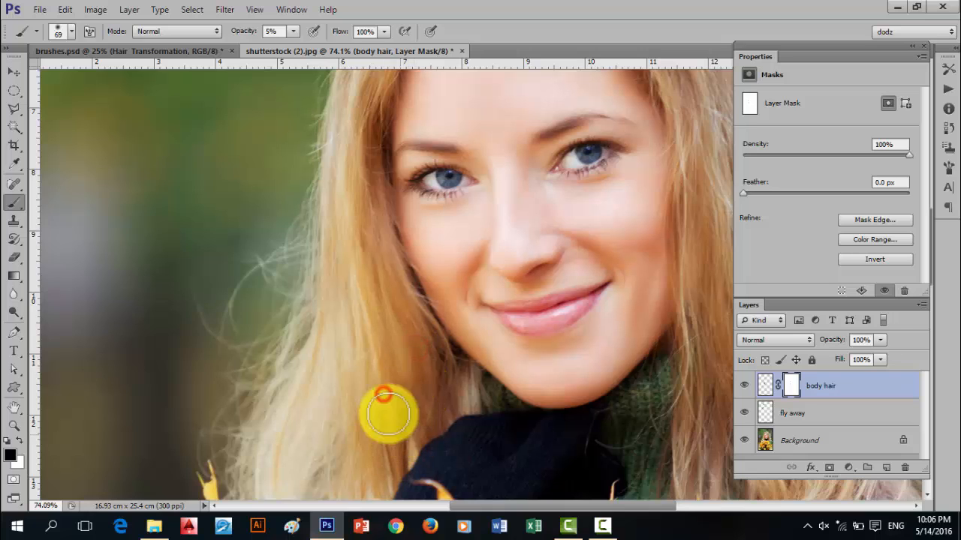
{"action": "mouse_move", "coordinate": [368, 367]}
{"action": "left_mouse_down"}
{"action": "mouse_move", "coordinate": [416, 406]}
{"action": "mouse_move", "coordinate": [397, 345]}
{"action": "left_mouse_up"}
{"action": "left_click", "coordinate": [360, 250]}
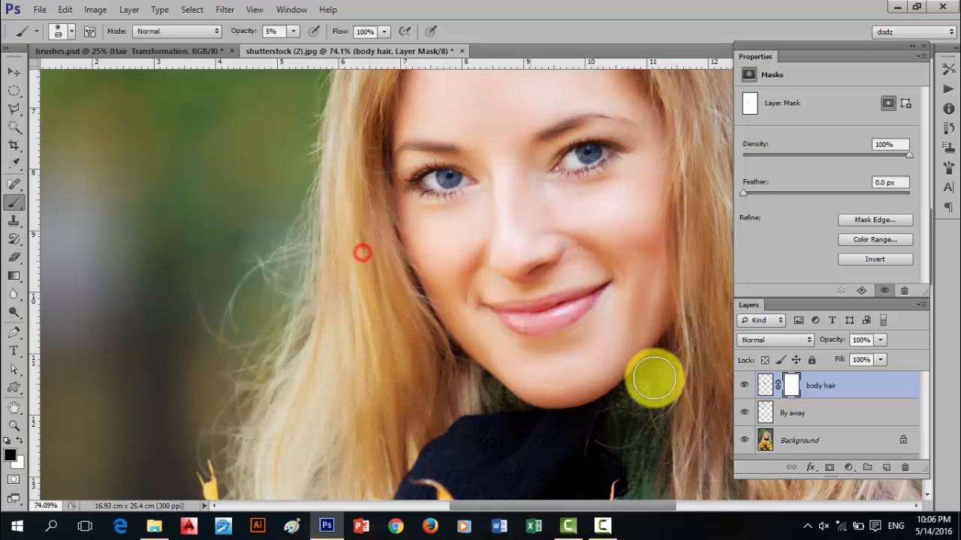
{"action": "left_click", "coordinate": [740, 389]}
{"action": "left_click", "coordinate": [739, 388]}
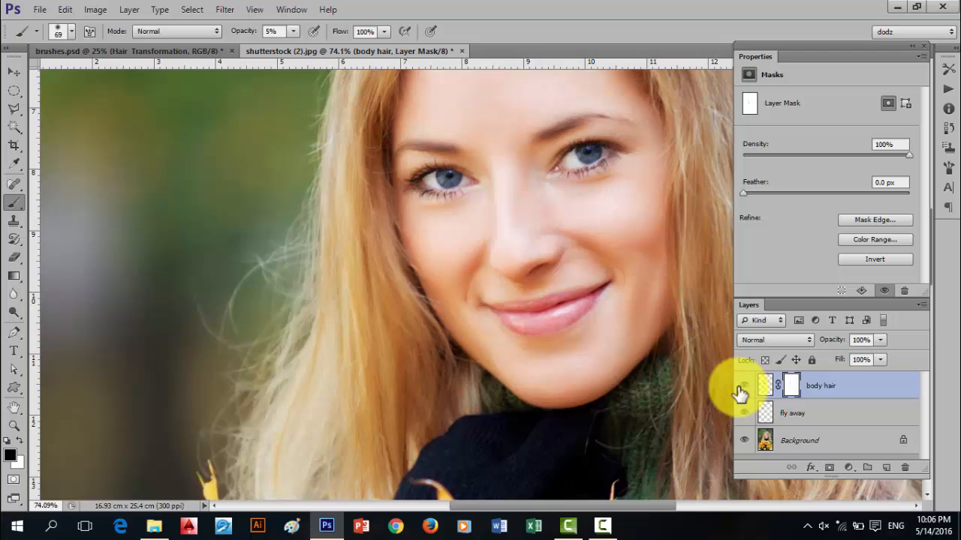
{"action": "left_click", "coordinate": [740, 389]}
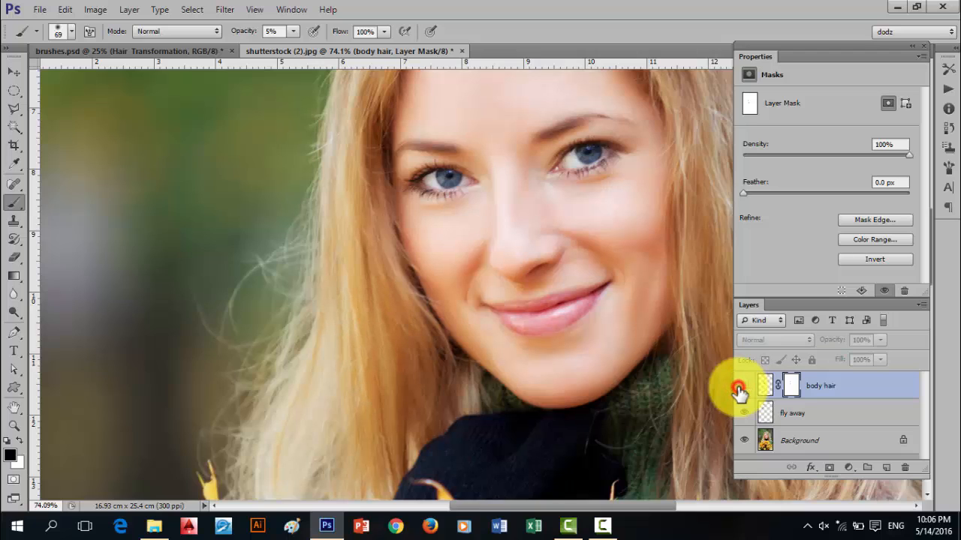
{"action": "left_click", "coordinate": [740, 389]}
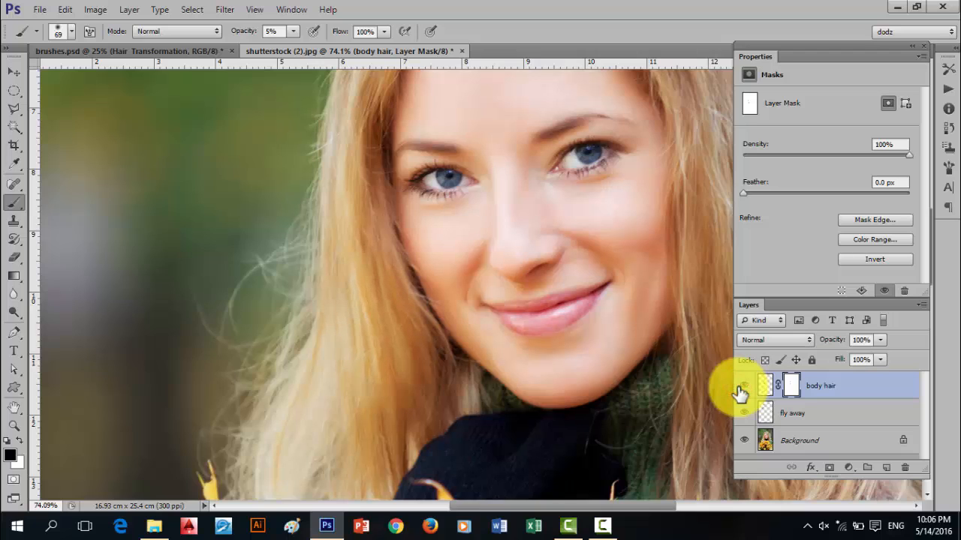
On the fly away layer, heal the stray hairs along the hair edge left of the eye with a 27 px content-aware Spot Healing Brush
{"action": "left_click", "coordinate": [820, 412]}
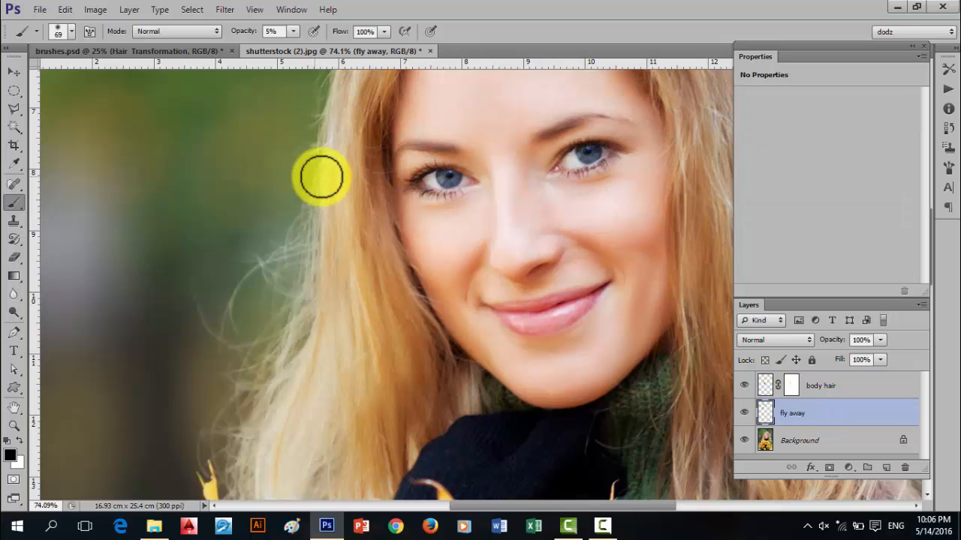
{"action": "left_click_drag", "start_coordinate": [291, 213], "coordinate": [270, 285]}
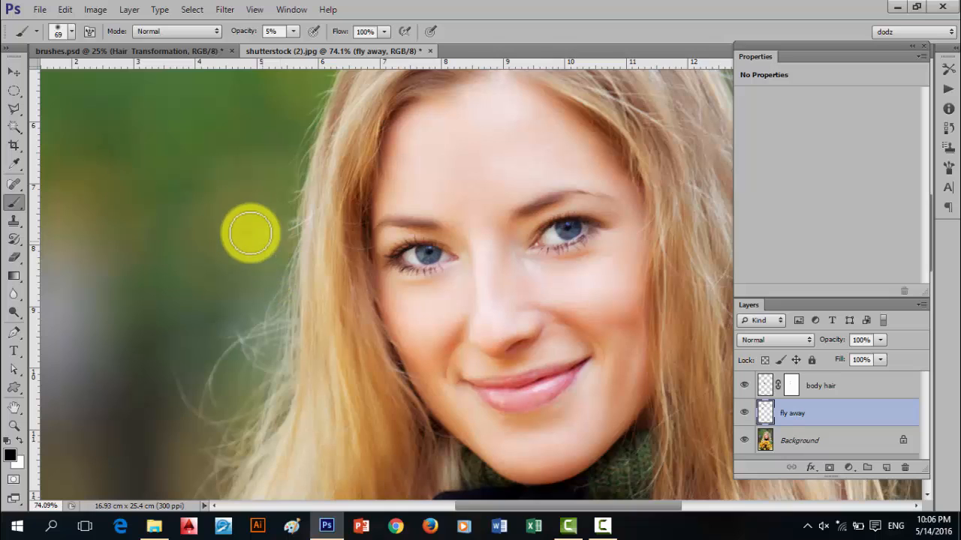
{"action": "left_click", "coordinate": [13, 184]}
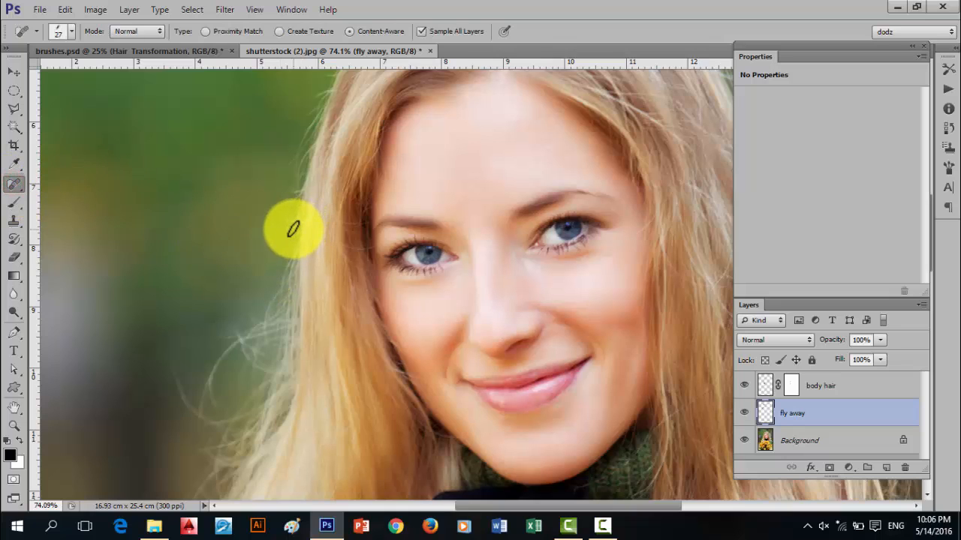
{"action": "mouse_move", "coordinate": [294, 228]}
{"action": "left_mouse_down"}
{"action": "mouse_move", "coordinate": [273, 229]}
{"action": "mouse_move", "coordinate": [275, 243]}
{"action": "left_mouse_up"}
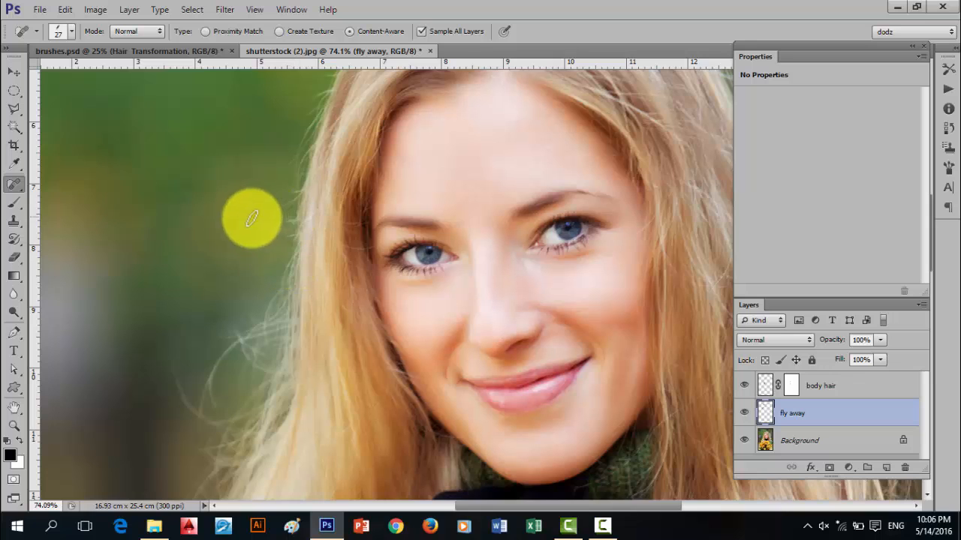
Add a layer mask to the fly away layer and paint the healed hair edge in black and white with a 40 px brush at 5% opacity
{"action": "left_click", "coordinate": [828, 469]}
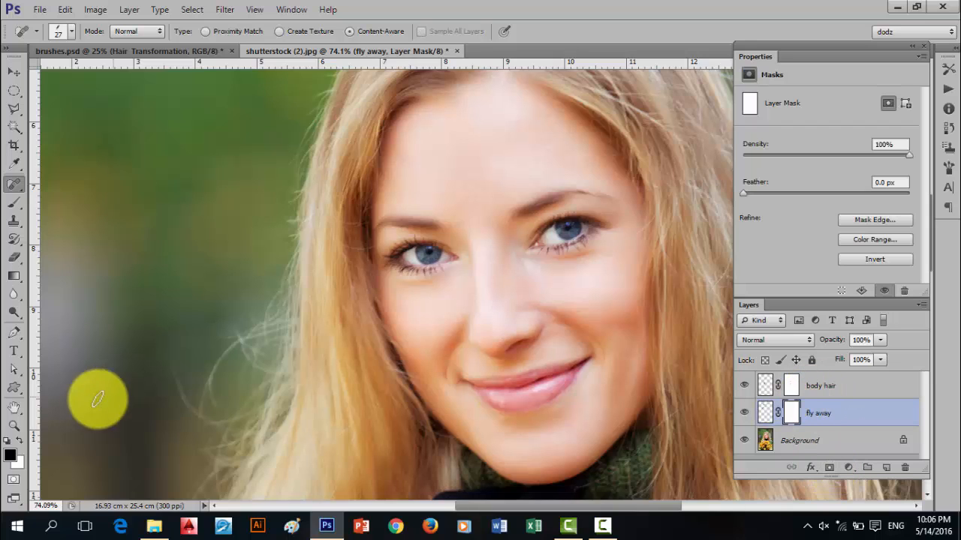
{"action": "left_click", "coordinate": [19, 204]}
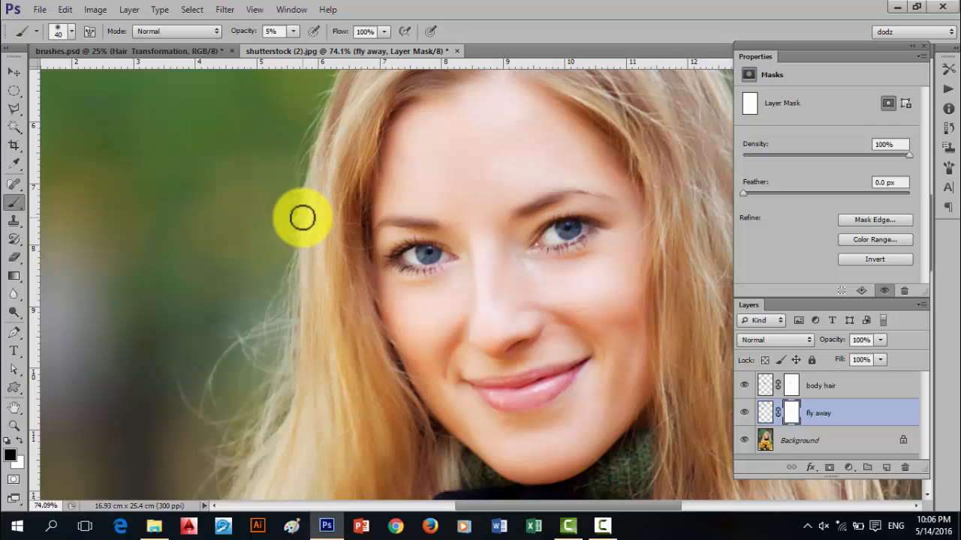
{"action": "mouse_move", "coordinate": [290, 219]}
{"action": "left_mouse_down"}
{"action": "mouse_move", "coordinate": [290, 246]}
{"action": "mouse_move", "coordinate": [301, 239]}
{"action": "mouse_move", "coordinate": [294, 252]}
{"action": "left_mouse_up"}
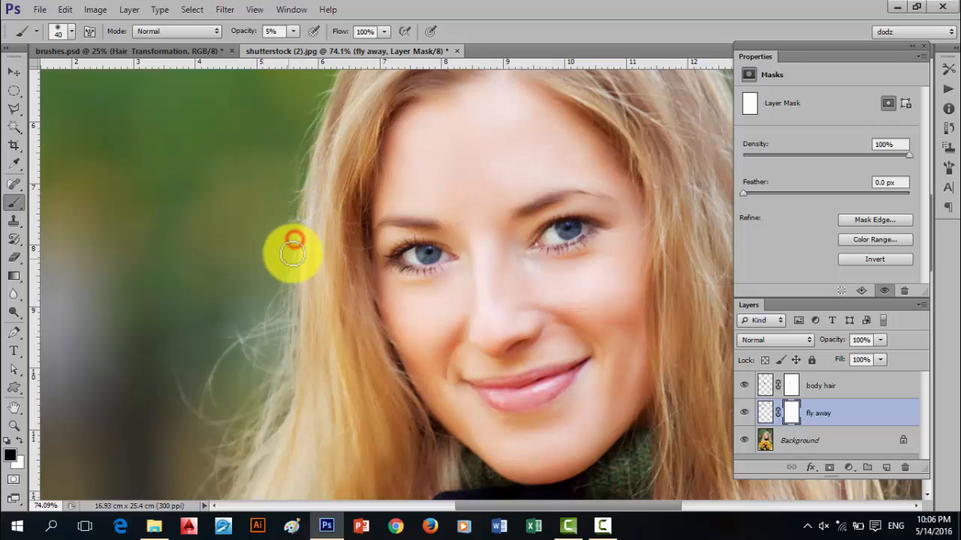
{"action": "left_click_drag", "start_coordinate": [298, 219], "coordinate": [292, 257]}
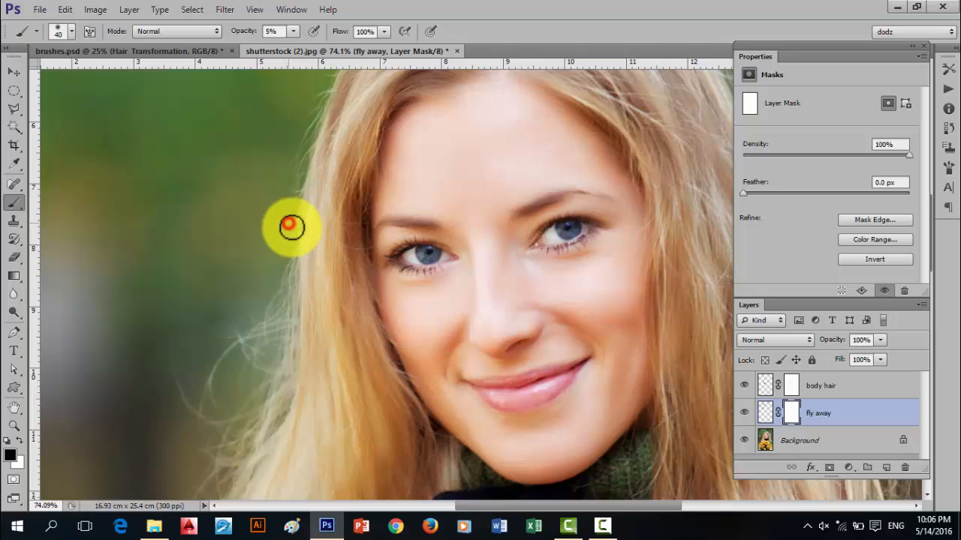
{"action": "mouse_move", "coordinate": [292, 227]}
{"action": "left_mouse_down"}
{"action": "mouse_move", "coordinate": [306, 259]}
{"action": "mouse_move", "coordinate": [300, 229]}
{"action": "left_mouse_up"}
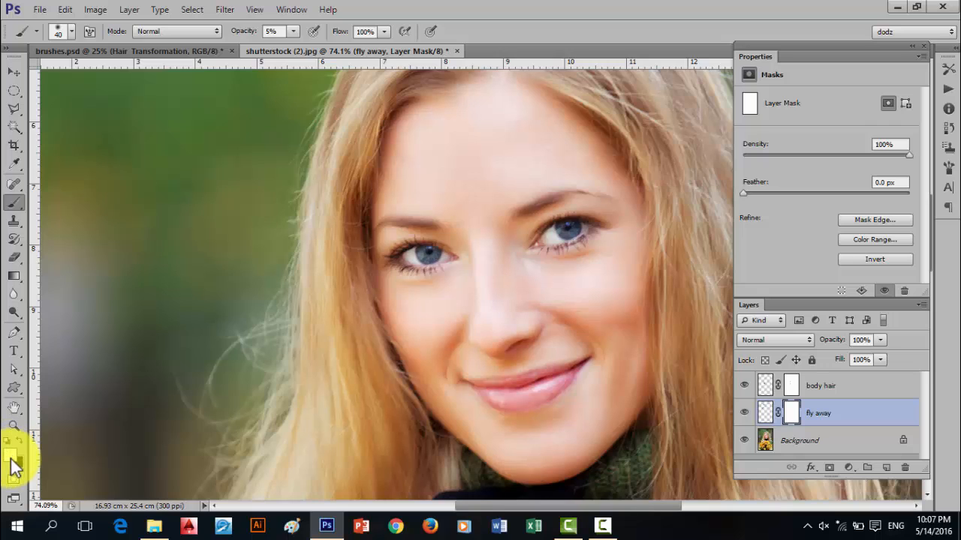
{"action": "mouse_move", "coordinate": [292, 225]}
{"action": "left_mouse_down"}
{"action": "mouse_move", "coordinate": [272, 297]}
{"action": "mouse_move", "coordinate": [319, 326]}
{"action": "mouse_move", "coordinate": [365, 299]}
{"action": "left_mouse_up"}
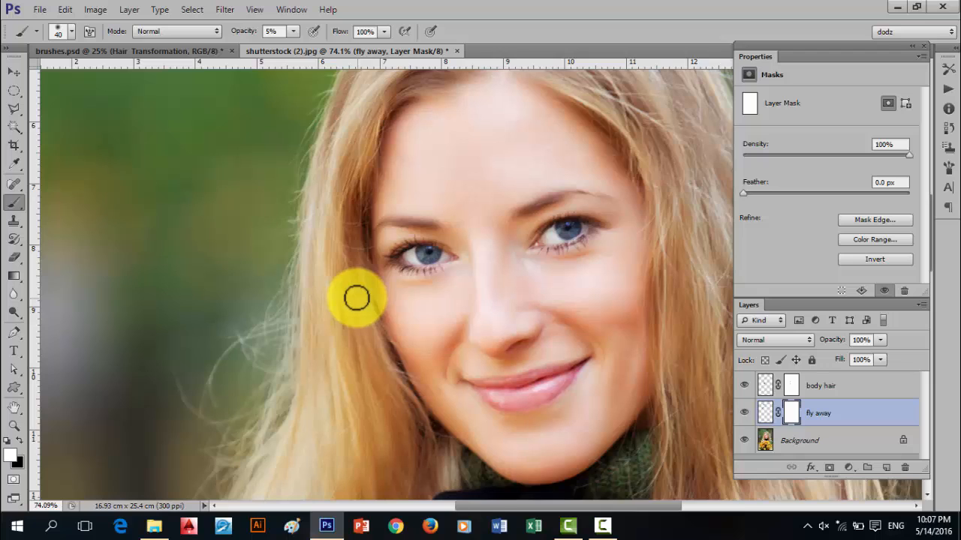
Select the body hair layer mask and review the blended hair across the whole portrait
{"action": "left_click", "coordinate": [793, 388]}
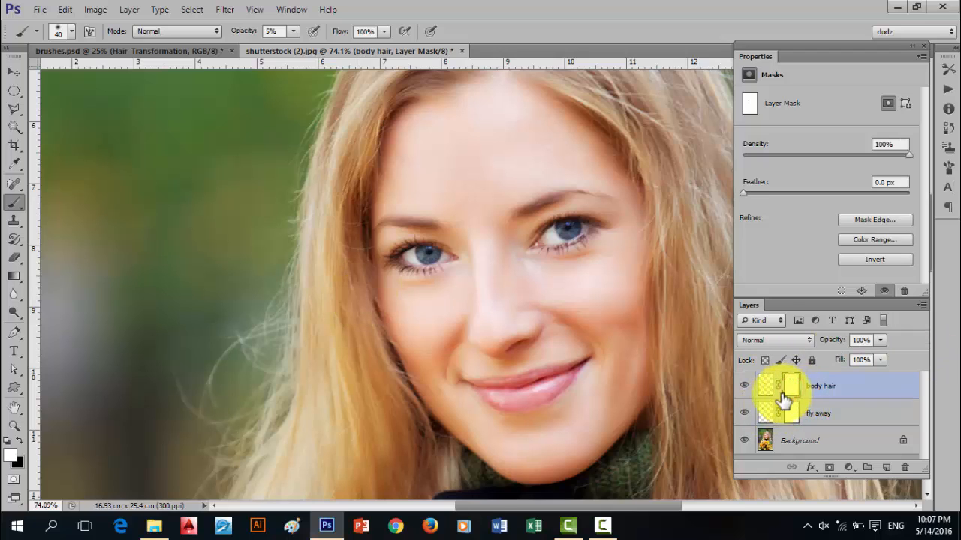
{"action": "scroll", "coordinate": [390, 274], "scroll_direction": "down", "scroll_amount": 2}
{"action": "scroll", "coordinate": [386, 281], "scroll_direction": "down", "scroll_amount": 2}
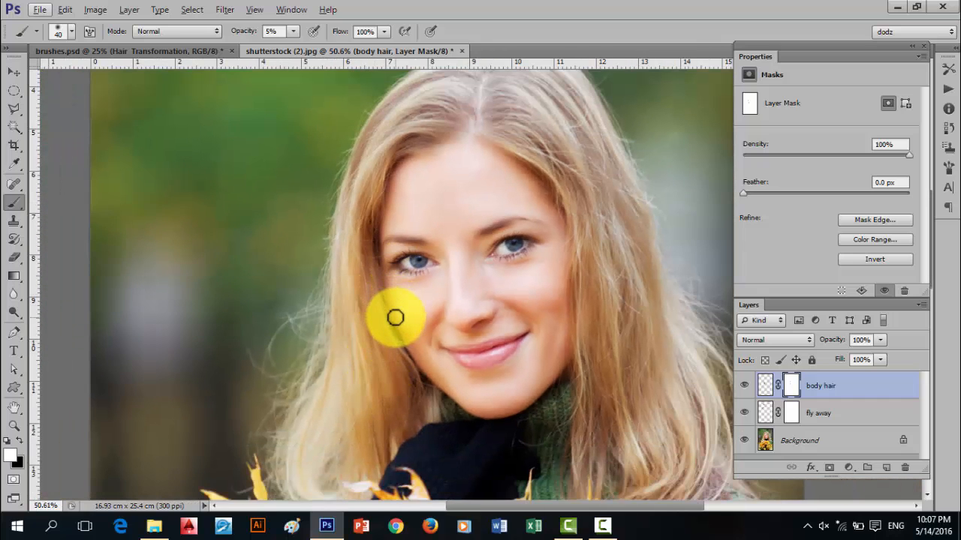
{"action": "scroll", "coordinate": [395, 317], "scroll_direction": "down", "scroll_amount": 1}
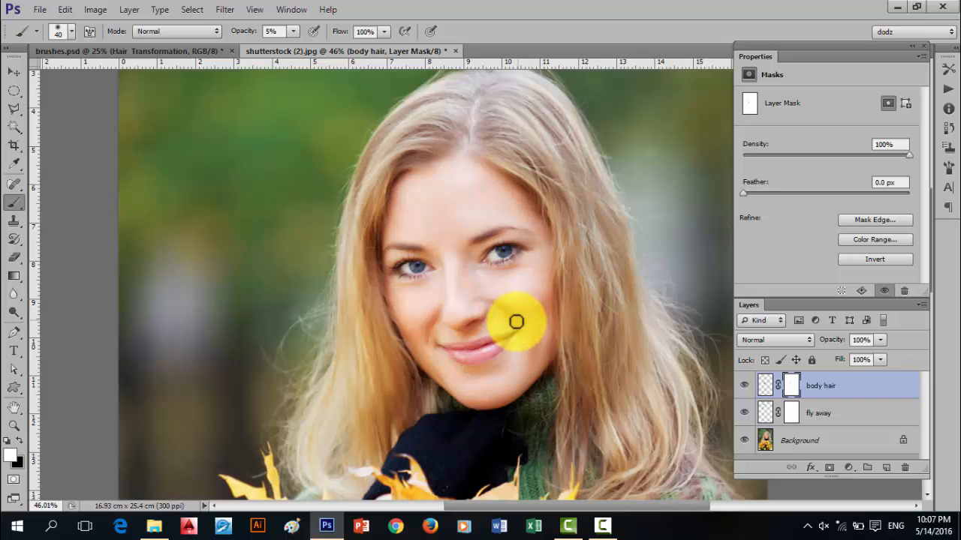
{"action": "scroll", "coordinate": [515, 322], "scroll_direction": "down", "scroll_amount": 1}
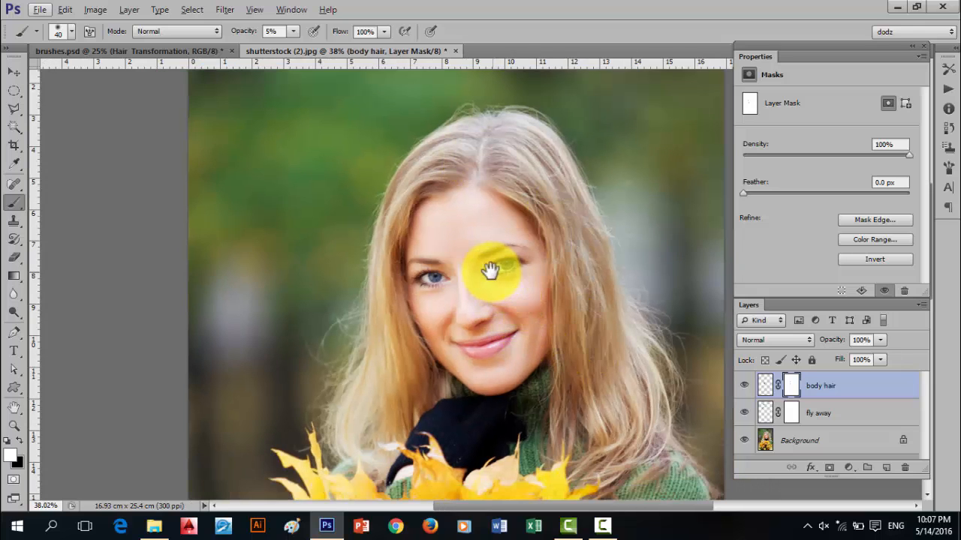
{"action": "left_click_drag", "start_coordinate": [485, 268], "coordinate": [451, 256]}
{"action": "scroll", "coordinate": [451, 268], "scroll_direction": "down", "scroll_amount": 1}
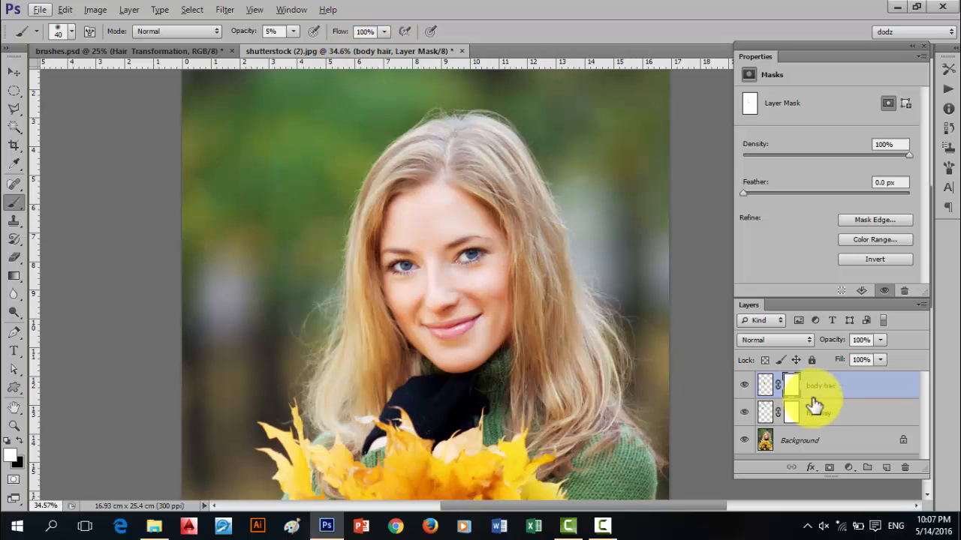
Select the Background layer, enter Quick Mask mode, and set up a 200 px brush at 100% opacity
{"action": "left_click", "coordinate": [822, 442]}
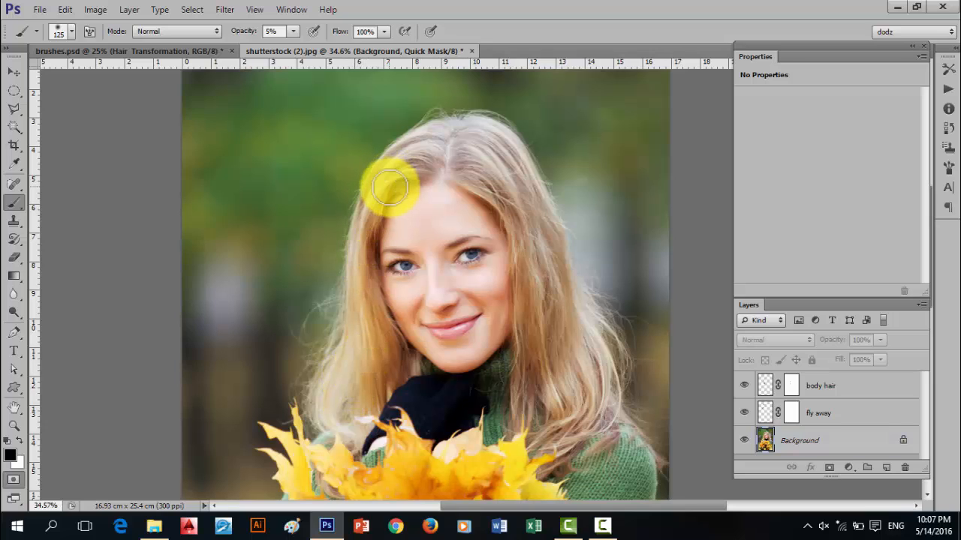
{"action": "key", "text": "bracketright"}
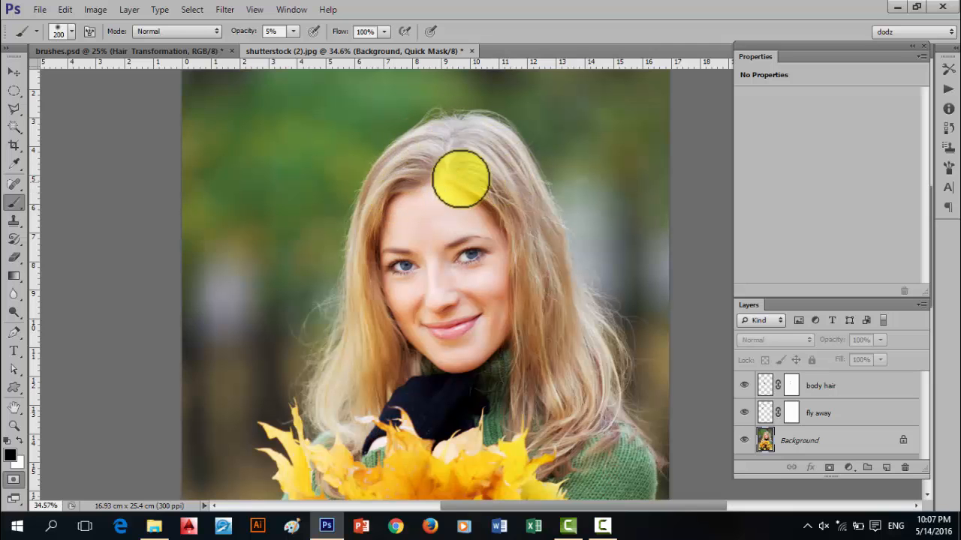
{"action": "scroll", "coordinate": [453, 155], "scroll_direction": "up", "scroll_amount": 1, "text": "alt"}
{"action": "scroll", "coordinate": [454, 154], "scroll_direction": "up", "scroll_amount": 4, "text": "alt"}
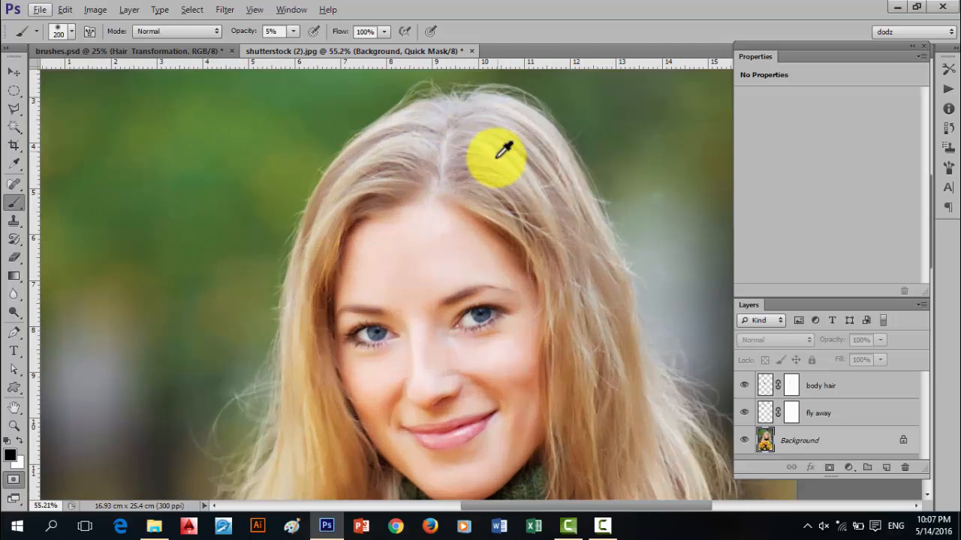
{"action": "scroll", "coordinate": [502, 152], "scroll_direction": "down", "scroll_amount": 1}
{"action": "left_click", "coordinate": [453, 154]}
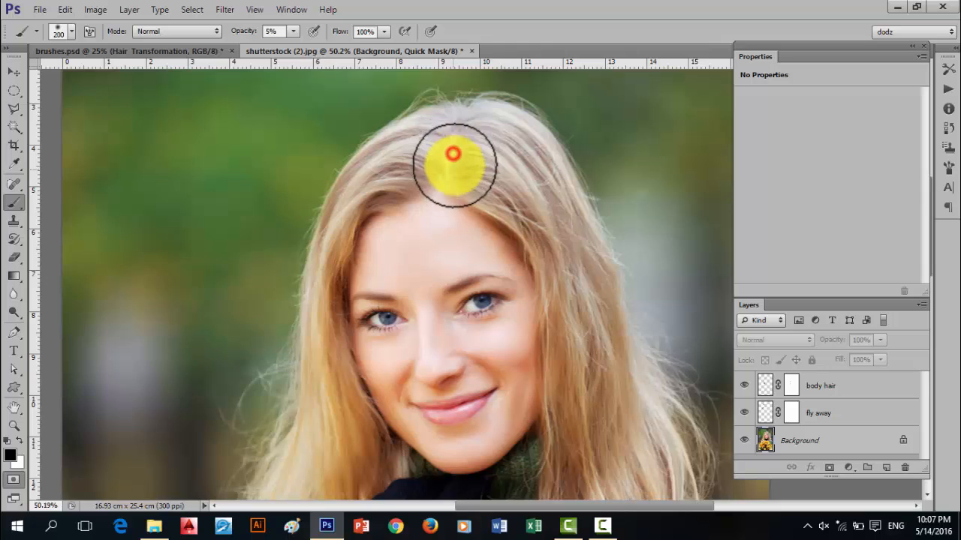
{"action": "left_click_drag", "start_coordinate": [241, 28], "coordinate": [347, 28]}
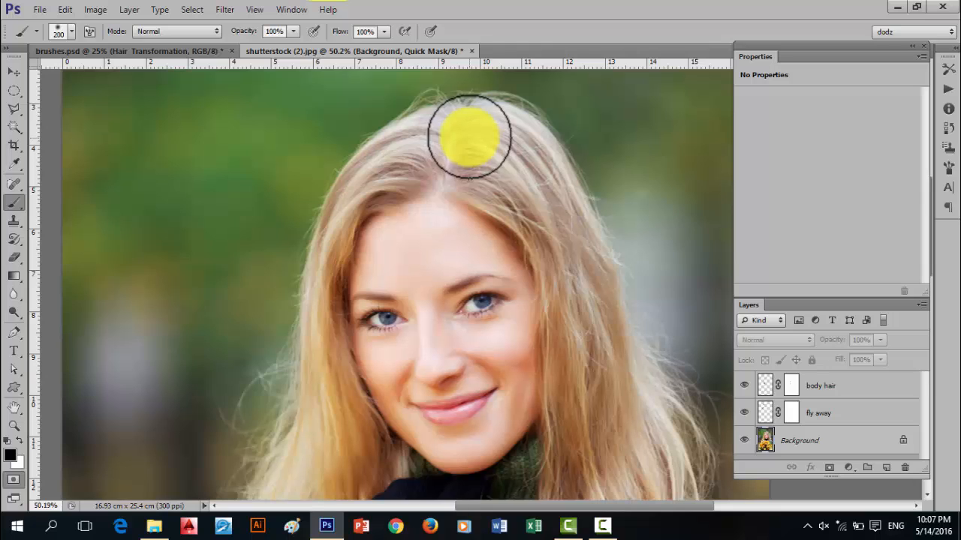
Paint the quick mask over the hair parting, the crown and the hair above the right temple
{"action": "mouse_move", "coordinate": [470, 137]}
{"action": "left_mouse_down"}
{"action": "mouse_move", "coordinate": [455, 166]}
{"action": "mouse_move", "coordinate": [451, 137]}
{"action": "left_mouse_up"}
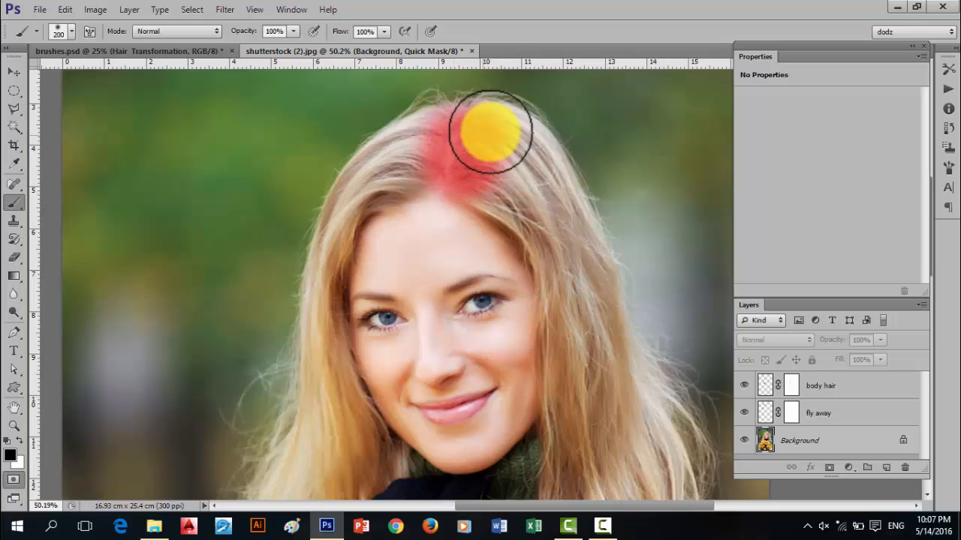
{"action": "mouse_move", "coordinate": [466, 132]}
{"action": "left_mouse_down"}
{"action": "mouse_move", "coordinate": [435, 151]}
{"action": "mouse_move", "coordinate": [434, 129]}
{"action": "mouse_move", "coordinate": [429, 152]}
{"action": "mouse_move", "coordinate": [458, 150]}
{"action": "mouse_move", "coordinate": [466, 176]}
{"action": "mouse_move", "coordinate": [501, 198]}
{"action": "mouse_move", "coordinate": [504, 142]}
{"action": "mouse_move", "coordinate": [530, 169]}
{"action": "mouse_move", "coordinate": [517, 143]}
{"action": "mouse_move", "coordinate": [550, 249]}
{"action": "mouse_move", "coordinate": [544, 212]}
{"action": "mouse_move", "coordinate": [568, 231]}
{"action": "mouse_move", "coordinate": [516, 162]}
{"action": "mouse_move", "coordinate": [513, 204]}
{"action": "mouse_move", "coordinate": [468, 167]}
{"action": "mouse_move", "coordinate": [398, 154]}
{"action": "mouse_move", "coordinate": [505, 146]}
{"action": "mouse_move", "coordinate": [500, 138]}
{"action": "mouse_move", "coordinate": [527, 210]}
{"action": "mouse_move", "coordinate": [523, 190]}
{"action": "mouse_move", "coordinate": [533, 187]}
{"action": "mouse_move", "coordinate": [472, 170]}
{"action": "left_mouse_up"}
{"action": "key", "text": "space"}
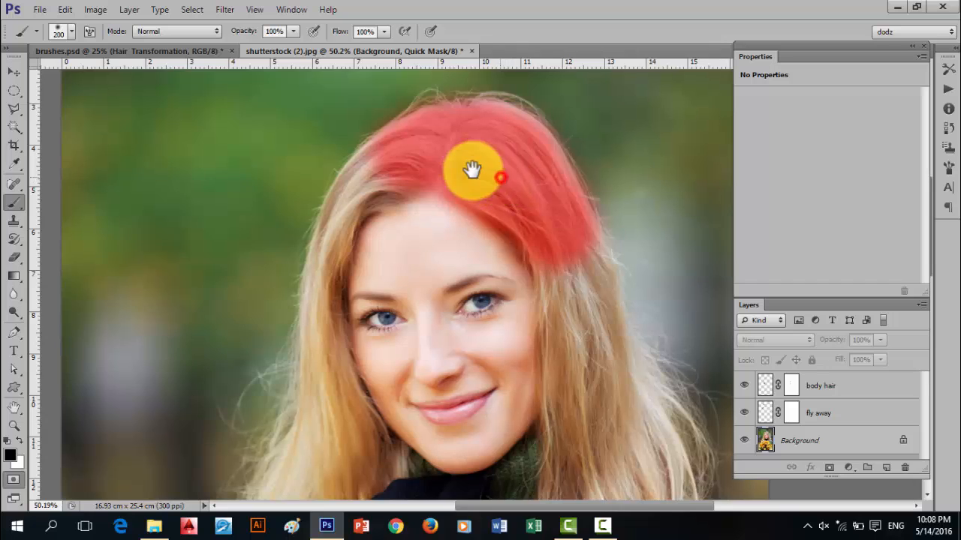
{"action": "mouse_move", "coordinate": [481, 202]}
{"action": "left_mouse_down"}
{"action": "mouse_move", "coordinate": [527, 256]}
{"action": "mouse_move", "coordinate": [523, 208]}
{"action": "left_mouse_up"}
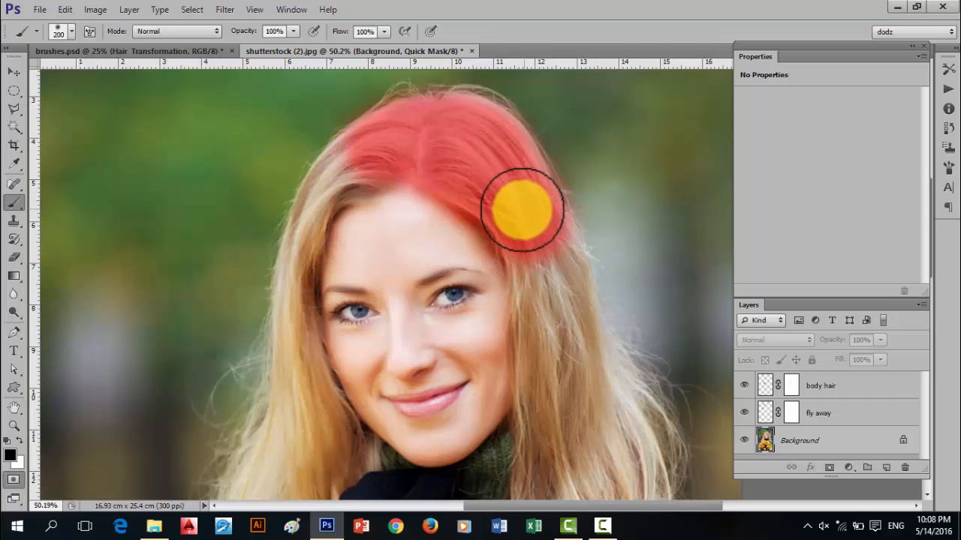
Leave Quick Mask mode, try a black brush stroke directly on the crown hair, and undo it
{"action": "left_click", "coordinate": [14, 480]}
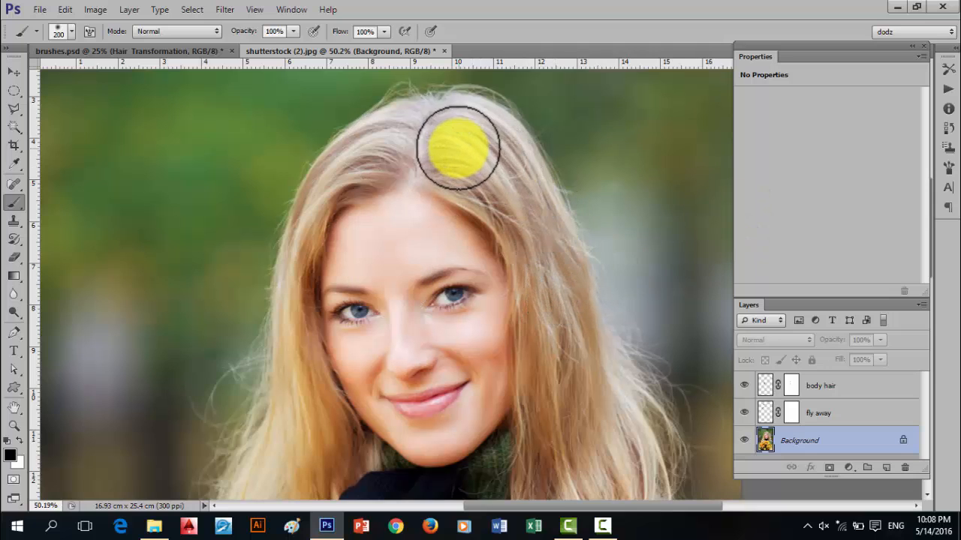
{"action": "mouse_move", "coordinate": [449, 144]}
{"action": "left_mouse_down"}
{"action": "mouse_move", "coordinate": [476, 143]}
{"action": "mouse_move", "coordinate": [538, 244]}
{"action": "left_mouse_up"}
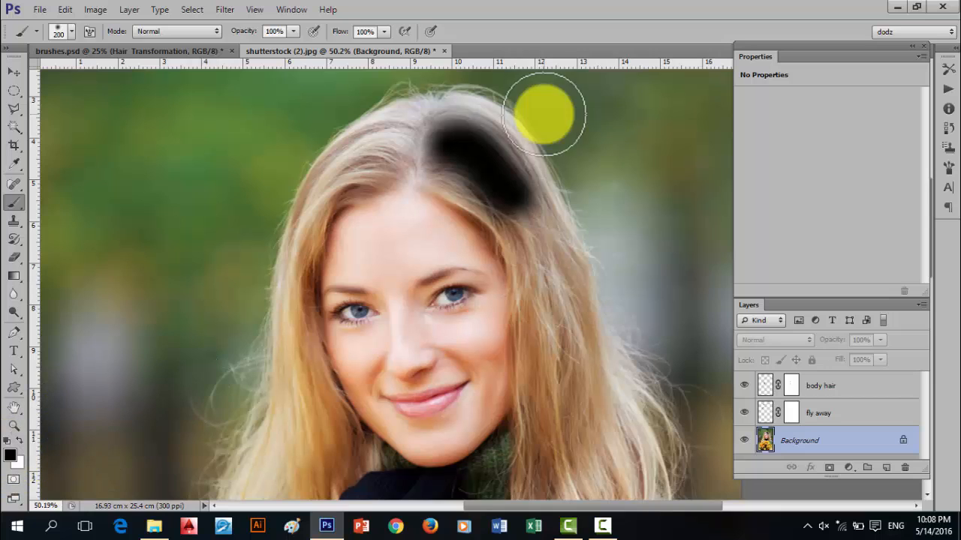
{"action": "key", "text": "ctrl+z"}
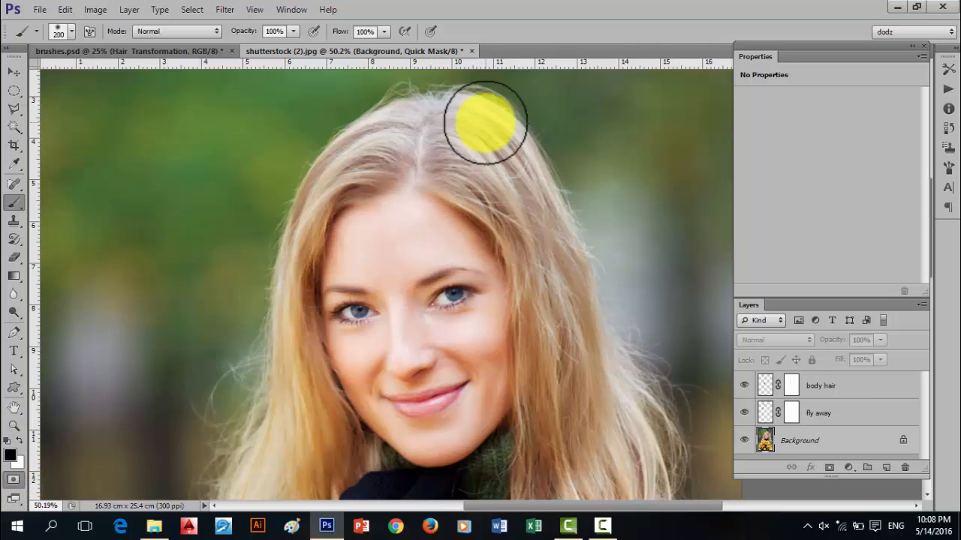
Paint the hair parting in Quick Mask mode with a 125 px brush, then check the Quick Mask options without changing them
{"action": "scroll", "coordinate": [487, 120], "scroll_direction": "up", "scroll_amount": 1}
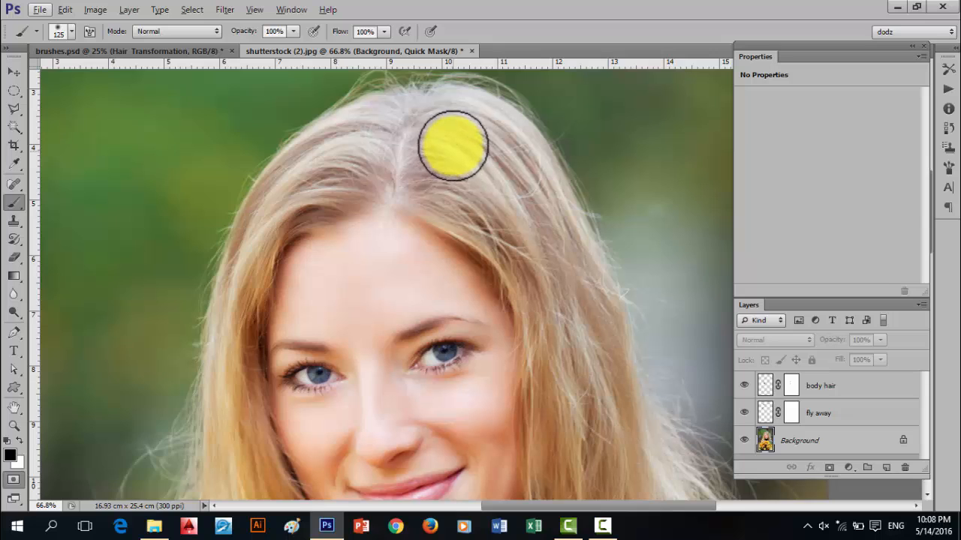
{"action": "mouse_move", "coordinate": [453, 146]}
{"action": "left_mouse_down"}
{"action": "mouse_move", "coordinate": [404, 181]}
{"action": "mouse_move", "coordinate": [425, 118]}
{"action": "left_mouse_up"}
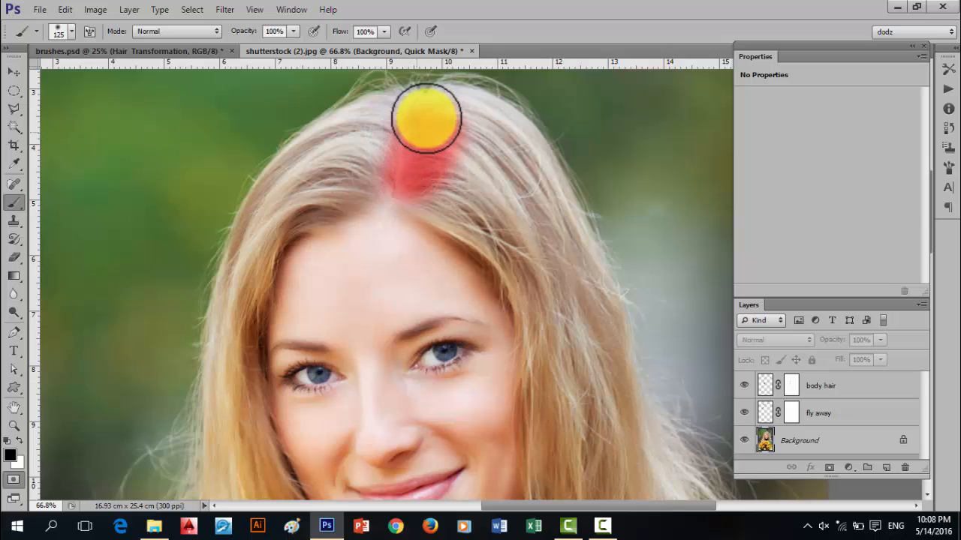
{"action": "left_click", "coordinate": [18, 478]}
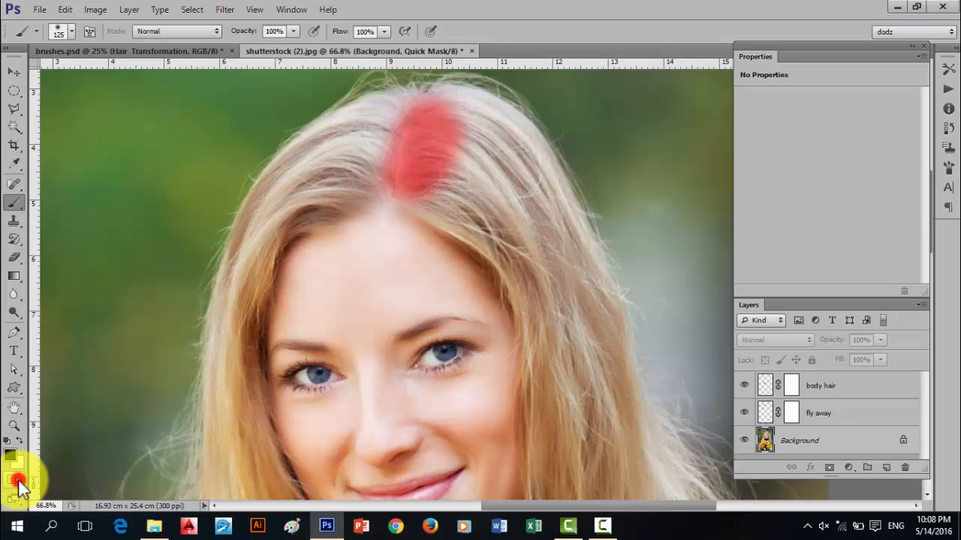
{"action": "left_click", "coordinate": [18, 478]}
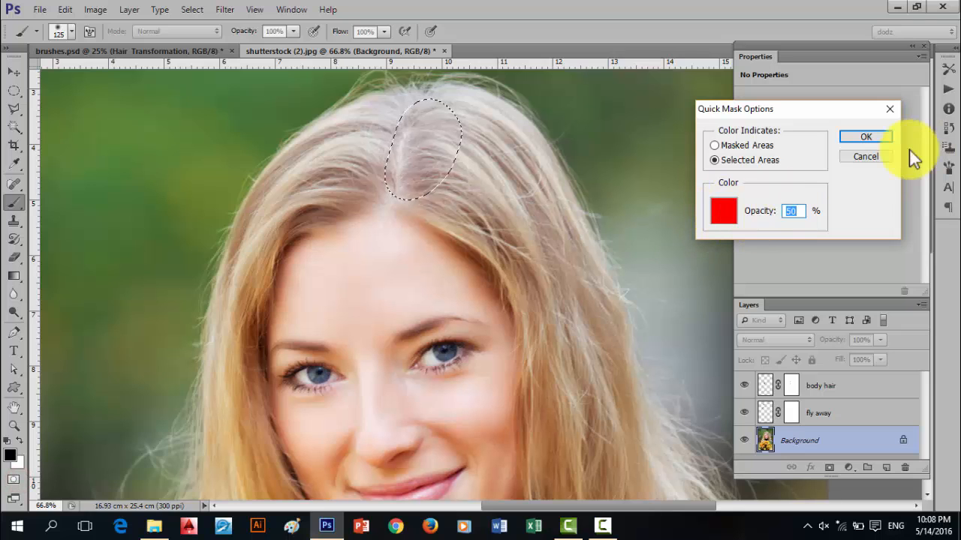
{"action": "left_click", "coordinate": [866, 161]}
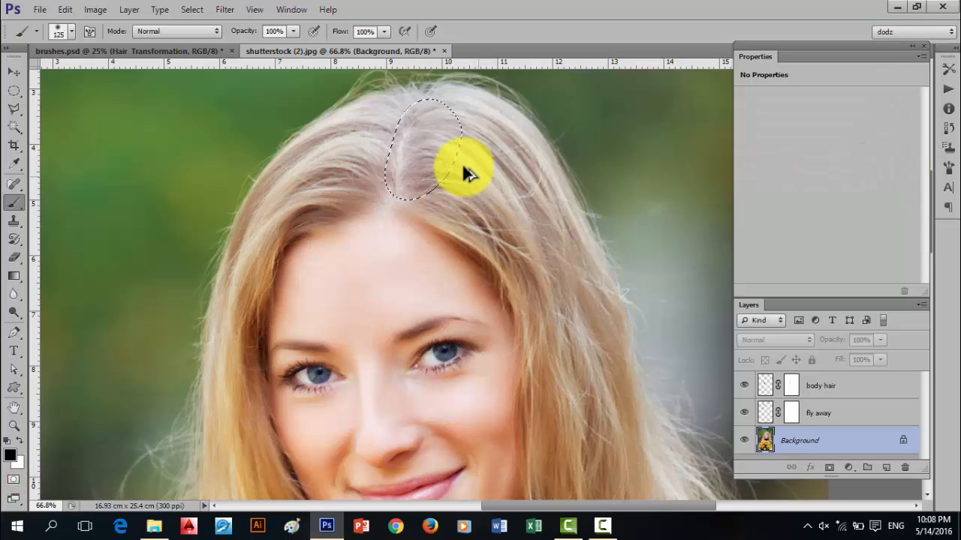
Return to Quick Mask mode and paint over the crown and the long hair to the right of the face
{"action": "key", "text": "q"}
{"action": "mouse_move", "coordinate": [453, 154]}
{"action": "left_mouse_down"}
{"action": "mouse_move", "coordinate": [438, 179]}
{"action": "mouse_move", "coordinate": [452, 114]}
{"action": "mouse_move", "coordinate": [465, 185]}
{"action": "mouse_move", "coordinate": [447, 204]}
{"action": "mouse_move", "coordinate": [498, 232]}
{"action": "mouse_move", "coordinate": [474, 219]}
{"action": "mouse_move", "coordinate": [482, 150]}
{"action": "mouse_move", "coordinate": [525, 201]}
{"action": "mouse_move", "coordinate": [485, 120]}
{"action": "mouse_move", "coordinate": [523, 163]}
{"action": "mouse_move", "coordinate": [548, 277]}
{"action": "mouse_move", "coordinate": [495, 198]}
{"action": "mouse_move", "coordinate": [536, 310]}
{"action": "mouse_move", "coordinate": [450, 208]}
{"action": "left_mouse_up"}
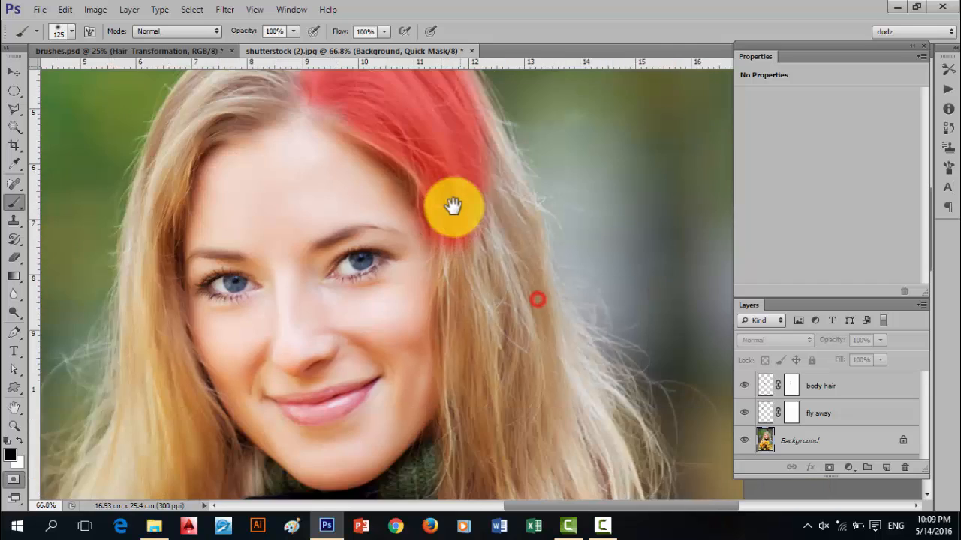
{"action": "mouse_move", "coordinate": [440, 143]}
{"action": "left_mouse_down"}
{"action": "mouse_move", "coordinate": [470, 310]}
{"action": "mouse_move", "coordinate": [467, 176]}
{"action": "mouse_move", "coordinate": [476, 159]}
{"action": "mouse_move", "coordinate": [459, 308]}
{"action": "mouse_move", "coordinate": [436, 254]}
{"action": "mouse_move", "coordinate": [436, 263]}
{"action": "mouse_move", "coordinate": [458, 373]}
{"action": "mouse_move", "coordinate": [517, 331]}
{"action": "mouse_move", "coordinate": [517, 349]}
{"action": "mouse_move", "coordinate": [459, 115]}
{"action": "mouse_move", "coordinate": [440, 185]}
{"action": "left_mouse_up"}
{"action": "mouse_move", "coordinate": [479, 300]}
{"action": "left_mouse_down"}
{"action": "mouse_move", "coordinate": [457, 247]}
{"action": "mouse_move", "coordinate": [413, 214]}
{"action": "left_mouse_up"}
{"action": "mouse_move", "coordinate": [390, 159]}
{"action": "left_mouse_down"}
{"action": "mouse_move", "coordinate": [402, 276]}
{"action": "mouse_move", "coordinate": [422, 241]}
{"action": "mouse_move", "coordinate": [493, 286]}
{"action": "mouse_move", "coordinate": [451, 310]}
{"action": "mouse_move", "coordinate": [462, 317]}
{"action": "mouse_move", "coordinate": [427, 320]}
{"action": "mouse_move", "coordinate": [400, 375]}
{"action": "mouse_move", "coordinate": [444, 321]}
{"action": "mouse_move", "coordinate": [473, 310]}
{"action": "mouse_move", "coordinate": [489, 246]}
{"action": "mouse_move", "coordinate": [473, 199]}
{"action": "left_mouse_up"}
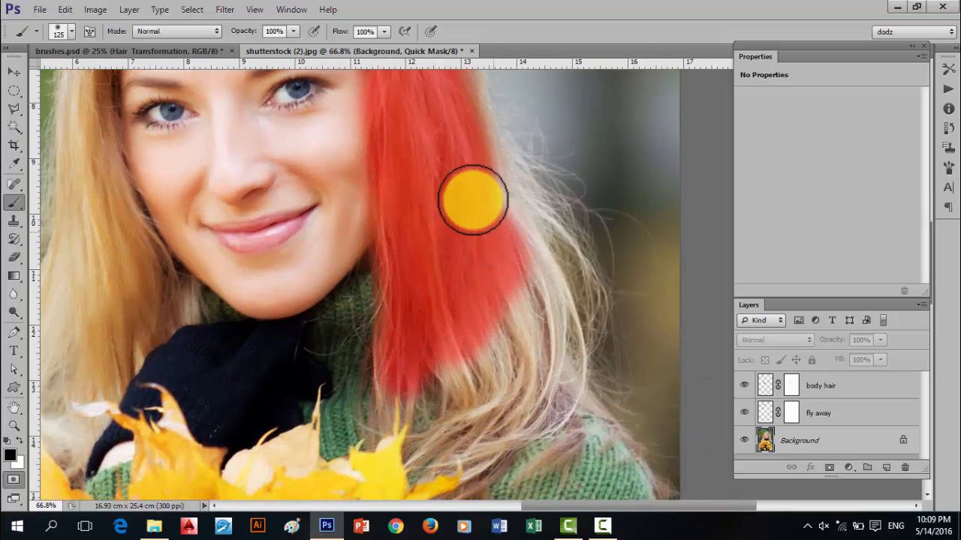
{"action": "mouse_move", "coordinate": [416, 157]}
{"action": "left_mouse_down"}
{"action": "mouse_move", "coordinate": [442, 261]}
{"action": "mouse_move", "coordinate": [585, 451]}
{"action": "mouse_move", "coordinate": [528, 351]}
{"action": "mouse_move", "coordinate": [467, 141]}
{"action": "mouse_move", "coordinate": [428, 141]}
{"action": "mouse_move", "coordinate": [521, 253]}
{"action": "left_mouse_up"}
Extend the quick mask over the forehead hairline and the upper hair on the left side of the head
{"action": "mouse_move", "coordinate": [432, 180]}
{"action": "left_mouse_down"}
{"action": "mouse_move", "coordinate": [359, 222]}
{"action": "mouse_move", "coordinate": [365, 175]}
{"action": "mouse_move", "coordinate": [357, 212]}
{"action": "mouse_move", "coordinate": [367, 236]}
{"action": "mouse_move", "coordinate": [314, 262]}
{"action": "mouse_move", "coordinate": [341, 252]}
{"action": "mouse_move", "coordinate": [350, 183]}
{"action": "mouse_move", "coordinate": [317, 255]}
{"action": "mouse_move", "coordinate": [428, 289]}
{"action": "mouse_move", "coordinate": [315, 301]}
{"action": "mouse_move", "coordinate": [288, 315]}
{"action": "mouse_move", "coordinate": [445, 321]}
{"action": "mouse_move", "coordinate": [333, 308]}
{"action": "mouse_move", "coordinate": [322, 219]}
{"action": "mouse_move", "coordinate": [286, 231]}
{"action": "mouse_move", "coordinate": [293, 261]}
{"action": "mouse_move", "coordinate": [223, 365]}
{"action": "mouse_move", "coordinate": [254, 371]}
{"action": "left_mouse_up"}
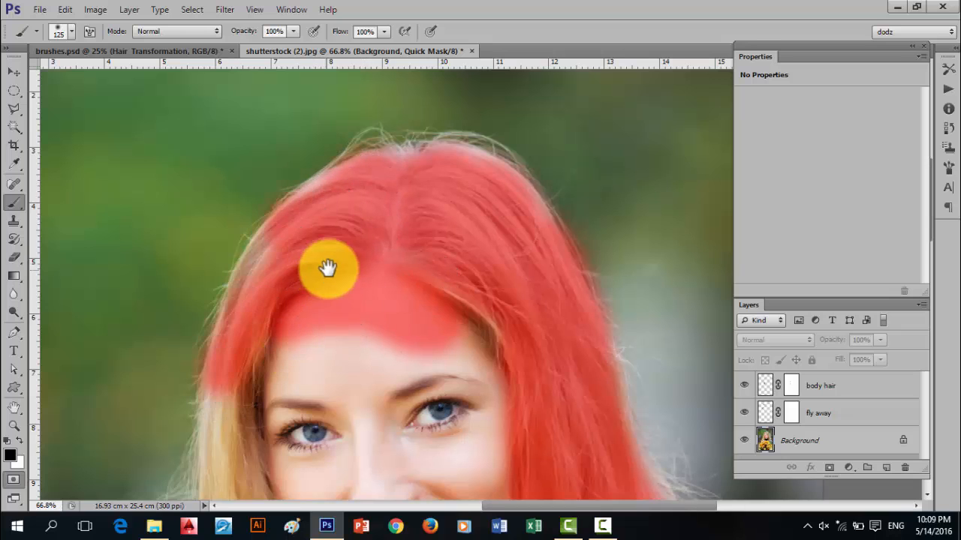
{"action": "left_click_drag", "start_coordinate": [326, 269], "coordinate": [361, 211]}
{"action": "mouse_move", "coordinate": [328, 166]}
{"action": "left_mouse_down"}
{"action": "mouse_move", "coordinate": [284, 234]}
{"action": "mouse_move", "coordinate": [277, 328]}
{"action": "left_mouse_up"}
{"action": "left_click_drag", "start_coordinate": [340, 234], "coordinate": [385, 128]}
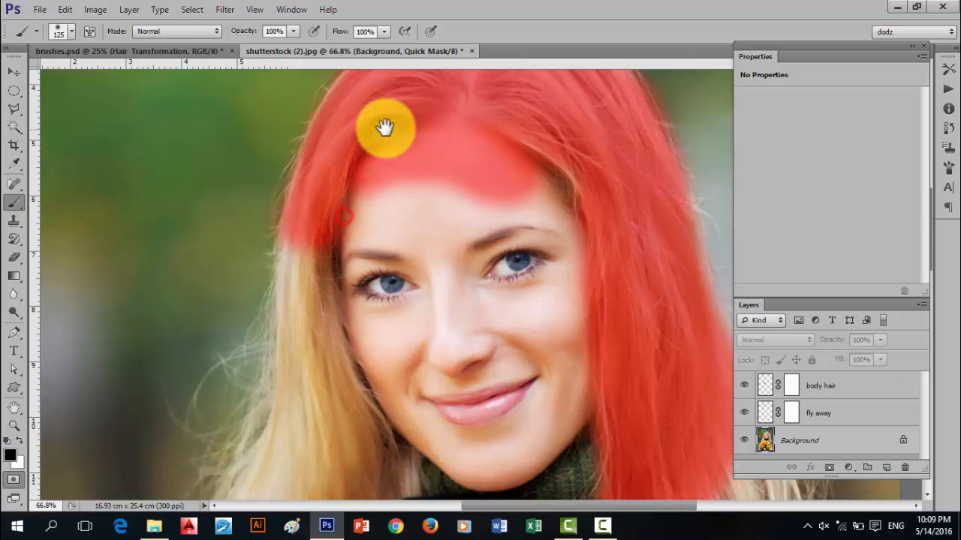
Paint the quick mask down the long hair left of the face to below chin level
{"action": "mouse_move", "coordinate": [317, 231]}
{"action": "left_mouse_down"}
{"action": "mouse_move", "coordinate": [296, 357]}
{"action": "mouse_move", "coordinate": [291, 150]}
{"action": "mouse_move", "coordinate": [292, 240]}
{"action": "mouse_move", "coordinate": [312, 252]}
{"action": "mouse_move", "coordinate": [331, 321]}
{"action": "mouse_move", "coordinate": [340, 248]}
{"action": "mouse_move", "coordinate": [351, 387]}
{"action": "mouse_move", "coordinate": [316, 280]}
{"action": "left_mouse_up"}
{"action": "mouse_move", "coordinate": [320, 232]}
{"action": "left_mouse_down"}
{"action": "mouse_move", "coordinate": [328, 186]}
{"action": "mouse_move", "coordinate": [354, 365]}
{"action": "mouse_move", "coordinate": [322, 358]}
{"action": "mouse_move", "coordinate": [282, 408]}
{"action": "mouse_move", "coordinate": [275, 398]}
{"action": "left_mouse_up"}
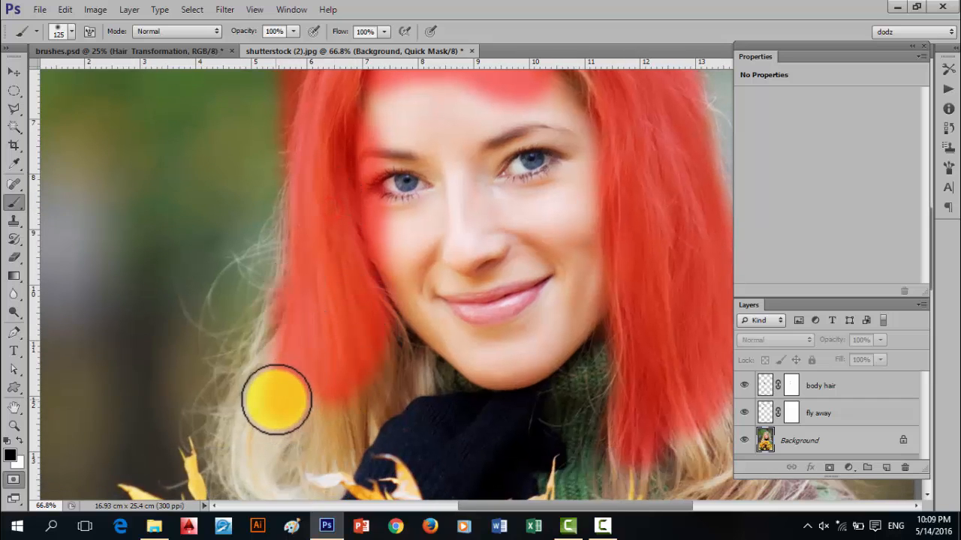
{"action": "left_click_drag", "start_coordinate": [343, 367], "coordinate": [337, 343]}
{"action": "mouse_move", "coordinate": [294, 299]}
{"action": "left_mouse_down"}
{"action": "mouse_move", "coordinate": [277, 324]}
{"action": "mouse_move", "coordinate": [295, 395]}
{"action": "mouse_move", "coordinate": [337, 337]}
{"action": "mouse_move", "coordinate": [361, 335]}
{"action": "mouse_move", "coordinate": [328, 309]}
{"action": "left_mouse_up"}
{"action": "left_click_drag", "start_coordinate": [313, 349], "coordinate": [299, 366]}
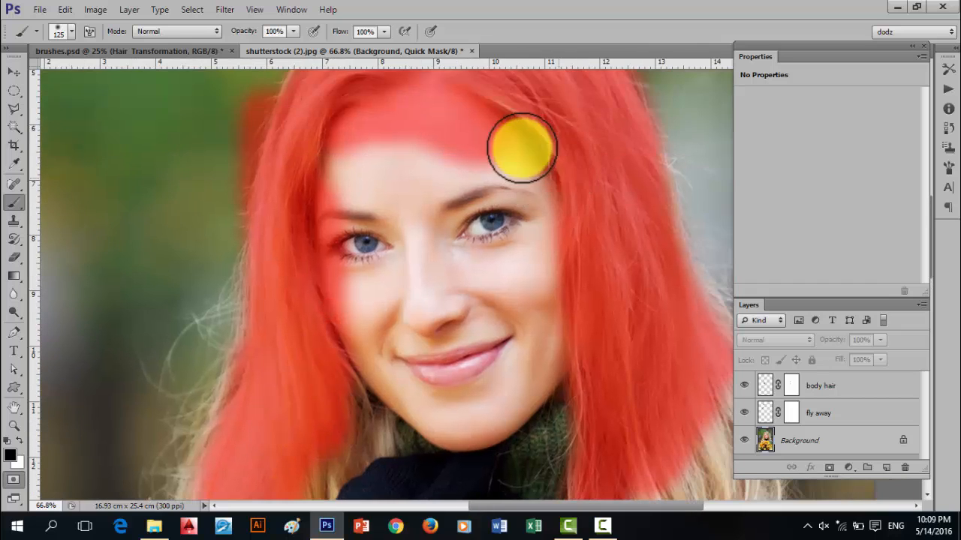
Fill in the unmasked hair at the right temple and along the crown's edges in the quick mask
{"action": "left_click_drag", "start_coordinate": [575, 163], "coordinate": [557, 329]}
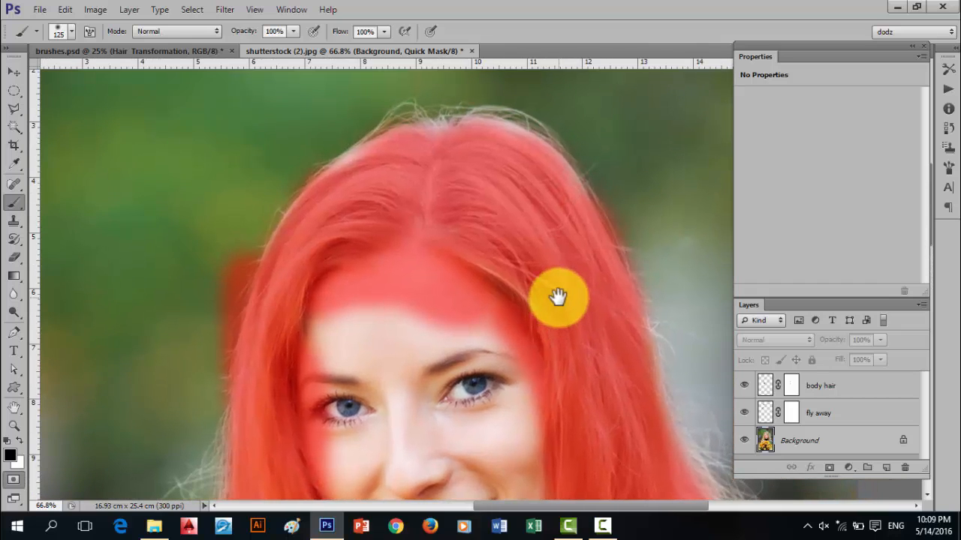
{"action": "mouse_move", "coordinate": [500, 159]}
{"action": "left_mouse_down"}
{"action": "mouse_move", "coordinate": [390, 181]}
{"action": "mouse_move", "coordinate": [352, 167]}
{"action": "mouse_move", "coordinate": [406, 160]}
{"action": "mouse_move", "coordinate": [491, 176]}
{"action": "mouse_move", "coordinate": [484, 144]}
{"action": "mouse_move", "coordinate": [618, 232]}
{"action": "mouse_move", "coordinate": [561, 241]}
{"action": "mouse_move", "coordinate": [542, 205]}
{"action": "mouse_move", "coordinate": [566, 244]}
{"action": "left_mouse_up"}
{"action": "scroll", "coordinate": [519, 247], "scroll_direction": "down", "scroll_amount": 1}
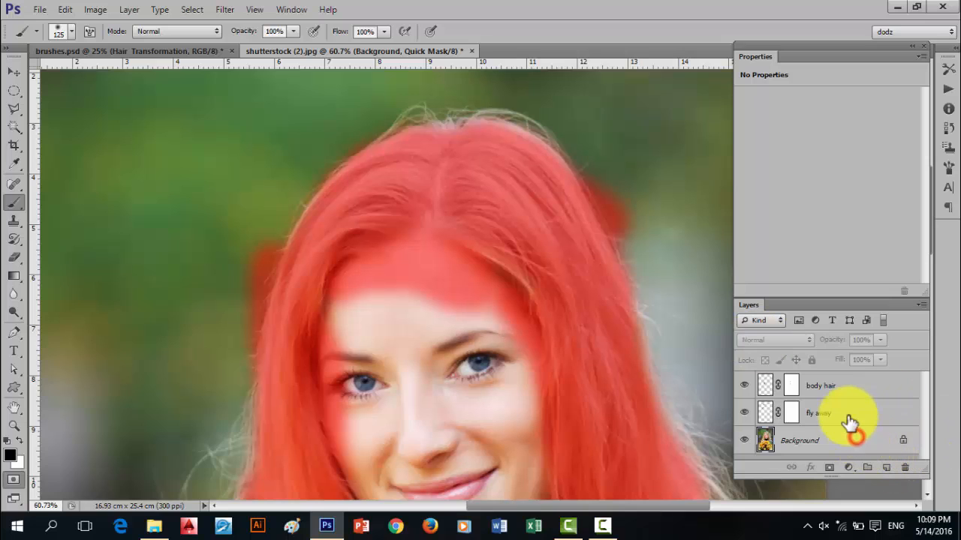
Add a Curves adjustment layer directly above the Background and rename it "hair color"
{"action": "left_click", "coordinate": [849, 467]}
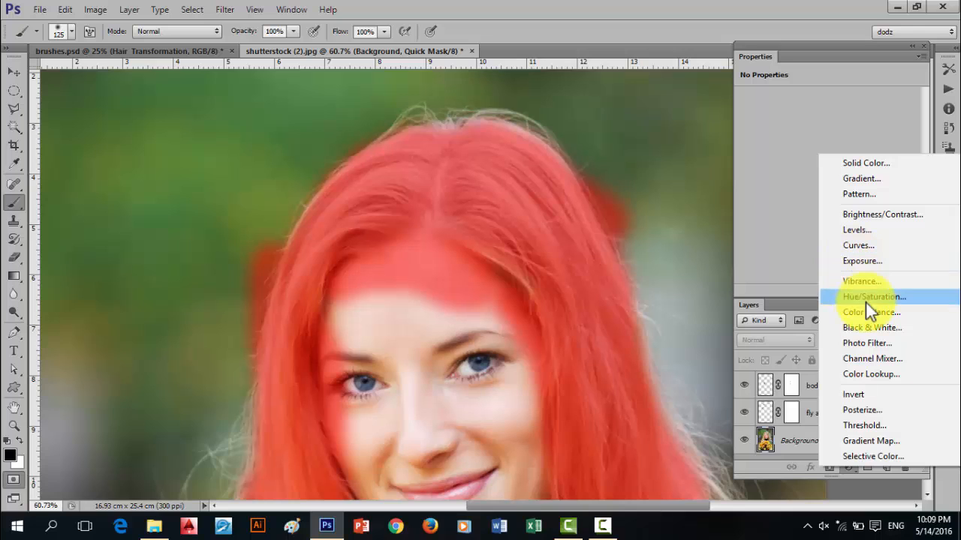
{"action": "left_click", "coordinate": [863, 246]}
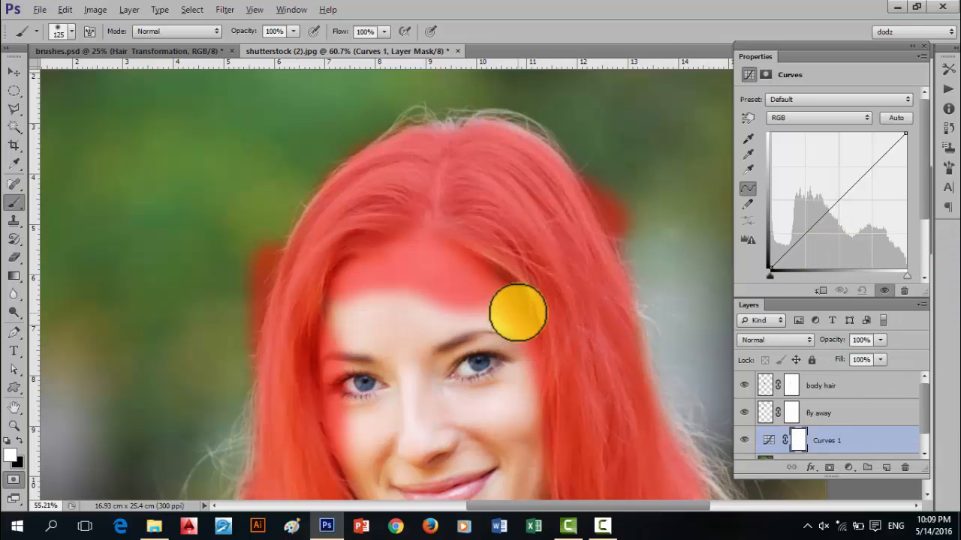
{"action": "scroll", "coordinate": [525, 304], "scroll_direction": "down", "scroll_amount": 2}
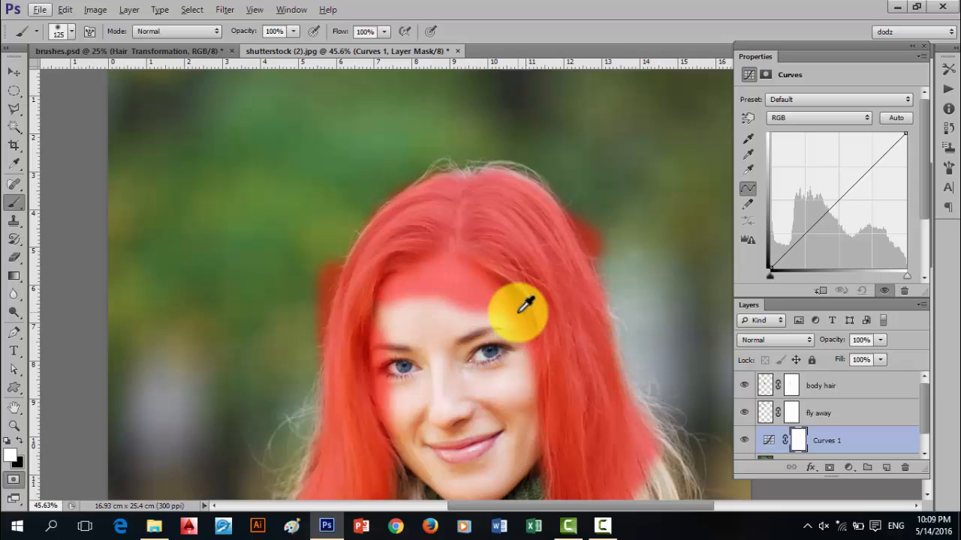
{"action": "left_click", "coordinate": [925, 430]}
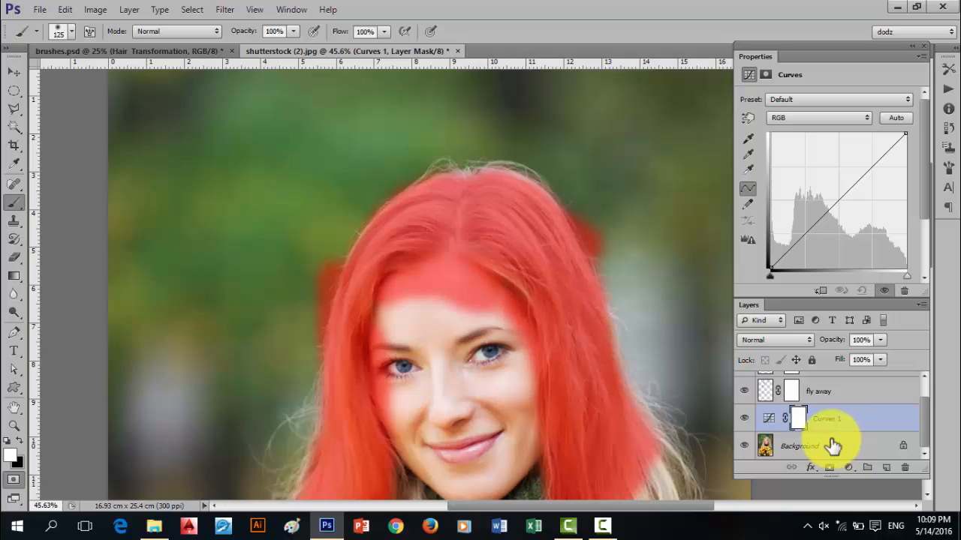
{"action": "scroll", "coordinate": [809, 437], "scroll_direction": "up", "scroll_amount": 1}
{"action": "scroll", "coordinate": [809, 438], "scroll_direction": "down", "scroll_amount": 1}
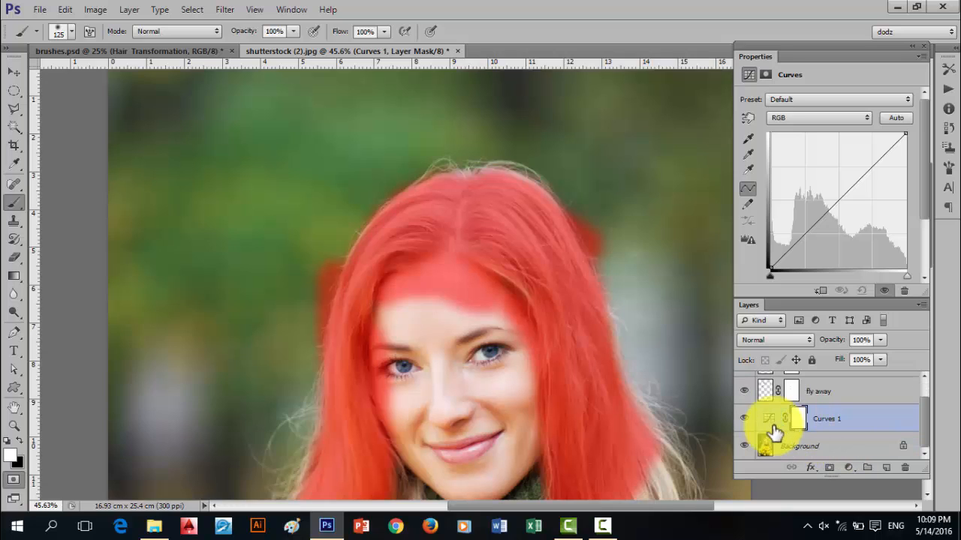
{"action": "left_click", "coordinate": [824, 421]}
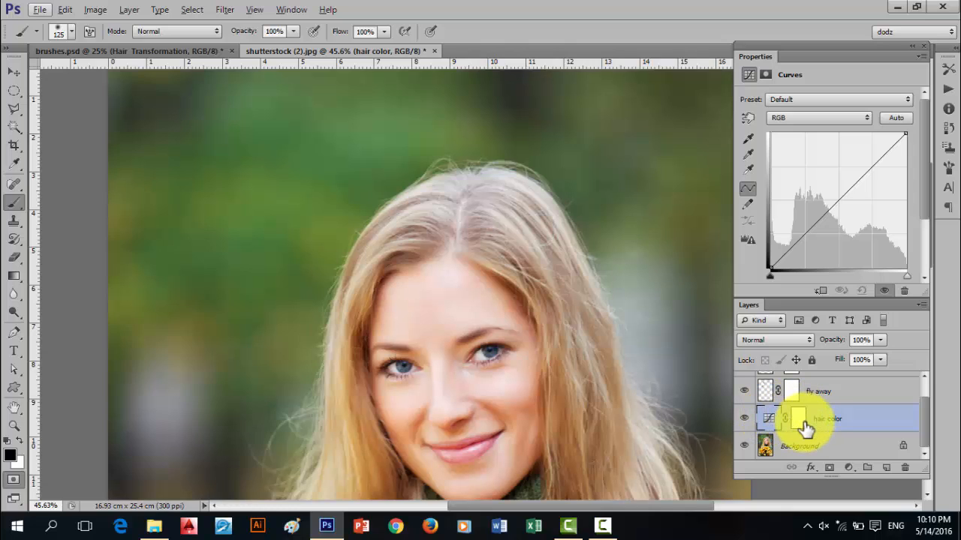
Undo the addition of the unmasked "hair color" Curves layer and convert the painted quick mask into a selection
{"action": "key", "text": "ctrl+alt+z"}
{"action": "key", "text": "ctrl+alt+z"}
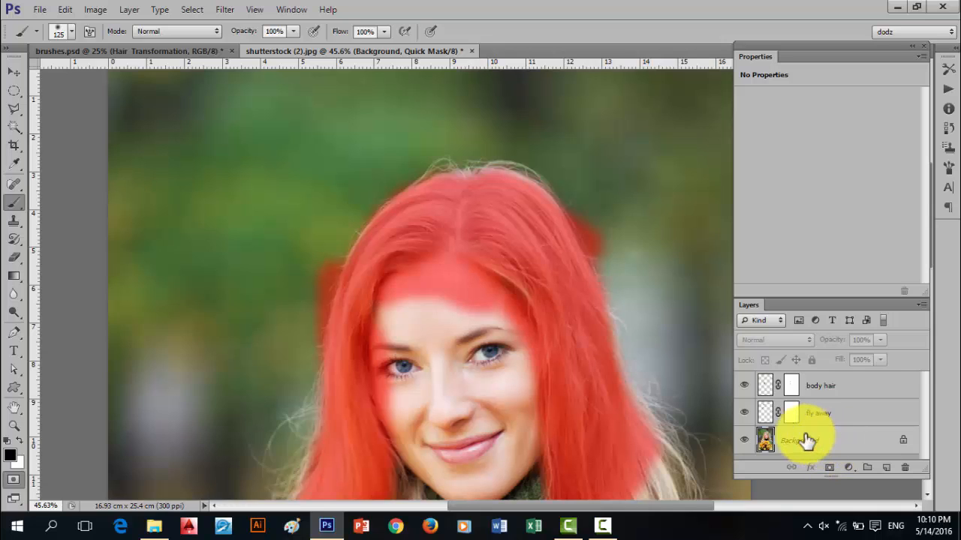
{"action": "left_click", "coordinate": [14, 480]}
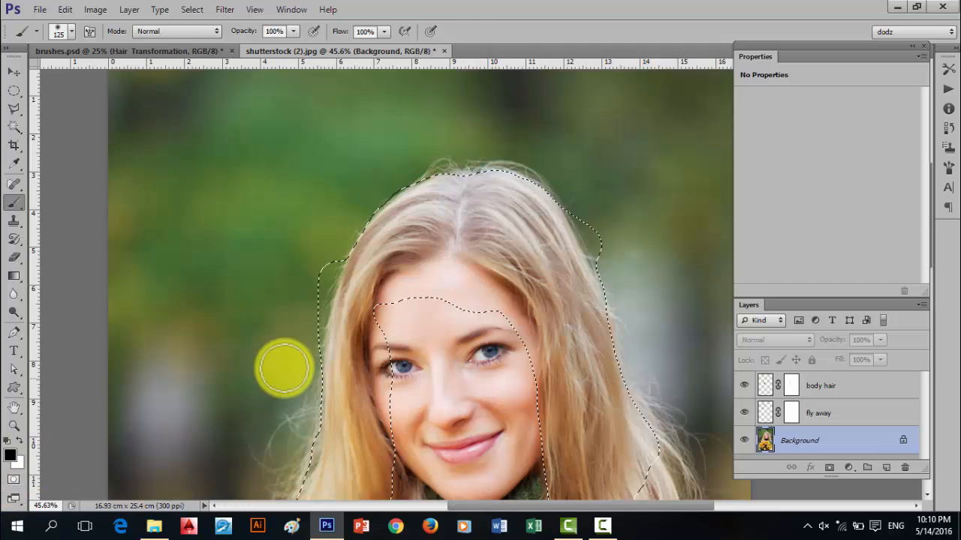
{"action": "left_click_drag", "start_coordinate": [553, 338], "coordinate": [521, 217]}
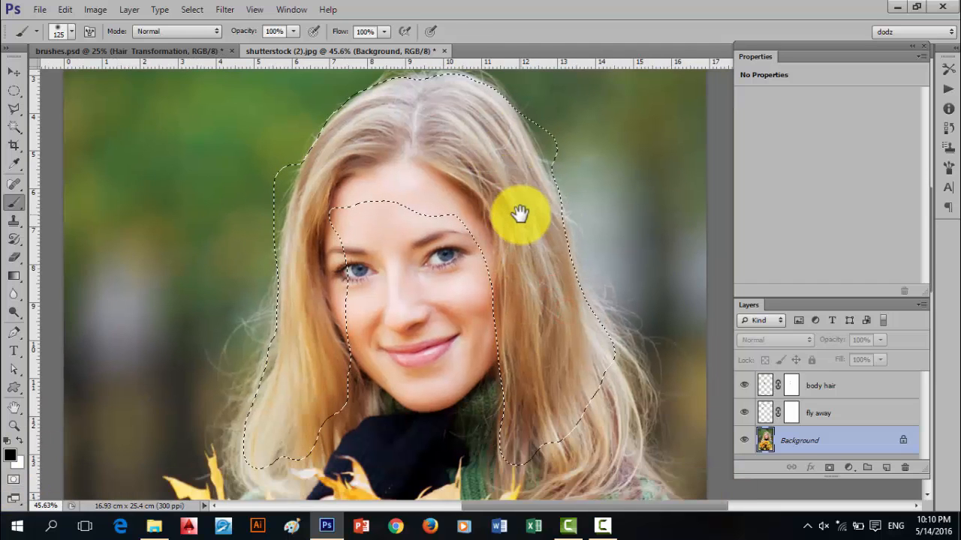
{"action": "scroll", "coordinate": [522, 225], "scroll_direction": "down", "scroll_amount": 2}
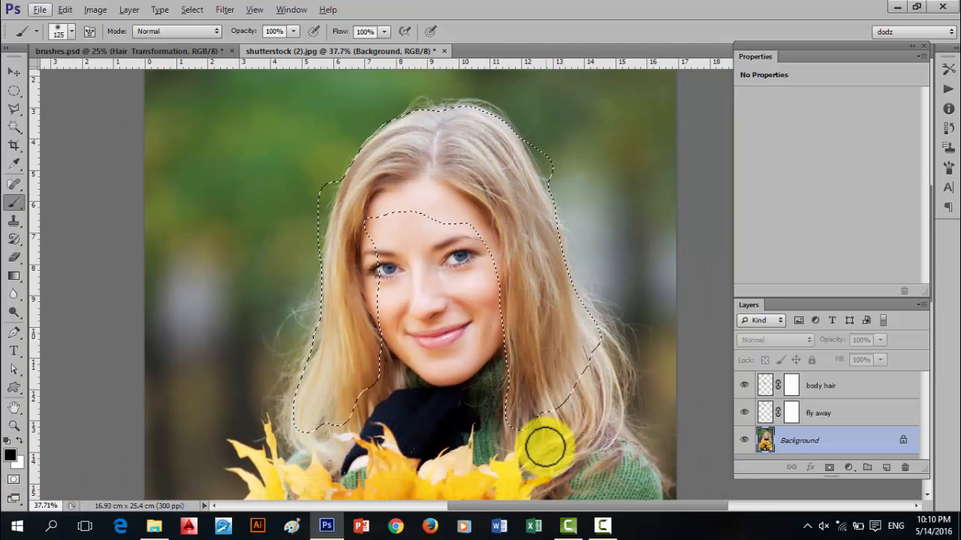
Add a Curves adjustment layer above the Background, using the hair selection as its layer mask
{"action": "left_click", "coordinate": [848, 468]}
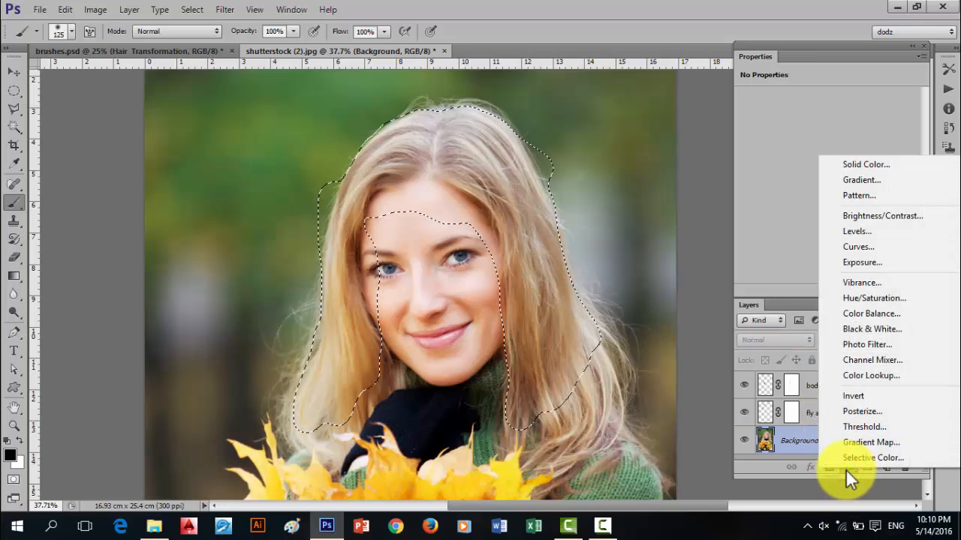
{"action": "left_click", "coordinate": [858, 251]}
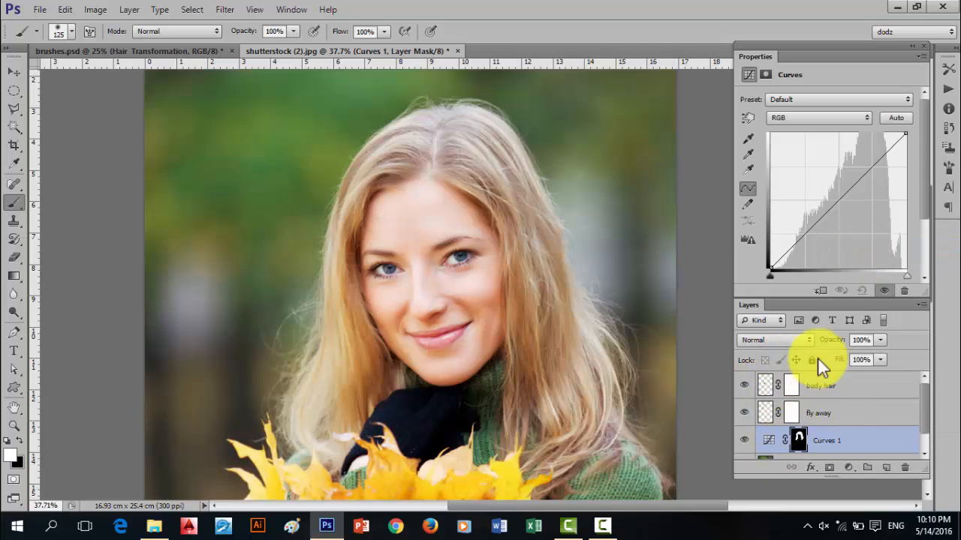
{"action": "scroll", "coordinate": [848, 404], "scroll_direction": "down", "scroll_amount": 2}
{"action": "key", "text": "ctrl+i"}
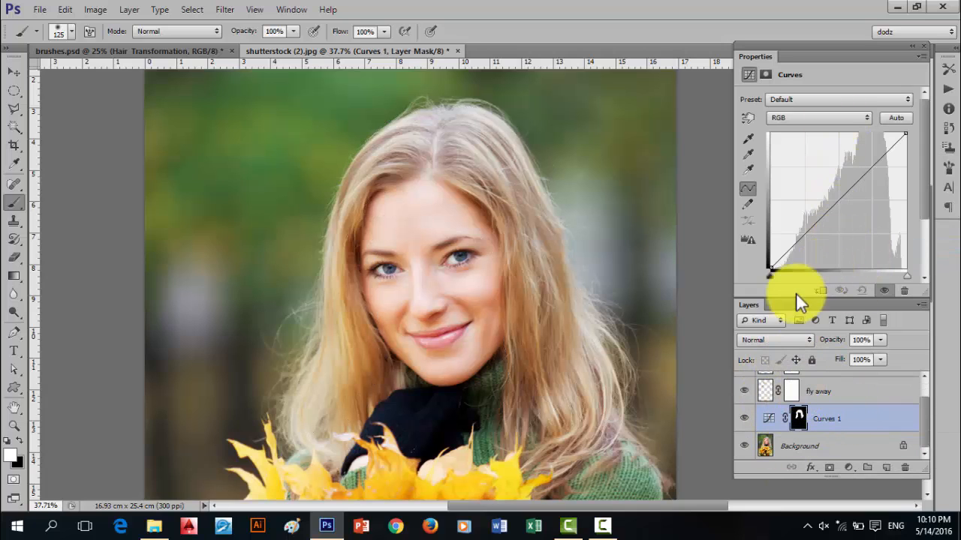
{"action": "left_click_drag", "start_coordinate": [793, 297], "coordinate": [782, 242]}
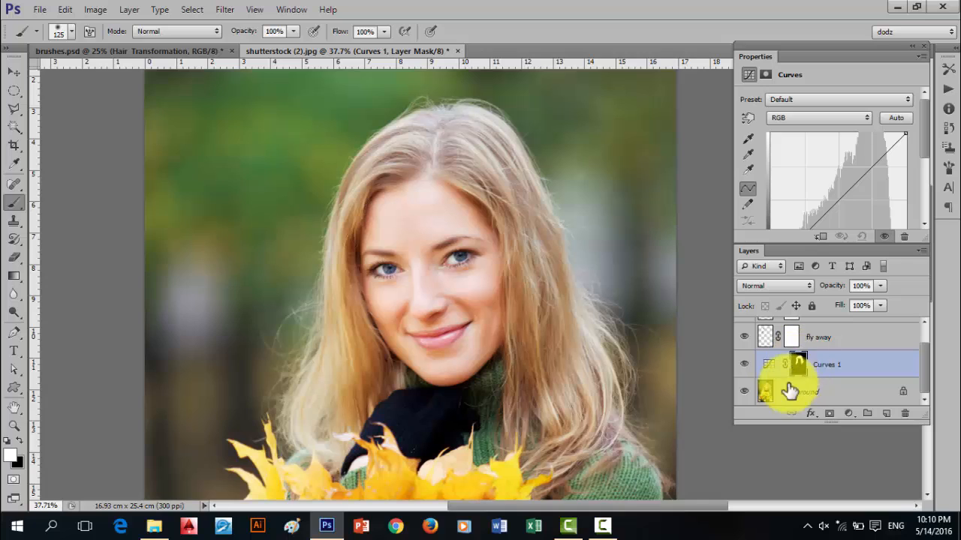
{"action": "left_click_drag", "start_coordinate": [792, 241], "coordinate": [796, 306]}
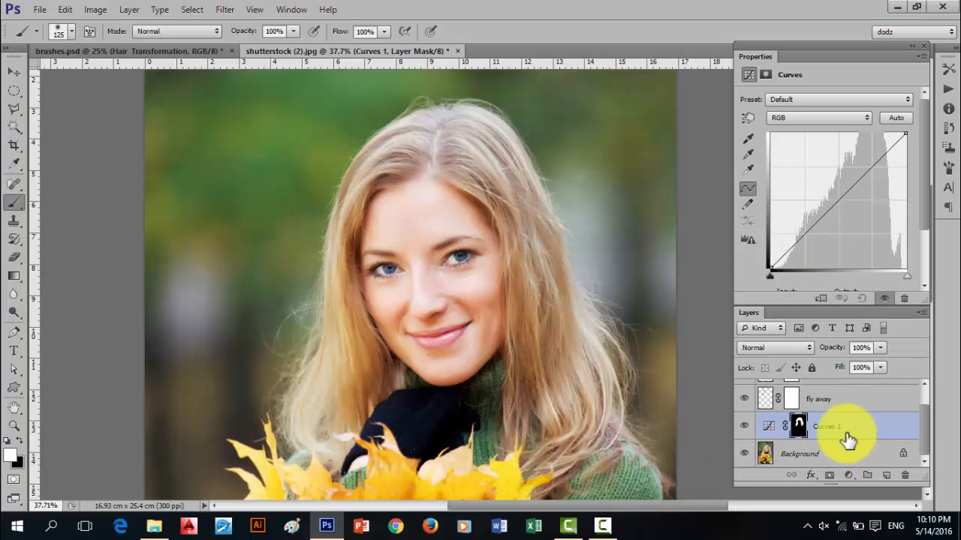
Rename the masked Curves layer "hair color"
{"action": "left_click", "coordinate": [828, 431]}
{"action": "double_click", "coordinate": [829, 432]}
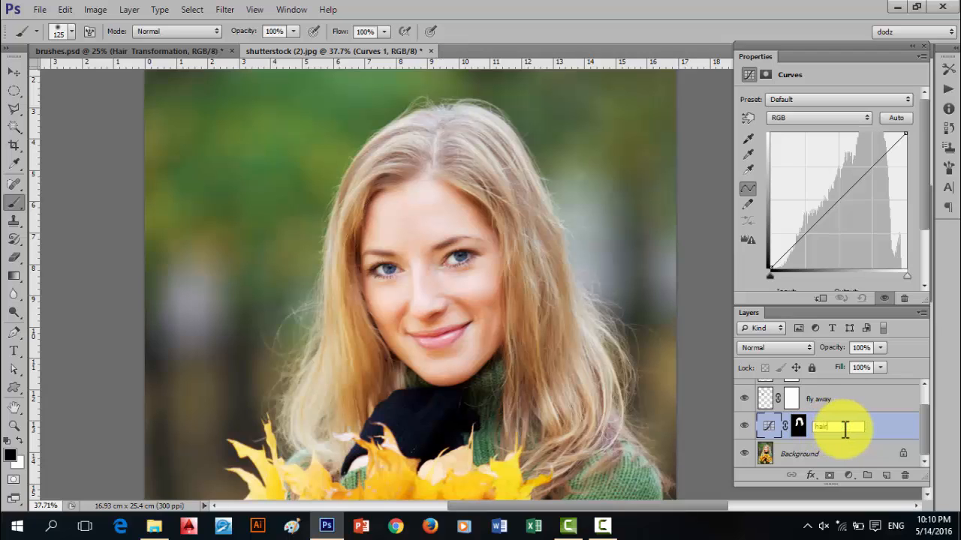
{"action": "type", "text": "hair color"}
{"action": "left_click", "coordinate": [831, 448]}
{"action": "left_click", "coordinate": [799, 428]}
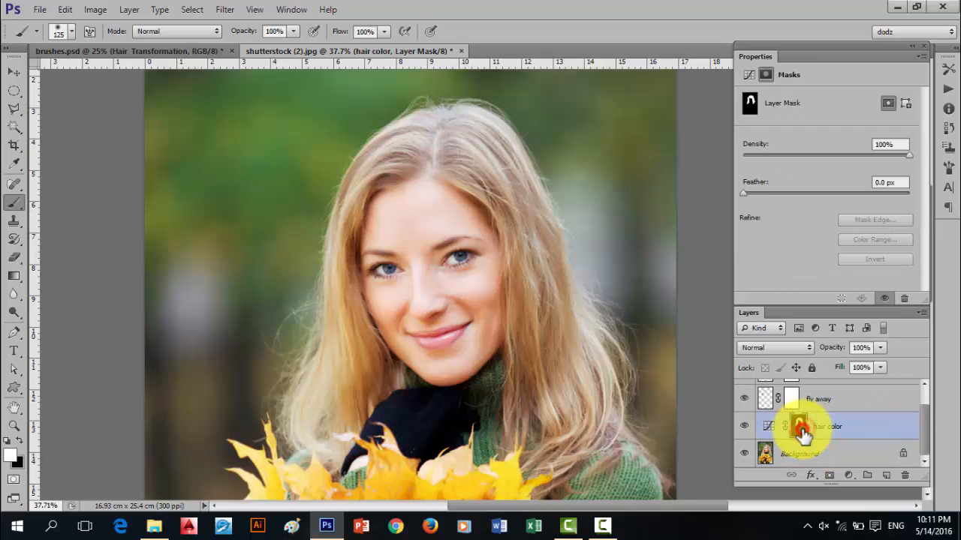
In the "hair color" Curves, pull down the midpoints of the Red and Green channels and add a midpoint to the Blue channel
{"action": "left_click", "coordinate": [767, 425]}
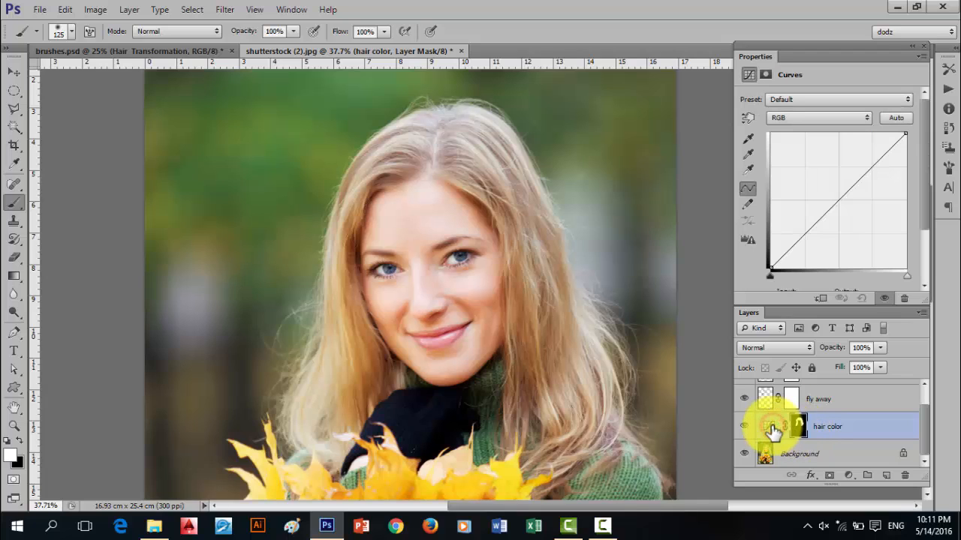
{"action": "left_click", "coordinate": [818, 118]}
{"action": "left_click", "coordinate": [781, 144]}
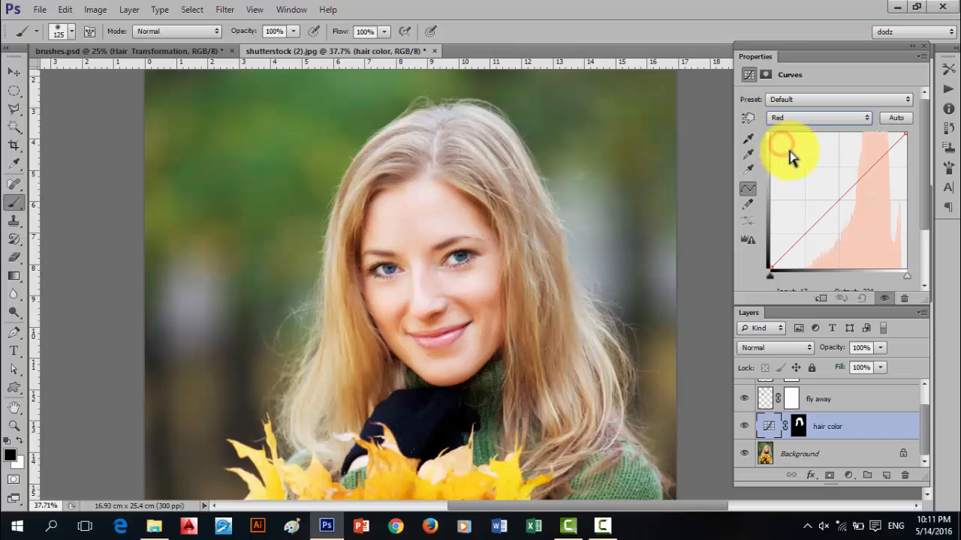
{"action": "left_click_drag", "start_coordinate": [839, 202], "coordinate": [838, 222]}
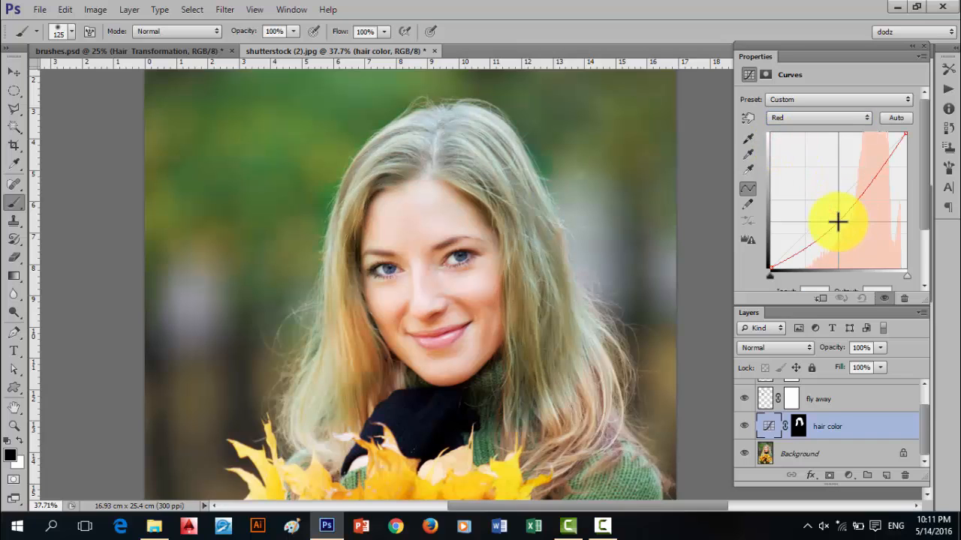
{"action": "left_click", "coordinate": [801, 120]}
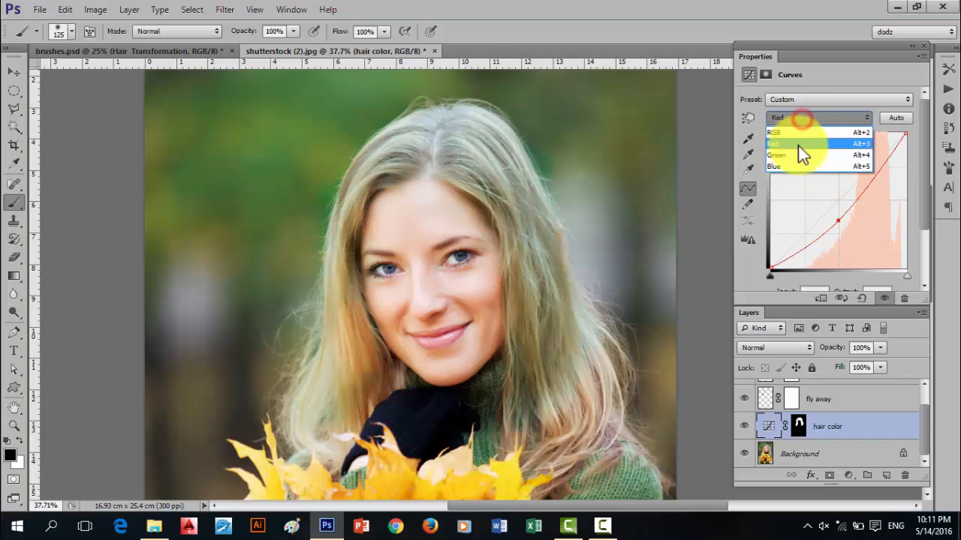
{"action": "left_click", "coordinate": [797, 149]}
{"action": "left_click_drag", "start_coordinate": [830, 214], "coordinate": [833, 236]}
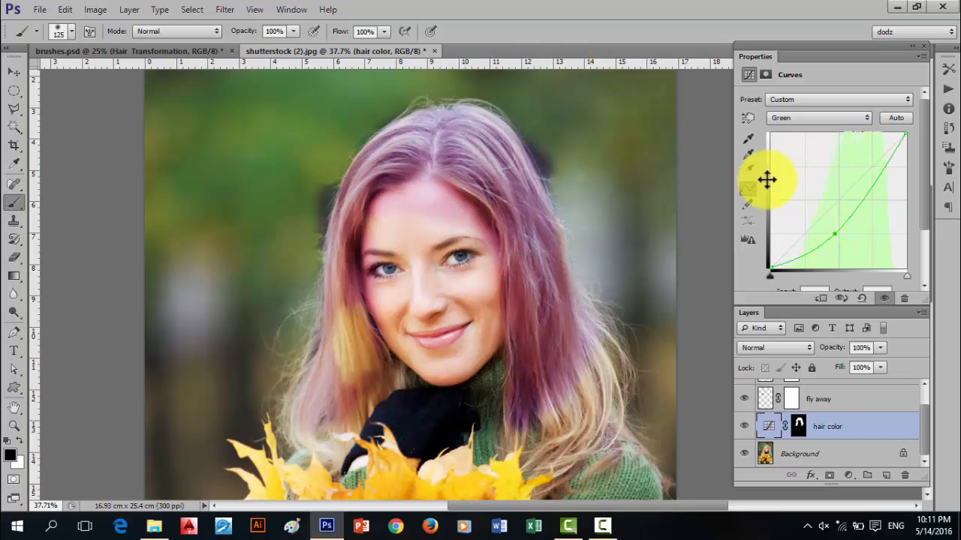
{"action": "left_click", "coordinate": [808, 161]}
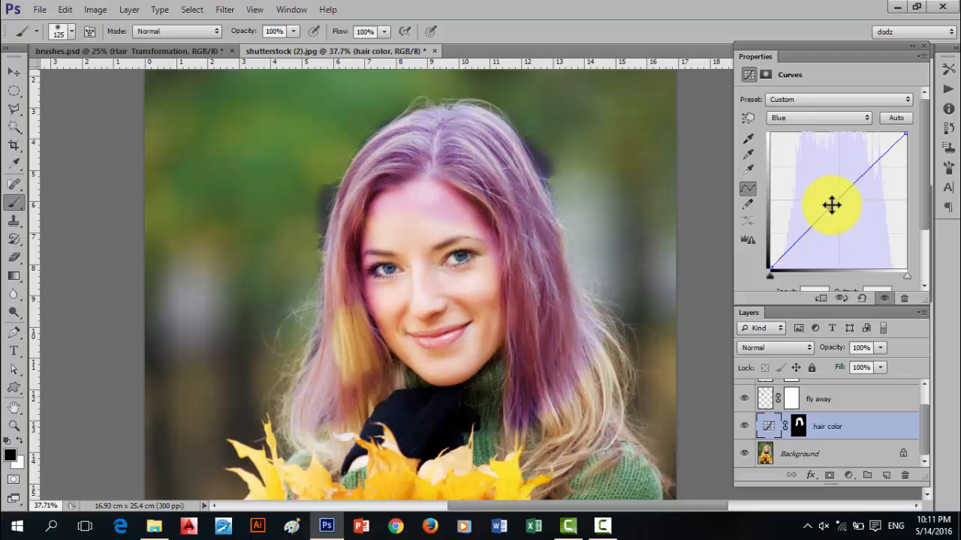
{"action": "left_click", "coordinate": [830, 205]}
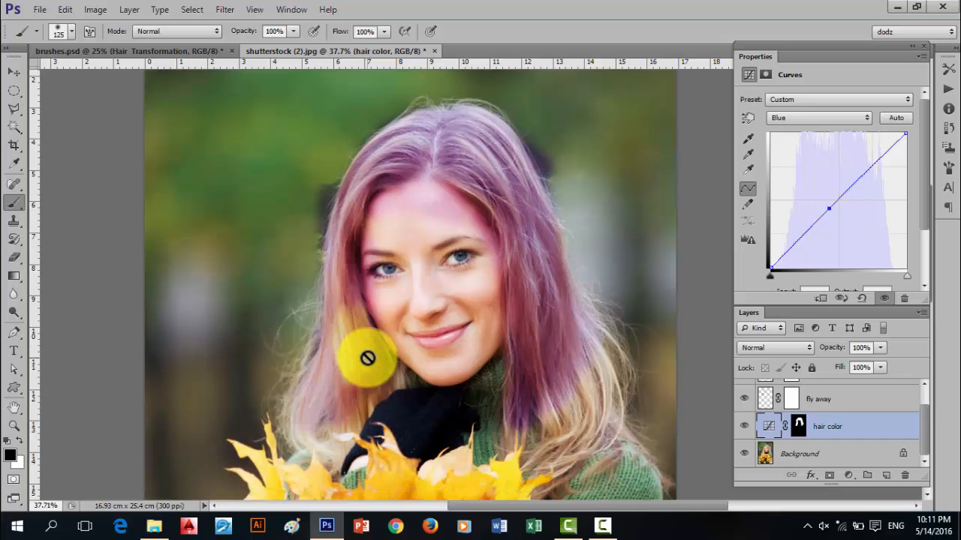
Delete the "hair color" Curves layer and make "body hair" the active layer
{"action": "scroll", "coordinate": [811, 467], "scroll_direction": "up", "scroll_amount": 1}
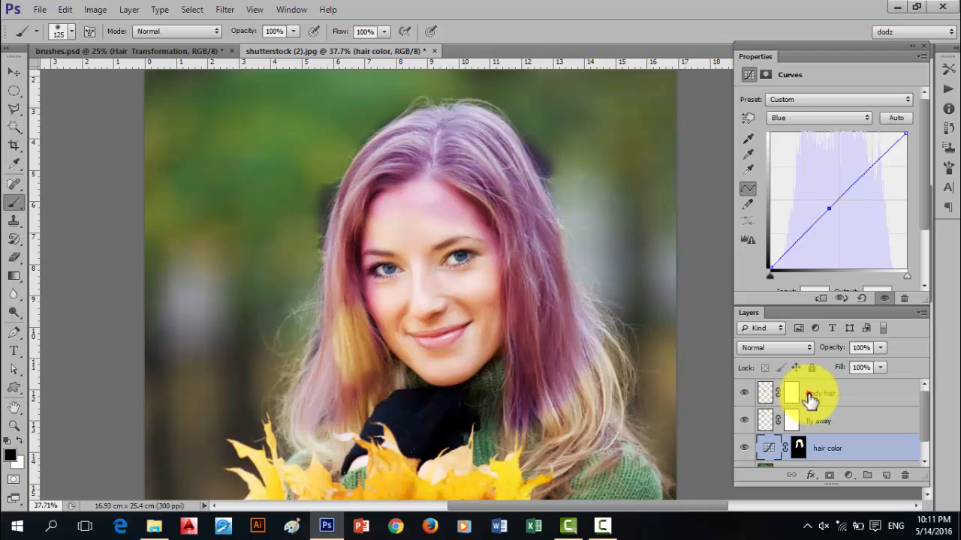
{"action": "left_click", "coordinate": [810, 398]}
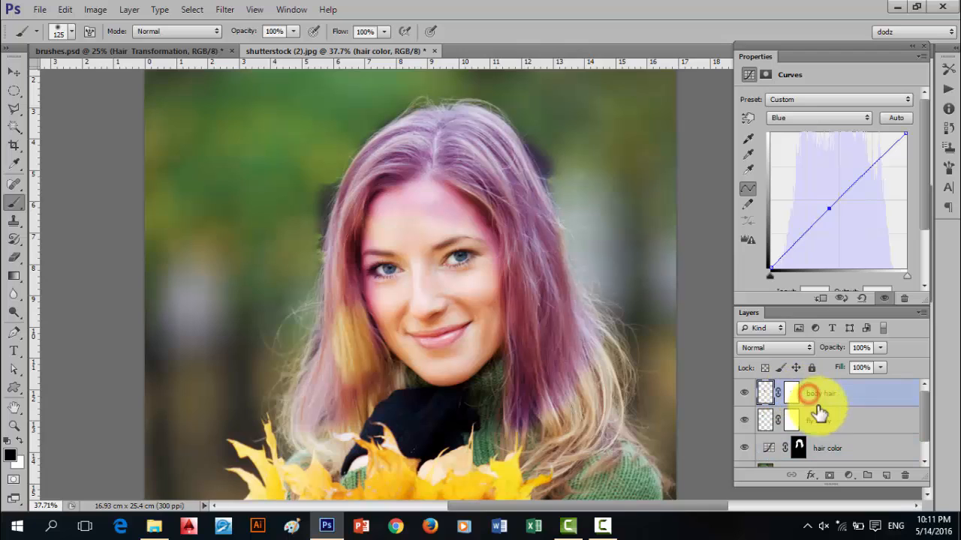
{"action": "left_click", "coordinate": [842, 447]}
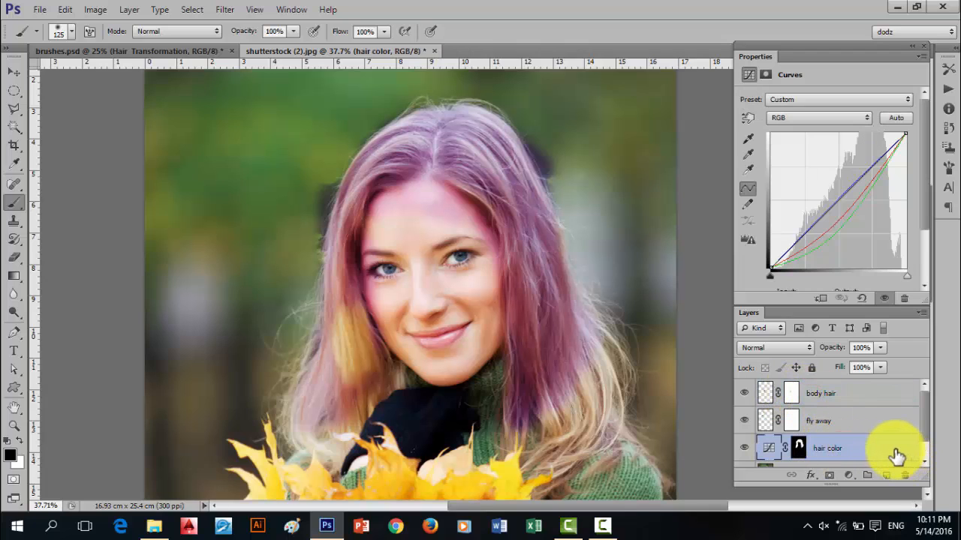
{"action": "key", "text": "Delete"}
{"action": "left_click", "coordinate": [843, 390]}
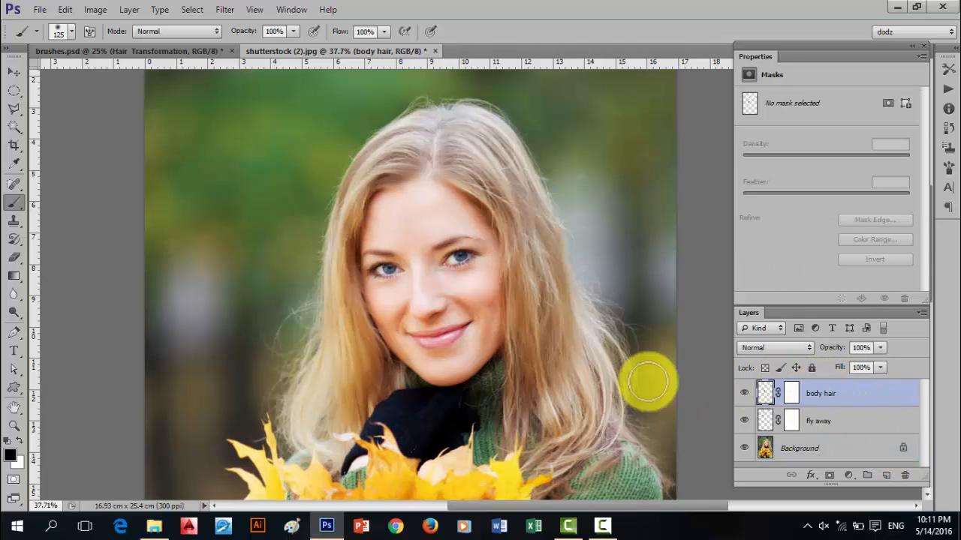
Paint a new quick mask over the hair, covering the crown, the forehead hairline and the long hair on both sides of the face
{"action": "left_click", "coordinate": [13, 478]}
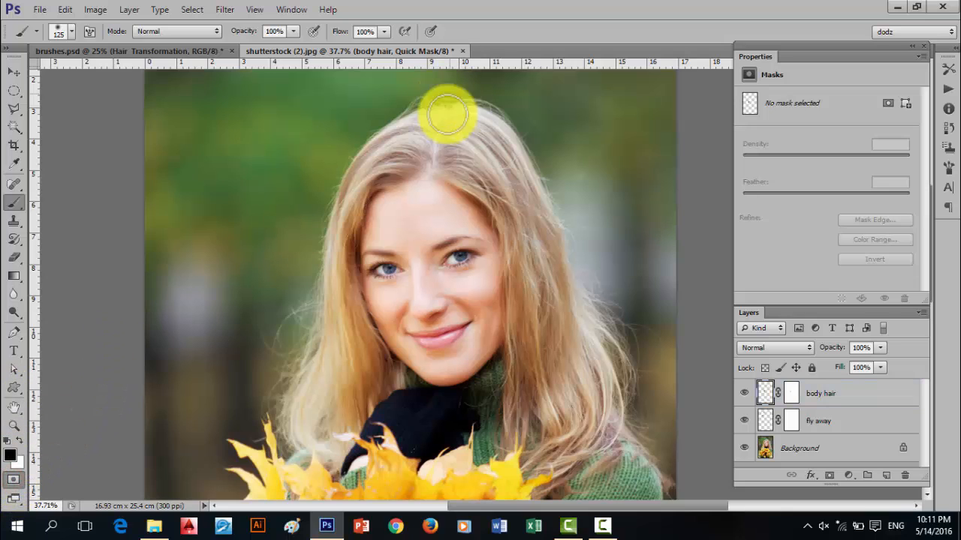
{"action": "mouse_move", "coordinate": [435, 150]}
{"action": "left_mouse_down"}
{"action": "mouse_move", "coordinate": [450, 120]}
{"action": "mouse_move", "coordinate": [424, 122]}
{"action": "mouse_move", "coordinate": [409, 147]}
{"action": "mouse_move", "coordinate": [400, 140]}
{"action": "mouse_move", "coordinate": [443, 124]}
{"action": "mouse_move", "coordinate": [450, 151]}
{"action": "mouse_move", "coordinate": [469, 112]}
{"action": "mouse_move", "coordinate": [486, 130]}
{"action": "mouse_move", "coordinate": [459, 172]}
{"action": "mouse_move", "coordinate": [470, 151]}
{"action": "mouse_move", "coordinate": [451, 167]}
{"action": "mouse_move", "coordinate": [488, 131]}
{"action": "mouse_move", "coordinate": [504, 178]}
{"action": "mouse_move", "coordinate": [473, 165]}
{"action": "mouse_move", "coordinate": [483, 188]}
{"action": "mouse_move", "coordinate": [506, 195]}
{"action": "mouse_move", "coordinate": [505, 150]}
{"action": "left_mouse_up"}
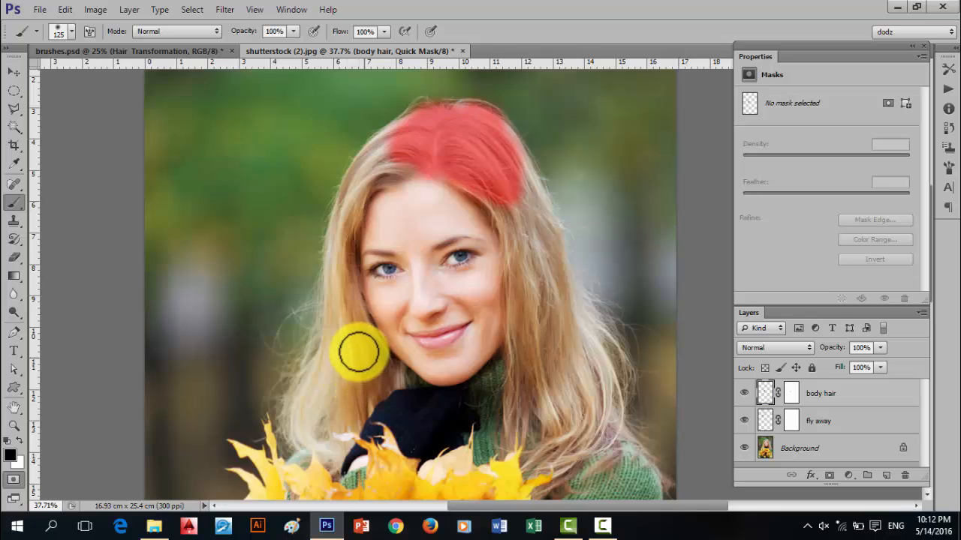
{"action": "left_click_drag", "start_coordinate": [344, 323], "coordinate": [355, 343]}
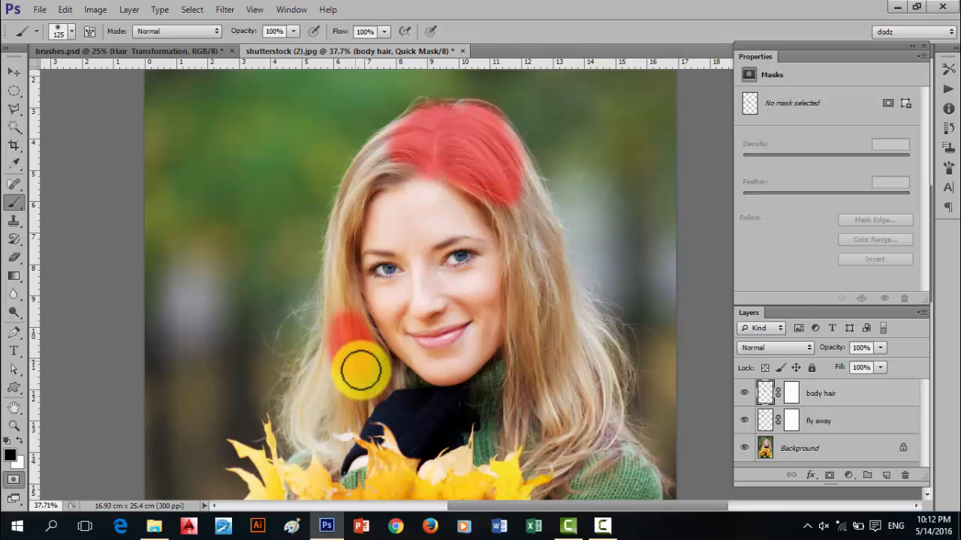
{"action": "mouse_move", "coordinate": [351, 338]}
{"action": "left_mouse_down"}
{"action": "mouse_move", "coordinate": [330, 262]}
{"action": "mouse_move", "coordinate": [346, 200]}
{"action": "mouse_move", "coordinate": [344, 225]}
{"action": "mouse_move", "coordinate": [385, 155]}
{"action": "mouse_move", "coordinate": [350, 191]}
{"action": "mouse_move", "coordinate": [382, 153]}
{"action": "left_mouse_up"}
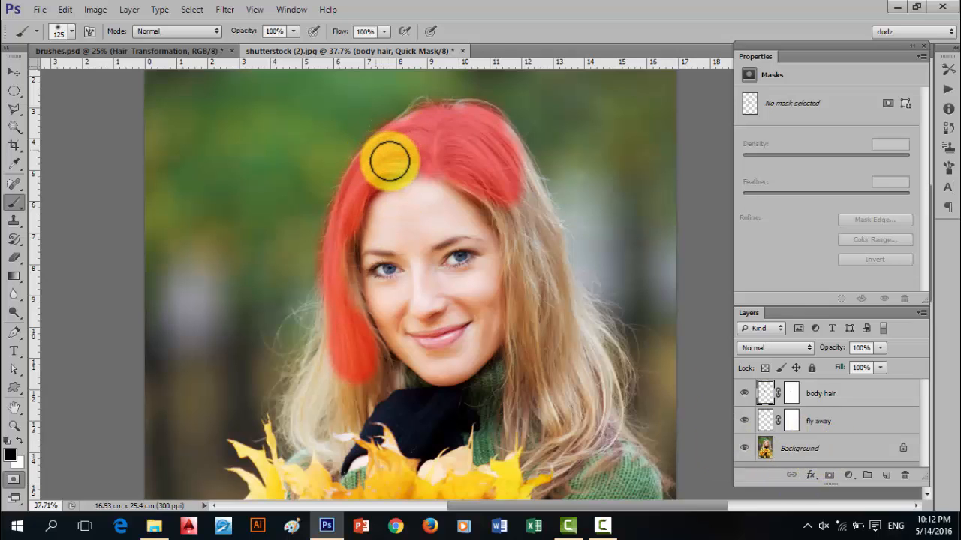
{"action": "mouse_move", "coordinate": [343, 242]}
{"action": "left_mouse_down"}
{"action": "mouse_move", "coordinate": [332, 301]}
{"action": "mouse_move", "coordinate": [331, 392]}
{"action": "mouse_move", "coordinate": [328, 330]}
{"action": "mouse_move", "coordinate": [298, 403]}
{"action": "mouse_move", "coordinate": [308, 397]}
{"action": "mouse_move", "coordinate": [321, 409]}
{"action": "mouse_move", "coordinate": [308, 425]}
{"action": "mouse_move", "coordinate": [322, 410]}
{"action": "mouse_move", "coordinate": [327, 430]}
{"action": "mouse_move", "coordinate": [363, 382]}
{"action": "mouse_move", "coordinate": [369, 390]}
{"action": "mouse_move", "coordinate": [347, 292]}
{"action": "left_mouse_up"}
{"action": "mouse_move", "coordinate": [518, 195]}
{"action": "left_mouse_down"}
{"action": "mouse_move", "coordinate": [536, 275]}
{"action": "mouse_move", "coordinate": [476, 190]}
{"action": "mouse_move", "coordinate": [398, 171]}
{"action": "mouse_move", "coordinate": [470, 171]}
{"action": "mouse_move", "coordinate": [506, 150]}
{"action": "mouse_move", "coordinate": [545, 262]}
{"action": "mouse_move", "coordinate": [517, 277]}
{"action": "mouse_move", "coordinate": [550, 346]}
{"action": "mouse_move", "coordinate": [574, 310]}
{"action": "mouse_move", "coordinate": [581, 348]}
{"action": "mouse_move", "coordinate": [555, 317]}
{"action": "mouse_move", "coordinate": [534, 345]}
{"action": "mouse_move", "coordinate": [385, 192]}
{"action": "mouse_move", "coordinate": [476, 208]}
{"action": "mouse_move", "coordinate": [406, 187]}
{"action": "mouse_move", "coordinate": [355, 347]}
{"action": "mouse_move", "coordinate": [371, 341]}
{"action": "mouse_move", "coordinate": [386, 362]}
{"action": "left_mouse_up"}
{"action": "mouse_move", "coordinate": [508, 287]}
{"action": "left_mouse_down"}
{"action": "mouse_move", "coordinate": [514, 360]}
{"action": "mouse_move", "coordinate": [570, 340]}
{"action": "mouse_move", "coordinate": [561, 355]}
{"action": "mouse_move", "coordinate": [580, 369]}
{"action": "mouse_move", "coordinate": [577, 325]}
{"action": "mouse_move", "coordinate": [515, 194]}
{"action": "left_mouse_up"}
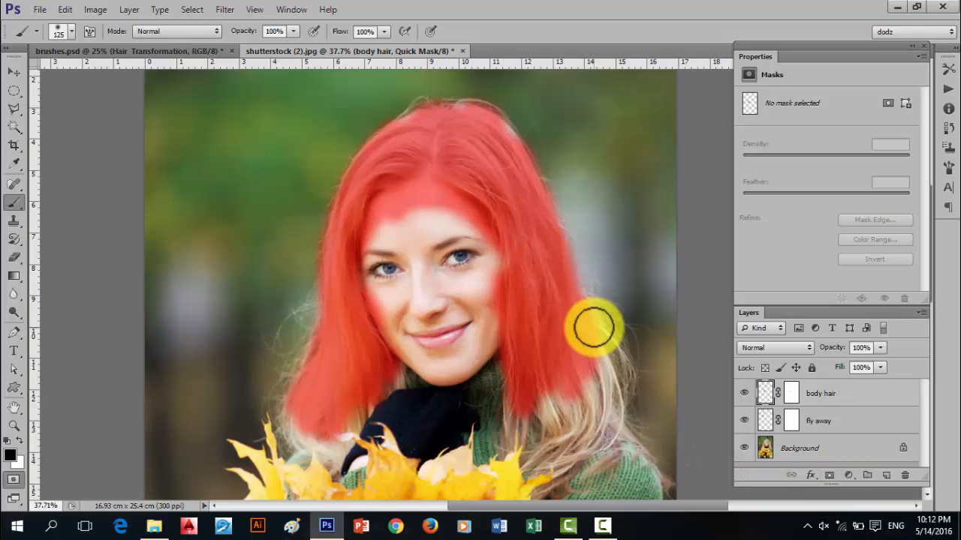
Convert the quick mask into a selection and add a Curves adjustment layer masked to it above "body hair"
{"action": "key", "text": "q"}
{"action": "left_click", "coordinate": [854, 476]}
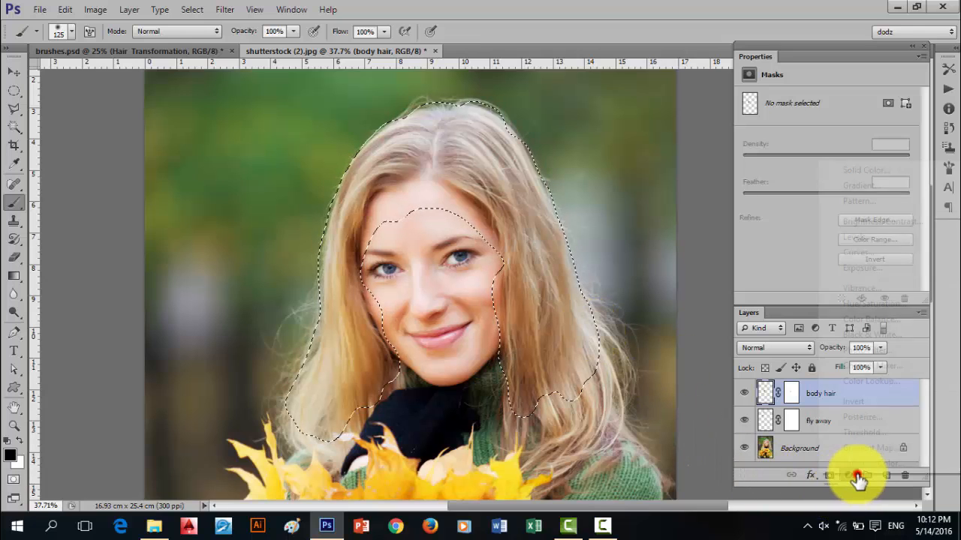
{"action": "left_click", "coordinate": [878, 253]}
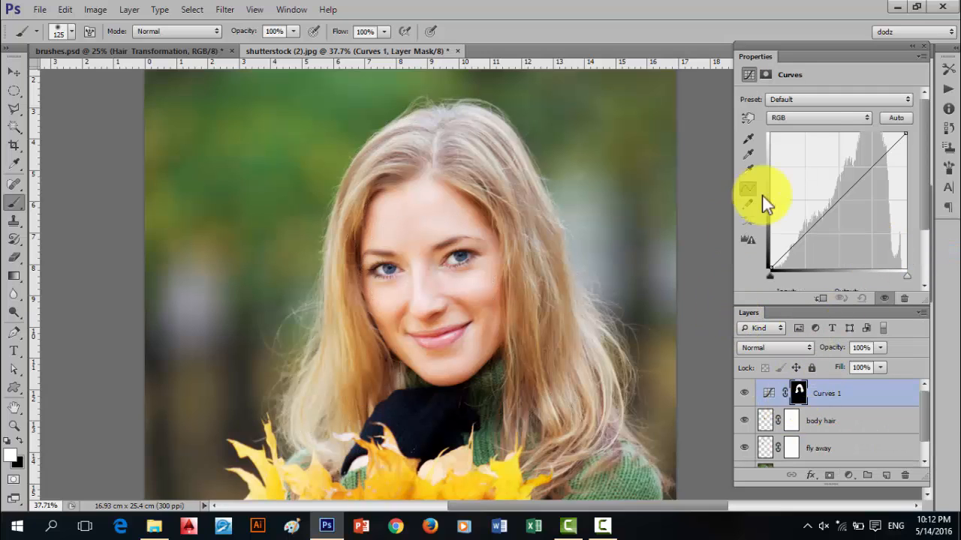
Tint the hair magenta by lowering the Red curve's midpoint slightly and the Green curve's midpoint strongly in the new Curves layer
{"action": "left_click", "coordinate": [821, 120]}
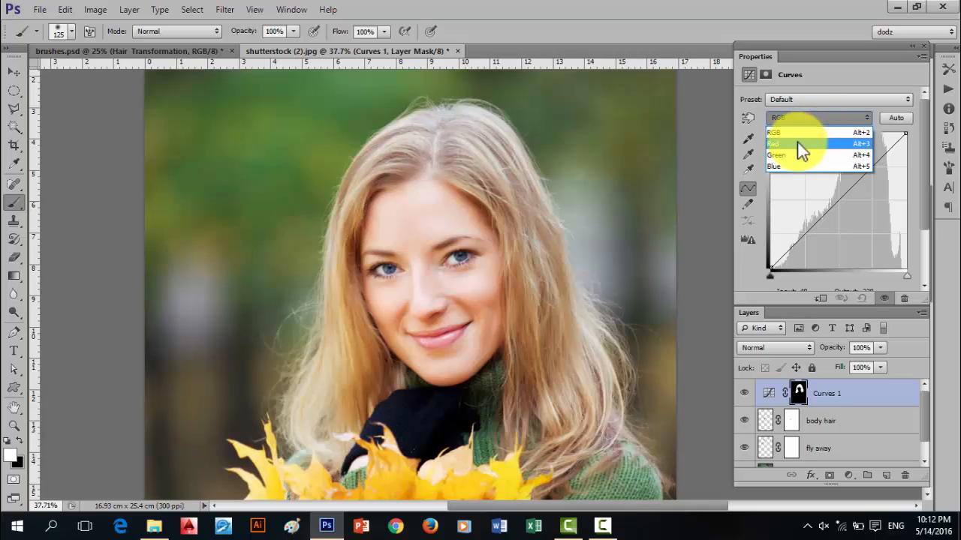
{"action": "left_click", "coordinate": [797, 142]}
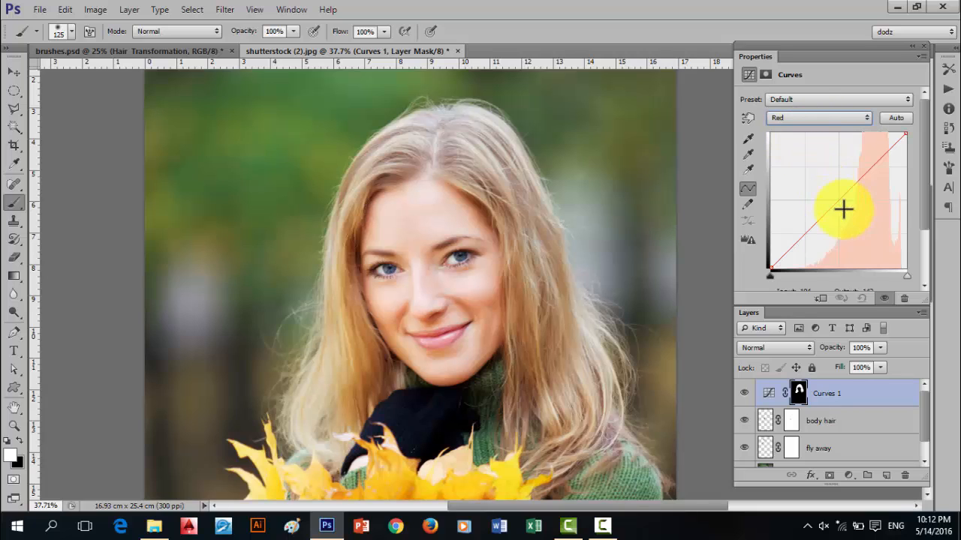
{"action": "left_click_drag", "start_coordinate": [834, 198], "coordinate": [834, 225]}
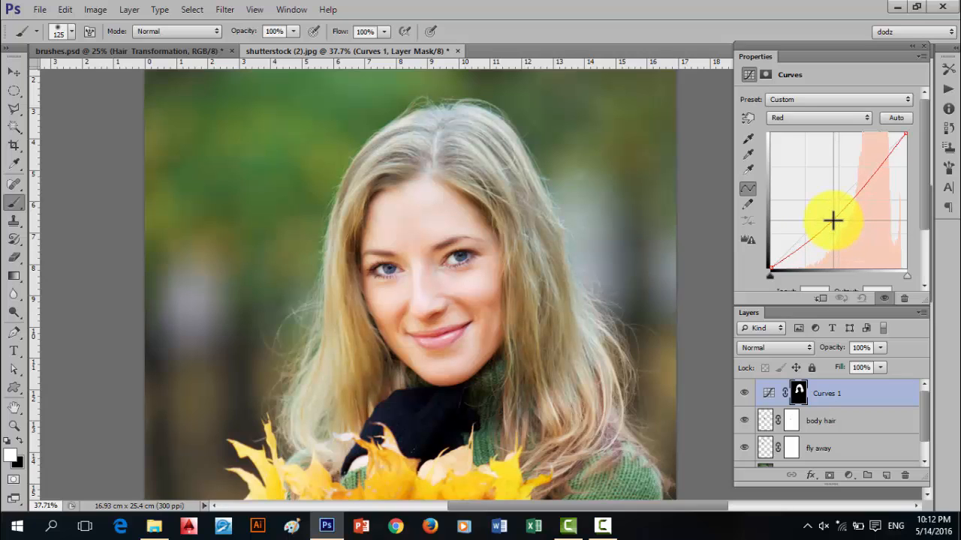
{"action": "left_click", "coordinate": [801, 154]}
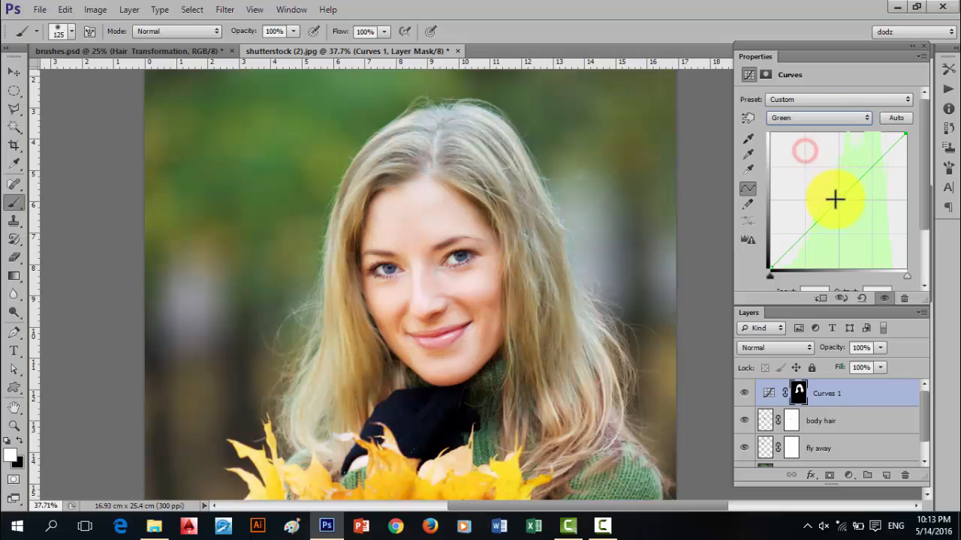
{"action": "left_click_drag", "start_coordinate": [832, 201], "coordinate": [834, 235]}
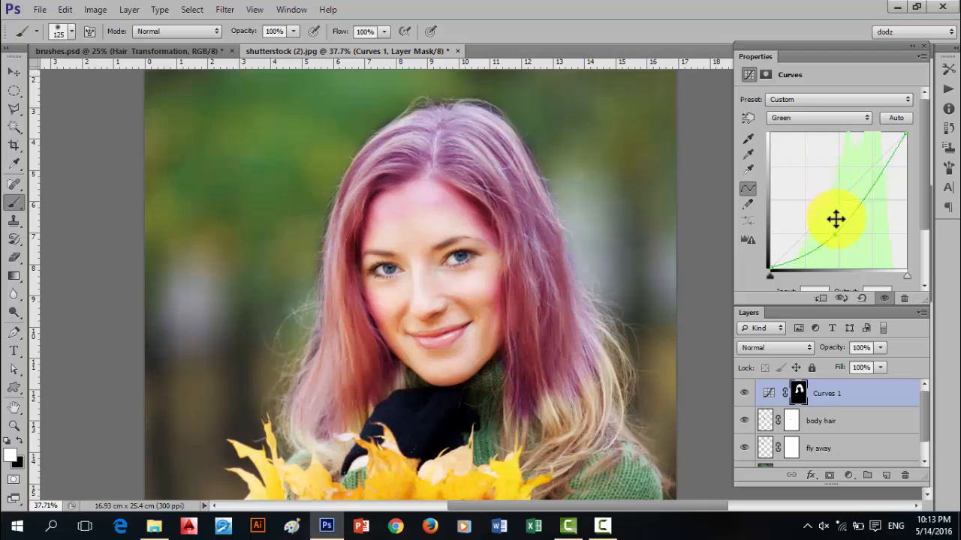
{"action": "left_click_drag", "start_coordinate": [836, 219], "coordinate": [834, 246]}
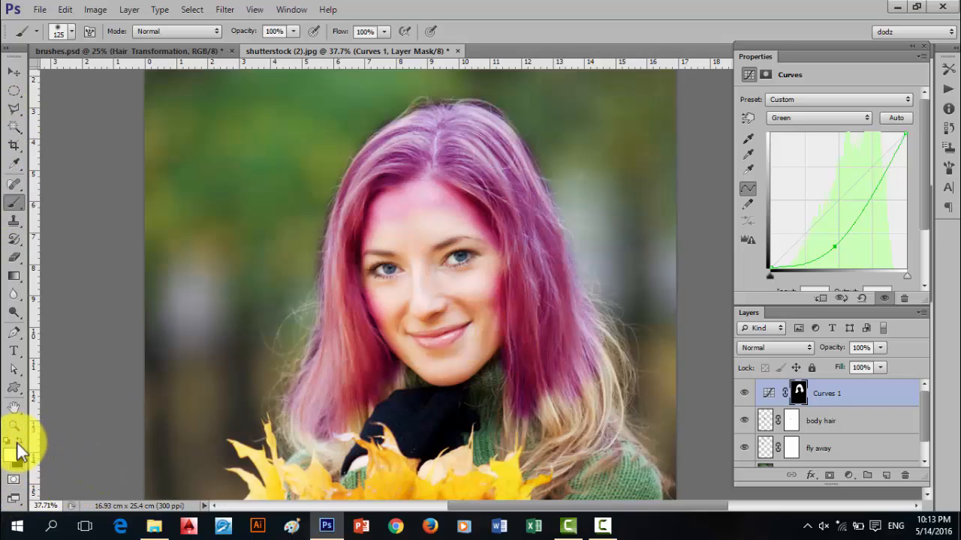
Paint with black on the Curves 1 layer mask to remove the magenta tint from the forehead
{"action": "mouse_move", "coordinate": [482, 245]}
{"action": "left_mouse_down"}
{"action": "mouse_move", "coordinate": [475, 228]}
{"action": "mouse_move", "coordinate": [430, 210]}
{"action": "left_mouse_up"}
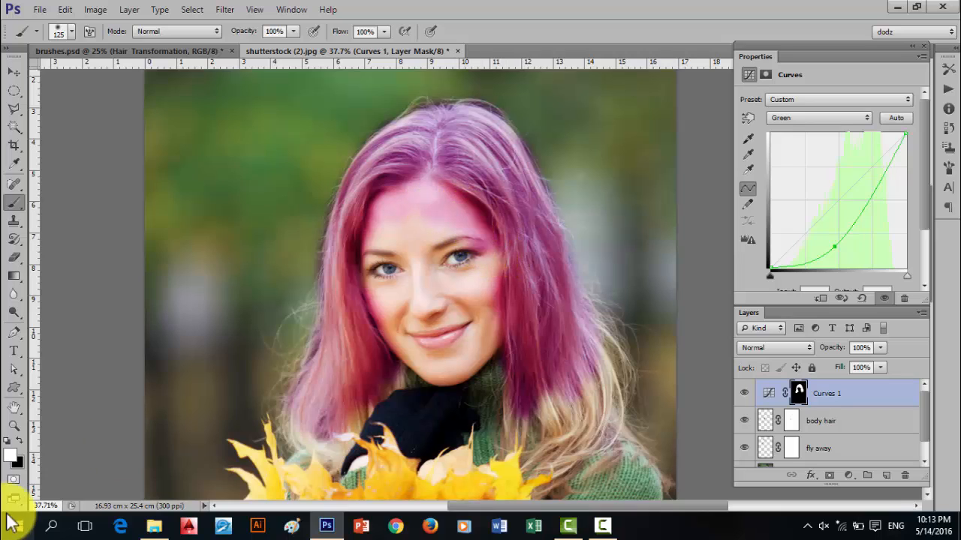
{"action": "left_click", "coordinate": [18, 442]}
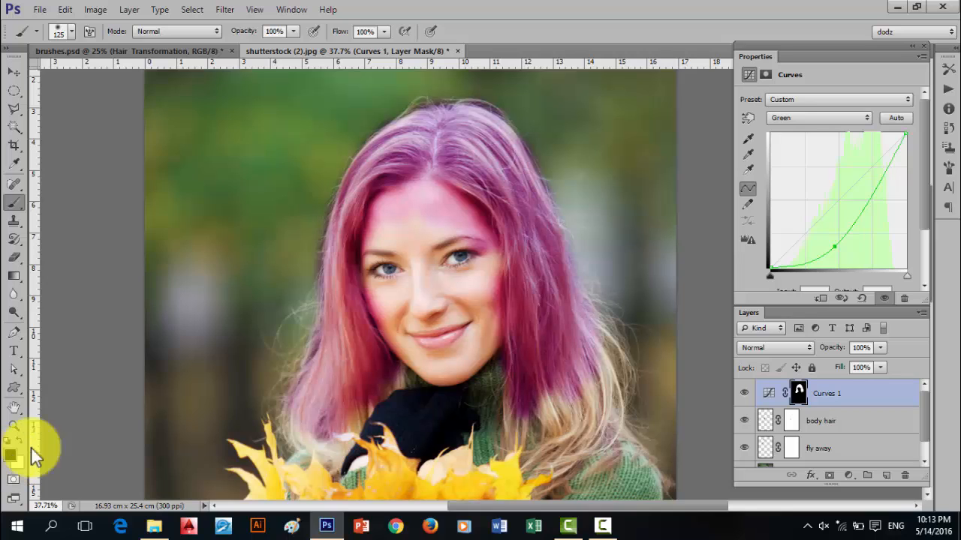
{"action": "left_click_drag", "start_coordinate": [480, 260], "coordinate": [475, 231]}
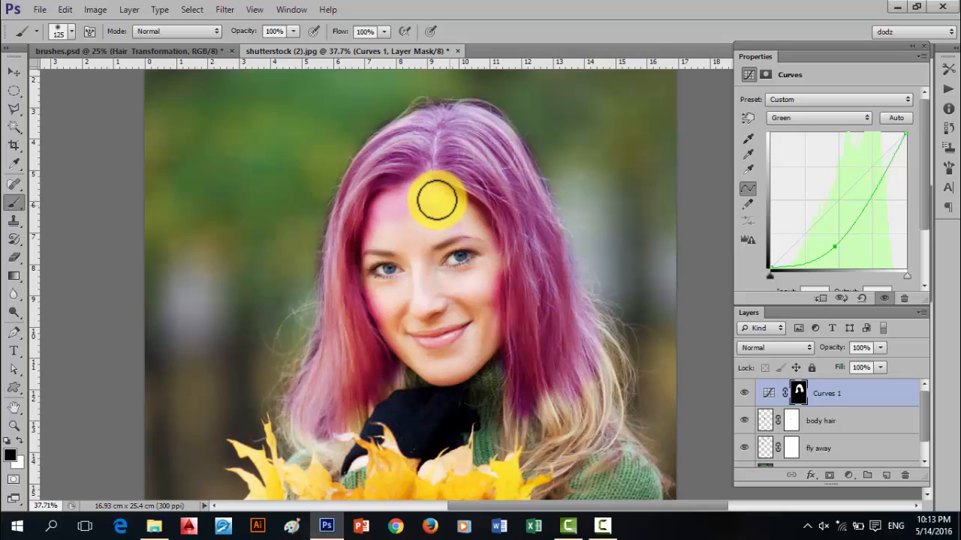
{"action": "mouse_move", "coordinate": [436, 199]}
{"action": "left_mouse_down"}
{"action": "mouse_move", "coordinate": [393, 206]}
{"action": "mouse_move", "coordinate": [384, 226]}
{"action": "mouse_move", "coordinate": [423, 212]}
{"action": "mouse_move", "coordinate": [449, 235]}
{"action": "left_mouse_up"}
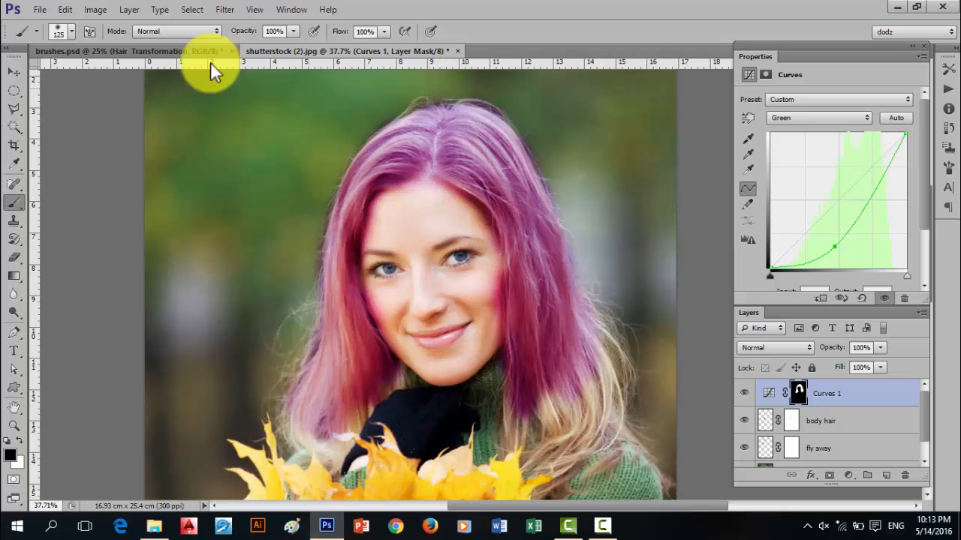
{"action": "left_click", "coordinate": [101, 15]}
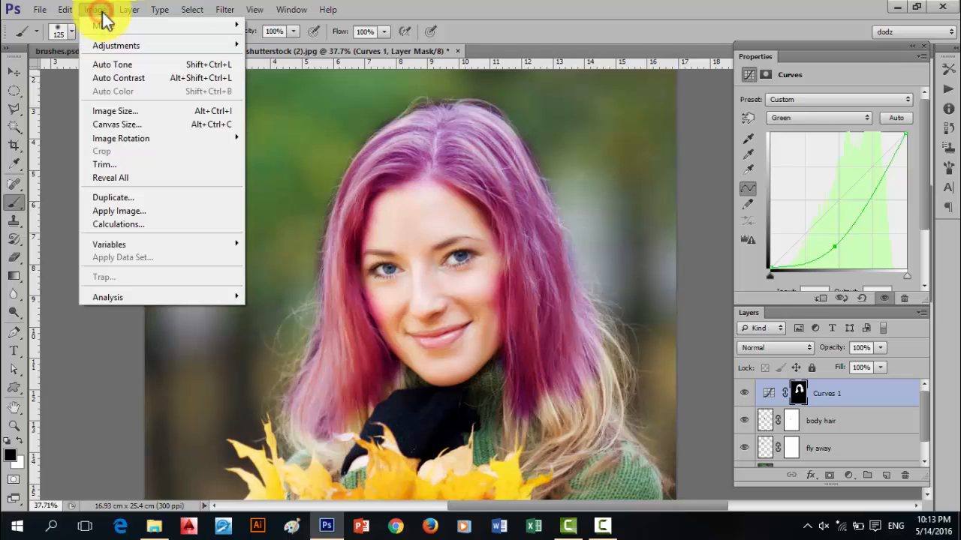
{"action": "left_click", "coordinate": [105, 212]}
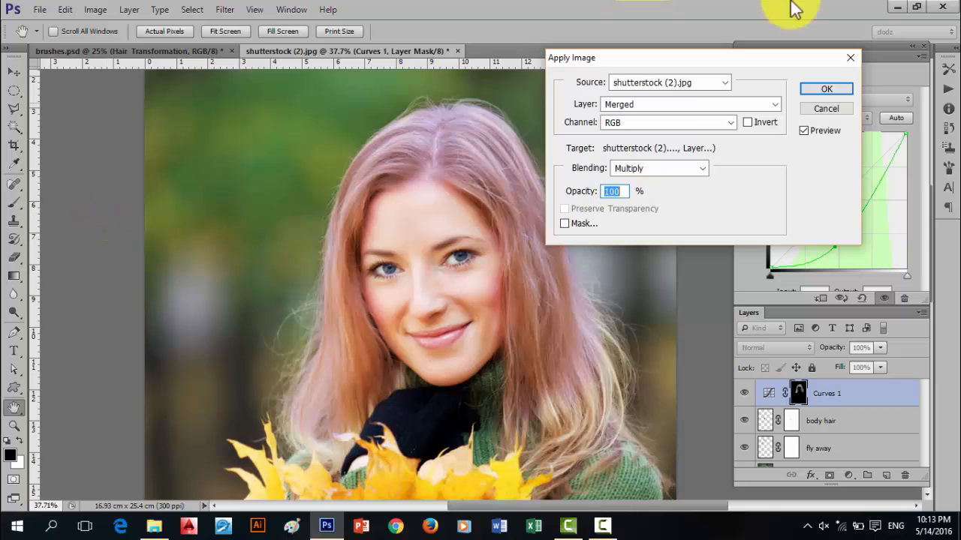
{"action": "left_click", "coordinate": [854, 58]}
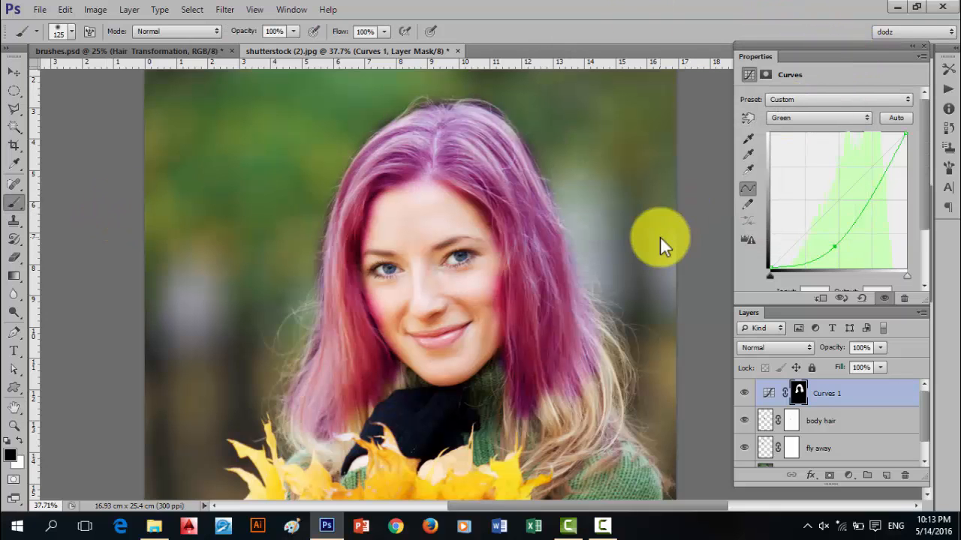
Display the Curves 1 mask alone and use Apply Image on it with the Merged layer, RGB channel, Multiply blending and 100% opacity
{"action": "left_click", "coordinate": [798, 395], "text": "alt"}
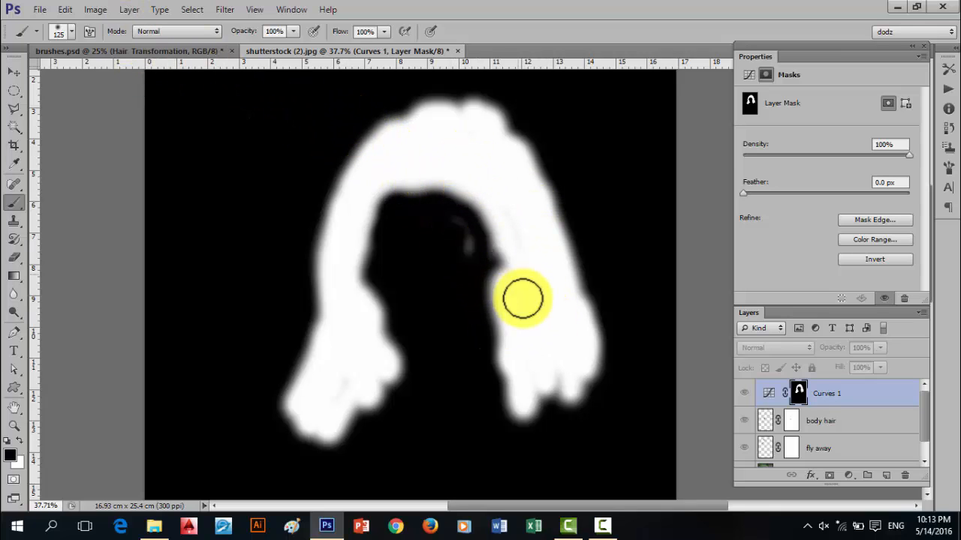
{"action": "left_click", "coordinate": [96, 11]}
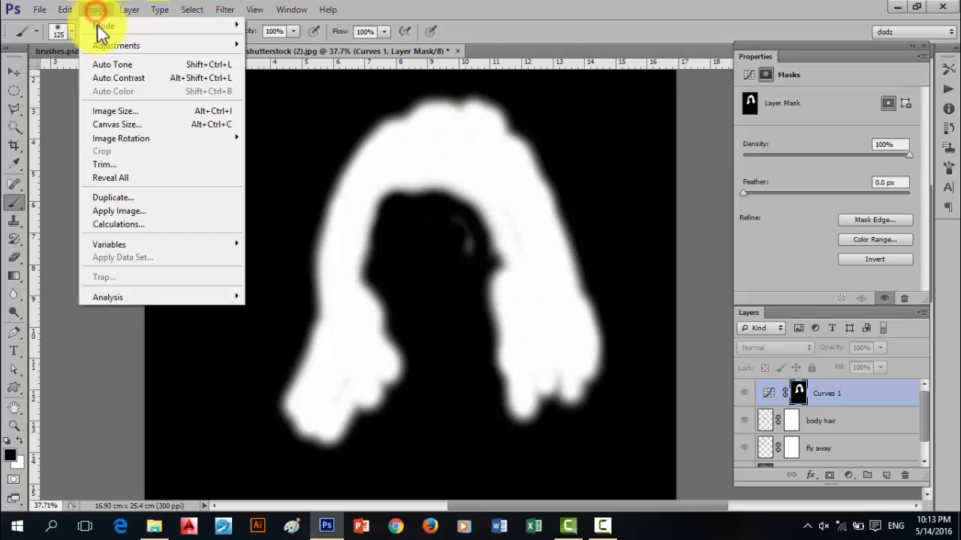
{"action": "left_click", "coordinate": [110, 212]}
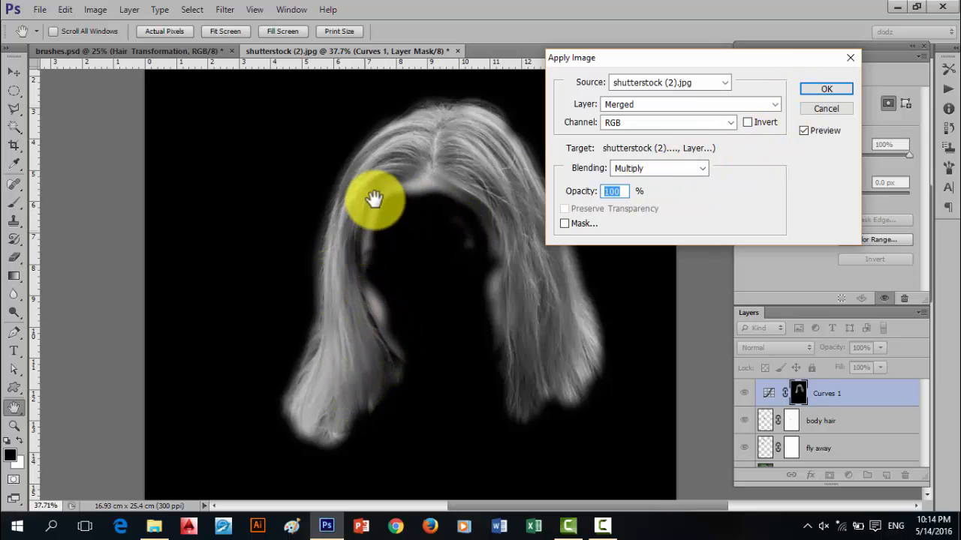
{"action": "left_click", "coordinate": [818, 89]}
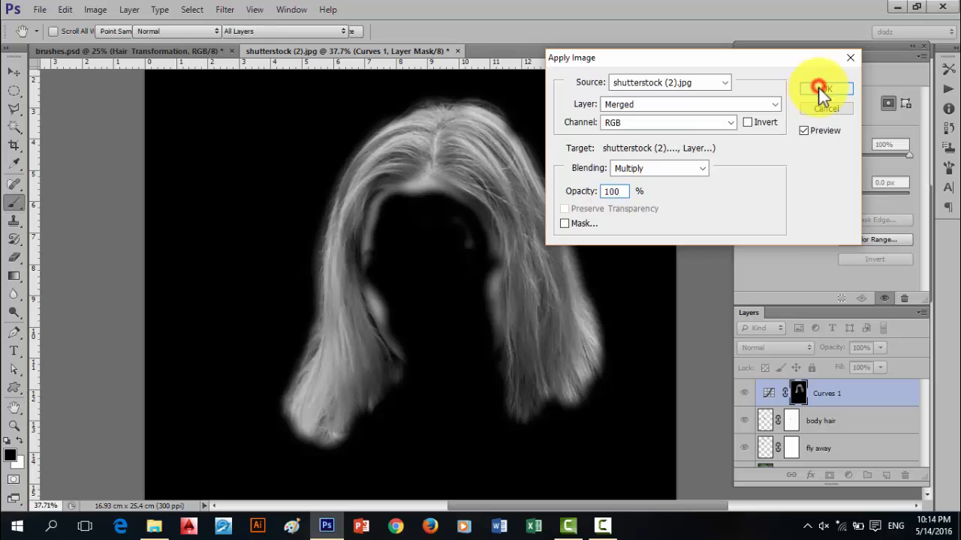
Brush black over the face area and around the outer hair edges of the Curves 1 mask, and return to the image view
{"action": "key", "text": "b"}
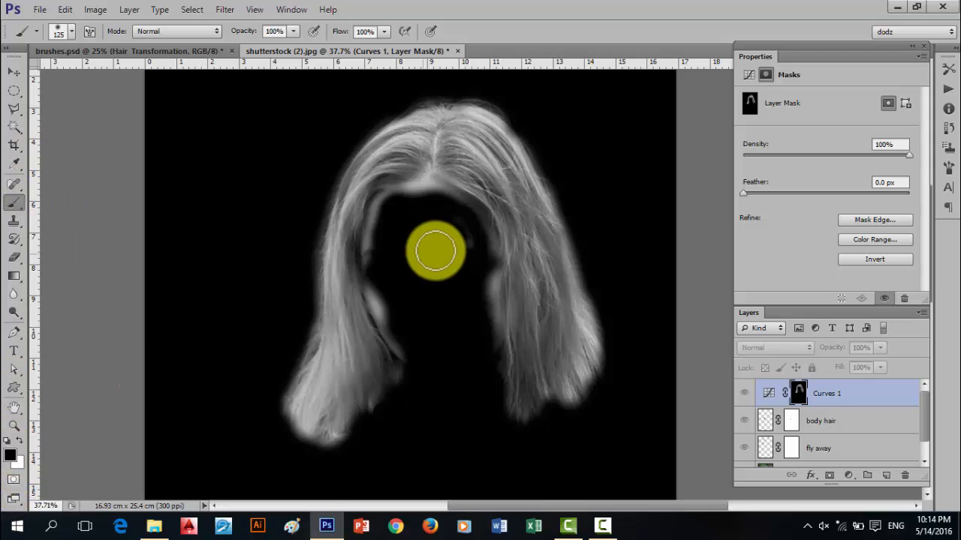
{"action": "mouse_move", "coordinate": [445, 256]}
{"action": "left_mouse_down"}
{"action": "mouse_move", "coordinate": [457, 257]}
{"action": "mouse_move", "coordinate": [462, 235]}
{"action": "left_mouse_up"}
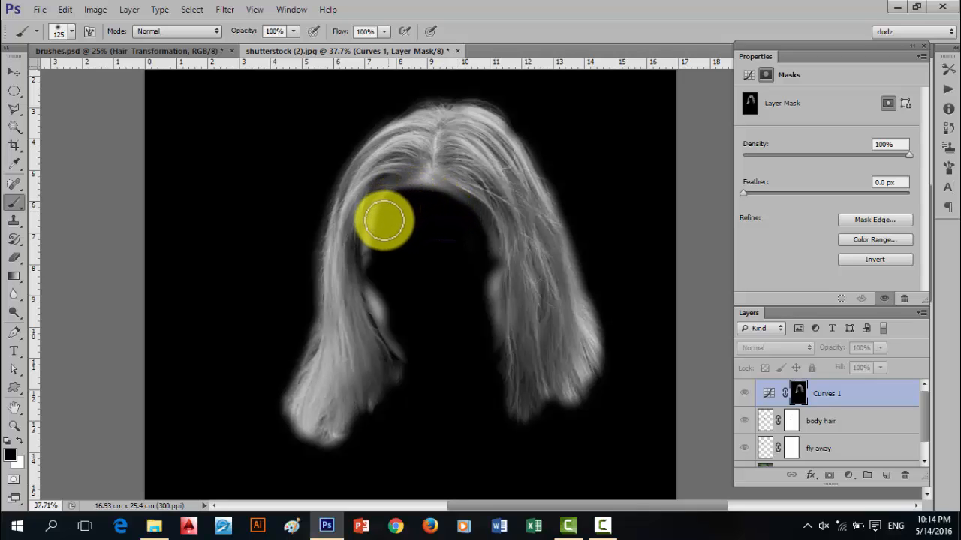
{"action": "mouse_move", "coordinate": [378, 250]}
{"action": "left_mouse_down"}
{"action": "mouse_move", "coordinate": [381, 288]}
{"action": "mouse_move", "coordinate": [411, 352]}
{"action": "mouse_move", "coordinate": [368, 272]}
{"action": "mouse_move", "coordinate": [392, 198]}
{"action": "mouse_move", "coordinate": [377, 277]}
{"action": "mouse_move", "coordinate": [403, 357]}
{"action": "mouse_move", "coordinate": [434, 299]}
{"action": "mouse_move", "coordinate": [467, 356]}
{"action": "mouse_move", "coordinate": [486, 359]}
{"action": "mouse_move", "coordinate": [493, 267]}
{"action": "mouse_move", "coordinate": [472, 216]}
{"action": "mouse_move", "coordinate": [428, 193]}
{"action": "mouse_move", "coordinate": [402, 192]}
{"action": "mouse_move", "coordinate": [443, 196]}
{"action": "mouse_move", "coordinate": [469, 224]}
{"action": "mouse_move", "coordinate": [487, 302]}
{"action": "mouse_move", "coordinate": [484, 338]}
{"action": "mouse_move", "coordinate": [421, 182]}
{"action": "mouse_move", "coordinate": [520, 193]}
{"action": "left_mouse_up"}
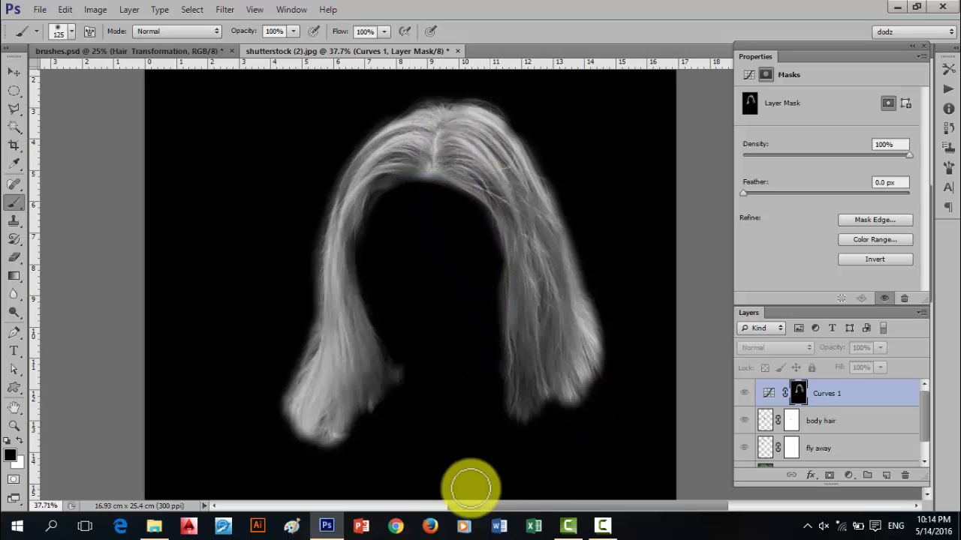
{"action": "mouse_move", "coordinate": [262, 423]}
{"action": "left_mouse_down"}
{"action": "mouse_move", "coordinate": [297, 324]}
{"action": "mouse_move", "coordinate": [313, 232]}
{"action": "mouse_move", "coordinate": [305, 220]}
{"action": "mouse_move", "coordinate": [337, 241]}
{"action": "left_mouse_up"}
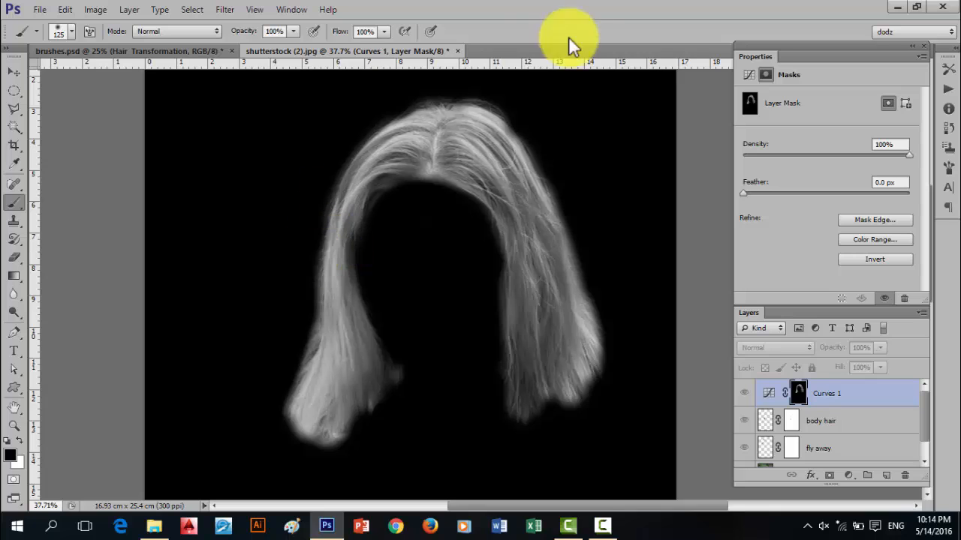
{"action": "mouse_move", "coordinate": [524, 98]}
{"action": "left_mouse_down"}
{"action": "mouse_move", "coordinate": [529, 122]}
{"action": "mouse_move", "coordinate": [519, 138]}
{"action": "mouse_move", "coordinate": [401, 112]}
{"action": "mouse_move", "coordinate": [378, 118]}
{"action": "mouse_move", "coordinate": [349, 142]}
{"action": "mouse_move", "coordinate": [315, 205]}
{"action": "left_mouse_up"}
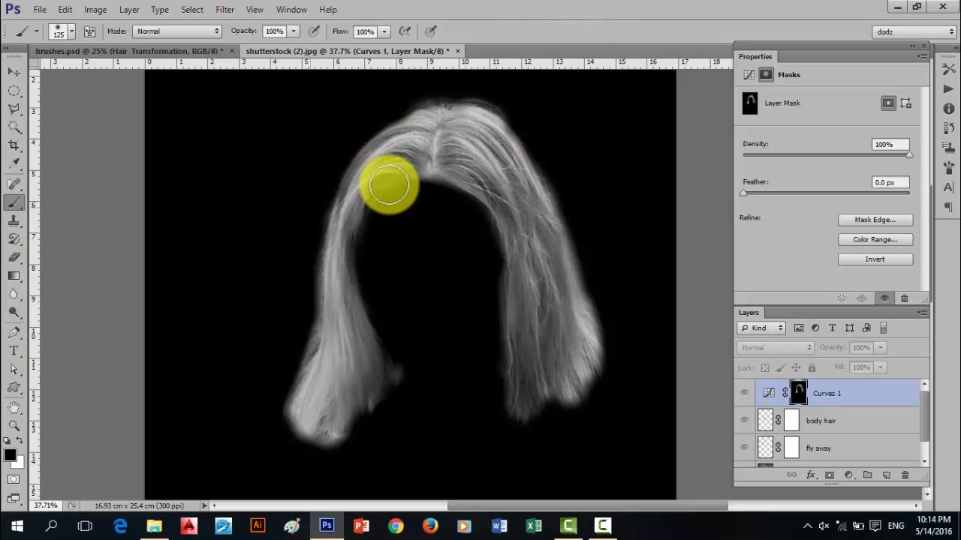
{"action": "mouse_move", "coordinate": [615, 337]}
{"action": "left_mouse_down"}
{"action": "mouse_move", "coordinate": [526, 115]}
{"action": "mouse_move", "coordinate": [565, 125]}
{"action": "mouse_move", "coordinate": [533, 109]}
{"action": "left_mouse_up"}
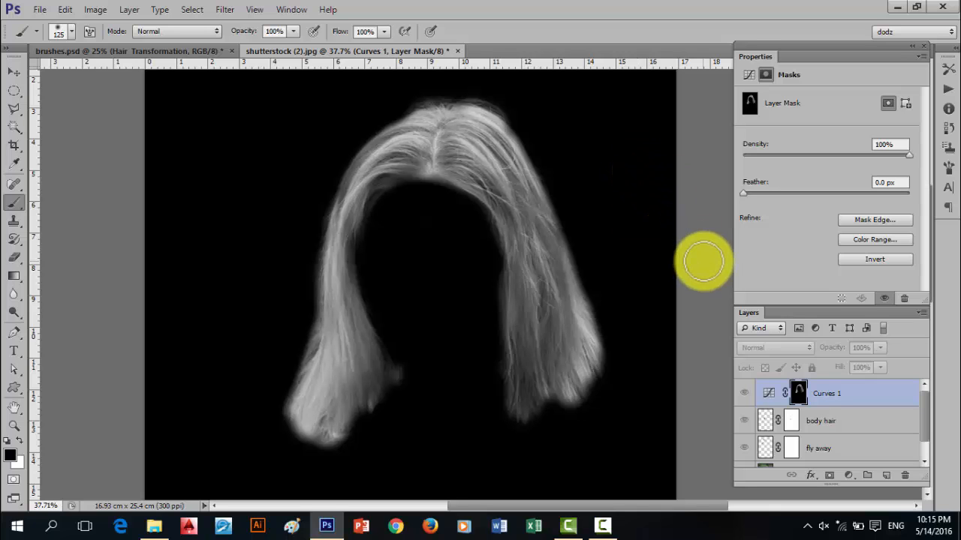
{"action": "left_click", "coordinate": [800, 400], "text": "alt"}
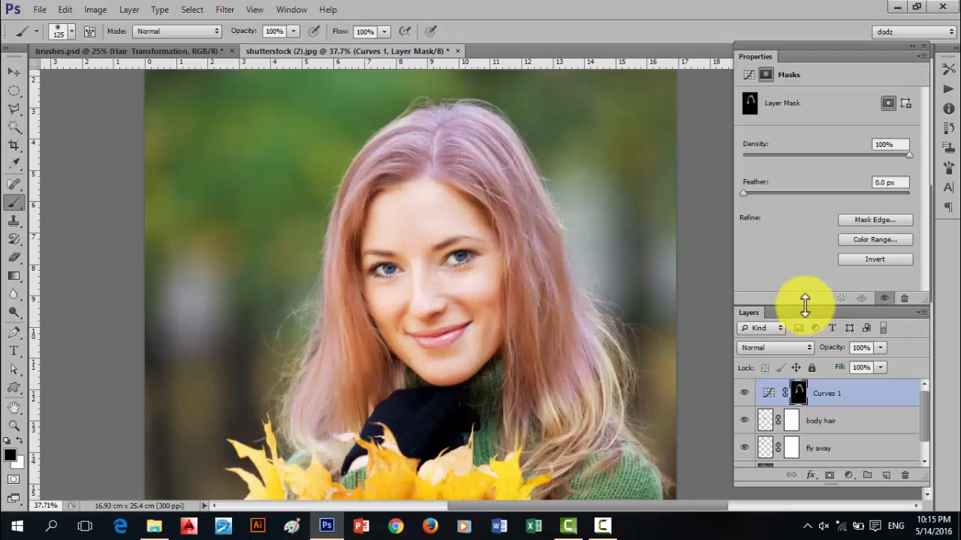
Hide and show the Curves 1 layer to compare the tinted hair with the original colour
{"action": "left_click", "coordinate": [762, 398]}
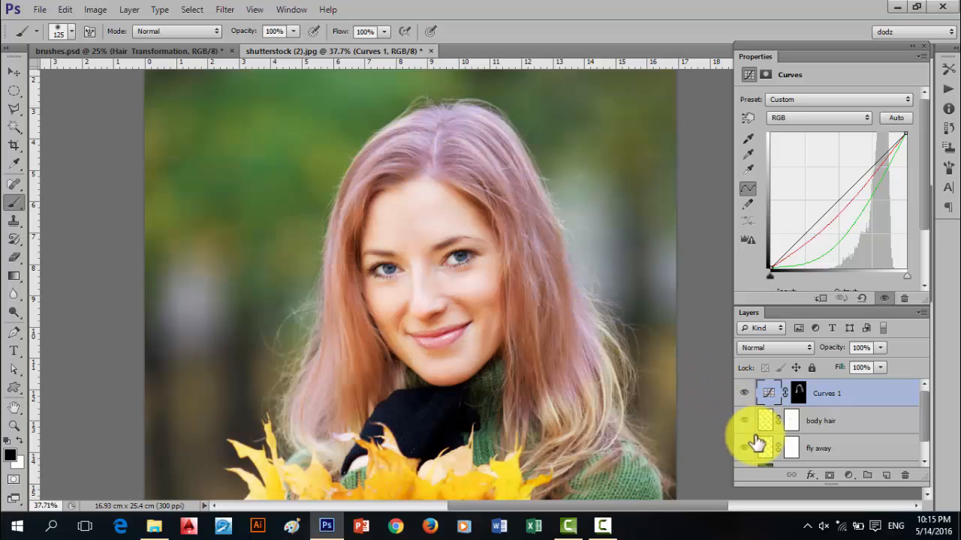
{"action": "left_click", "coordinate": [744, 394]}
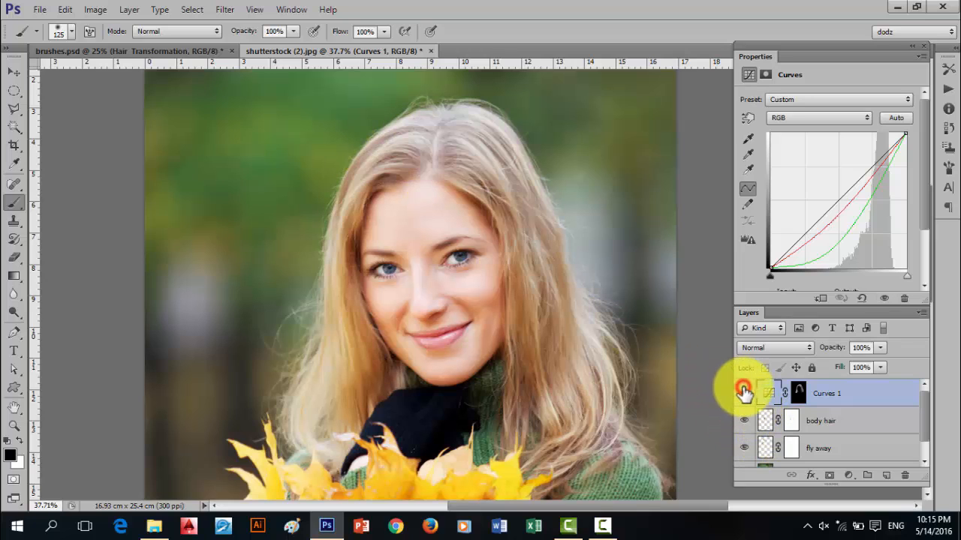
{"action": "left_click", "coordinate": [744, 392]}
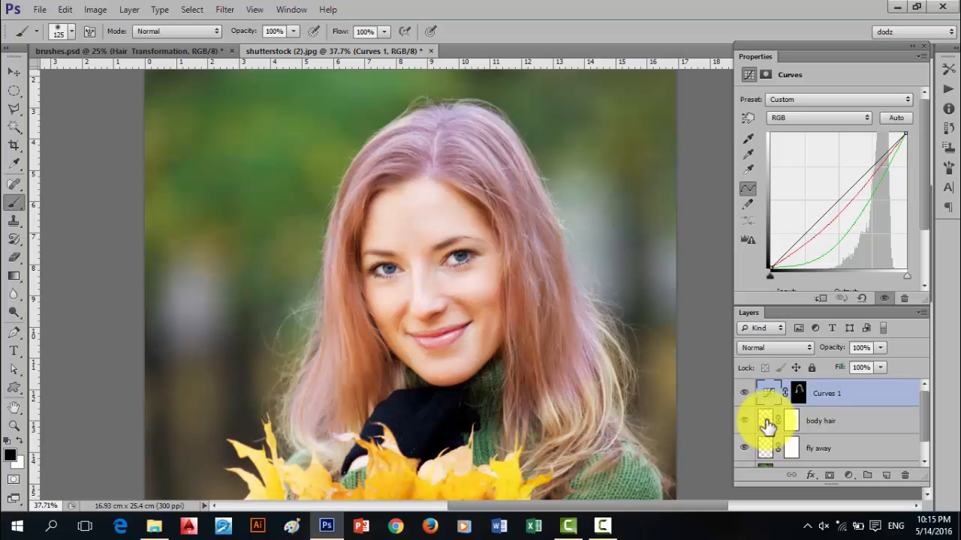
{"action": "left_click", "coordinate": [850, 475]}
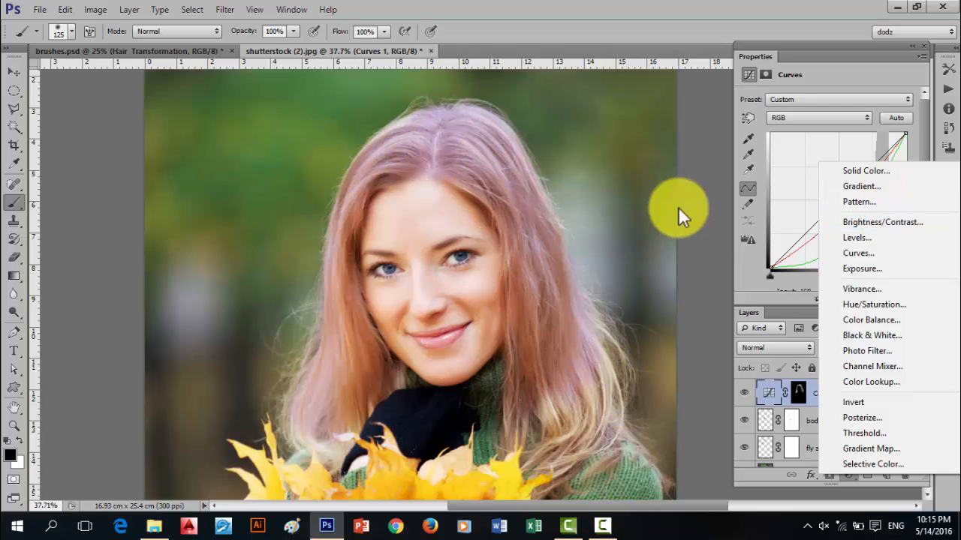
{"action": "left_click", "coordinate": [787, 49]}
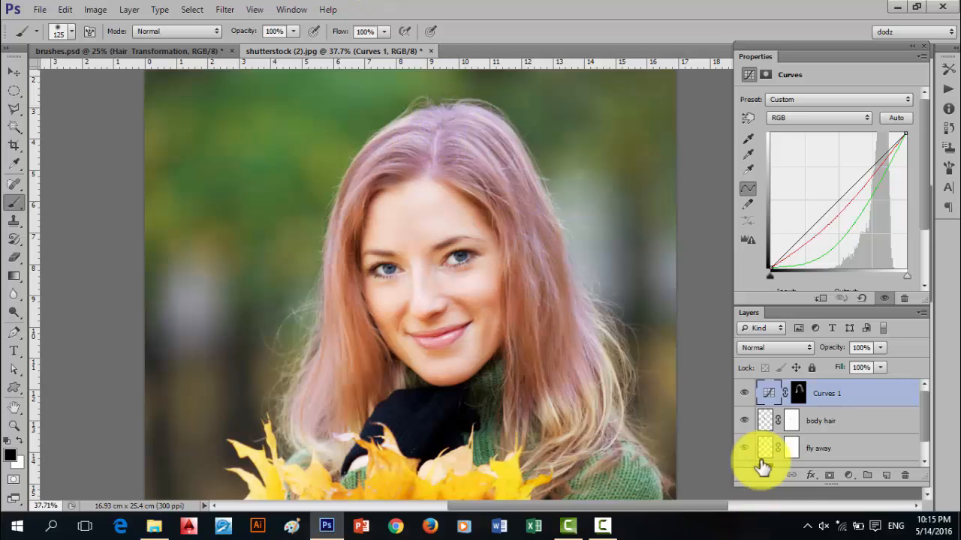
{"action": "left_click", "coordinate": [746, 393]}
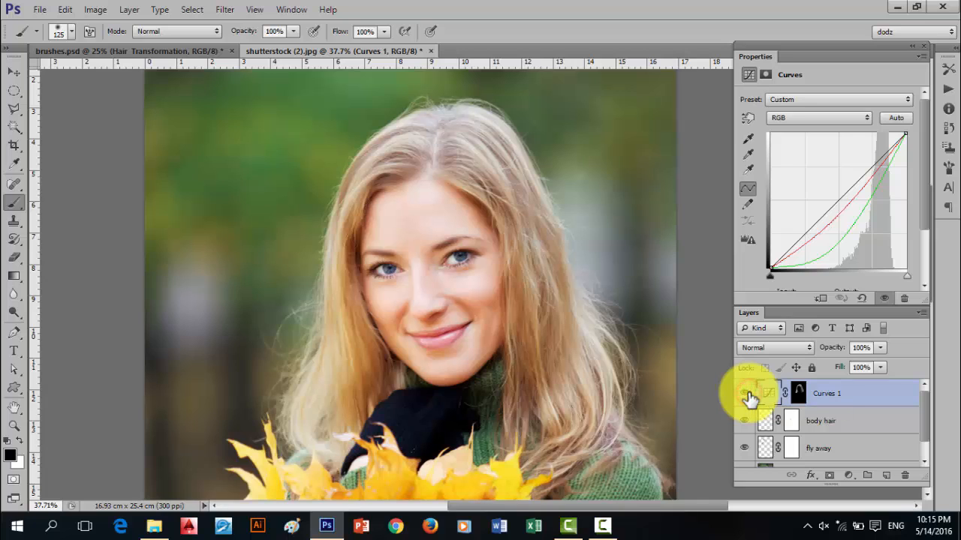
{"action": "left_click", "coordinate": [745, 394]}
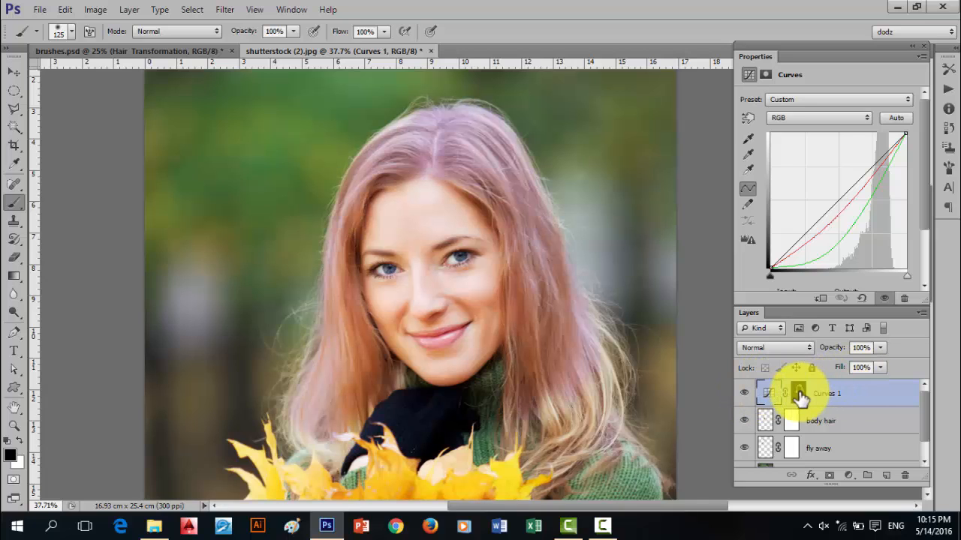
Load the Curves 1 mask as a selection to check its coverage, and deselect it
{"action": "left_click", "coordinate": [800, 393], "text": "ctrl"}
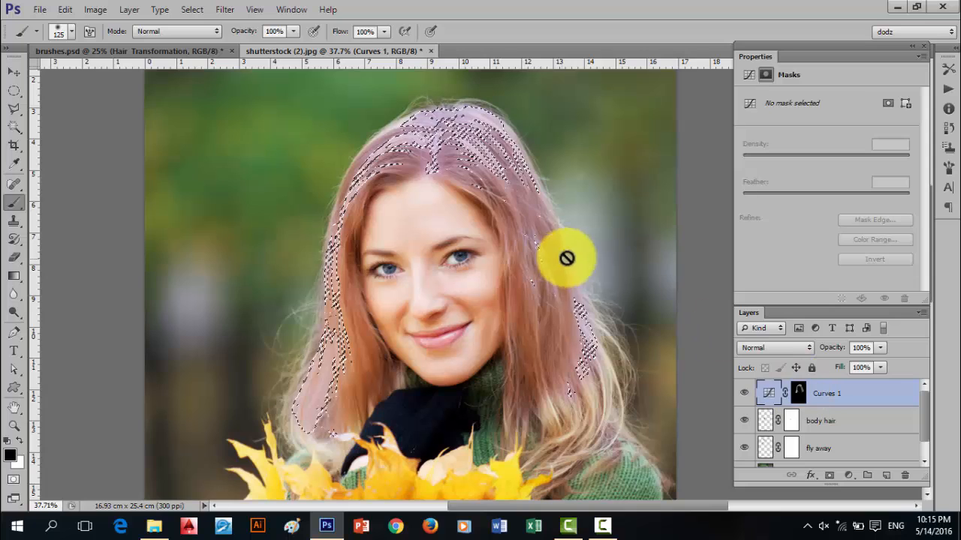
{"action": "key", "text": "ctrl+d"}
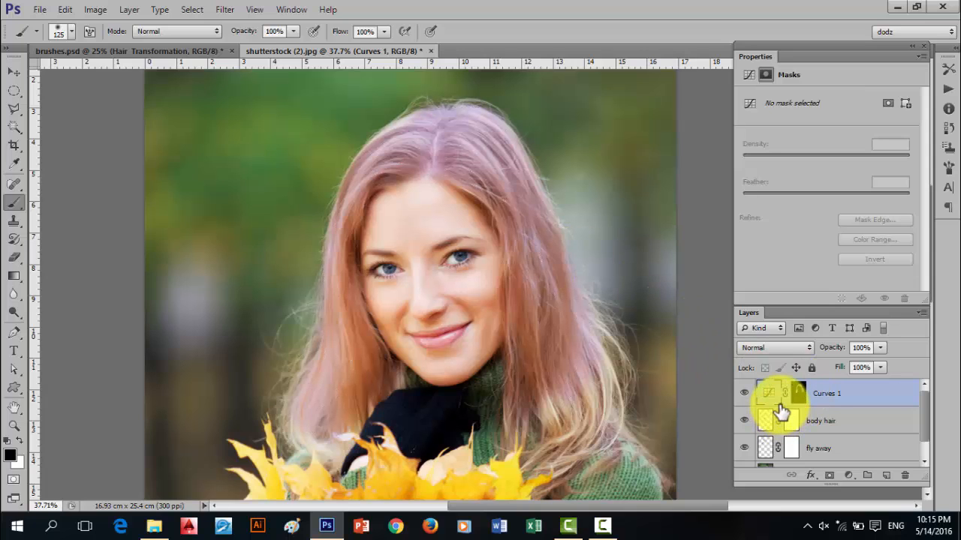
{"action": "scroll", "coordinate": [900, 429], "scroll_direction": "down", "scroll_amount": 2}
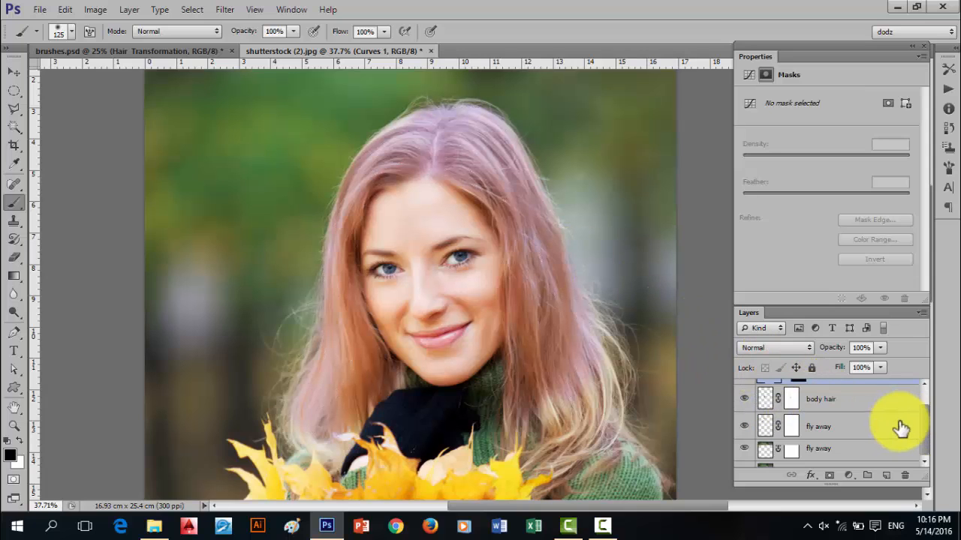
{"action": "scroll", "coordinate": [899, 429], "scroll_direction": "up", "scroll_amount": 1}
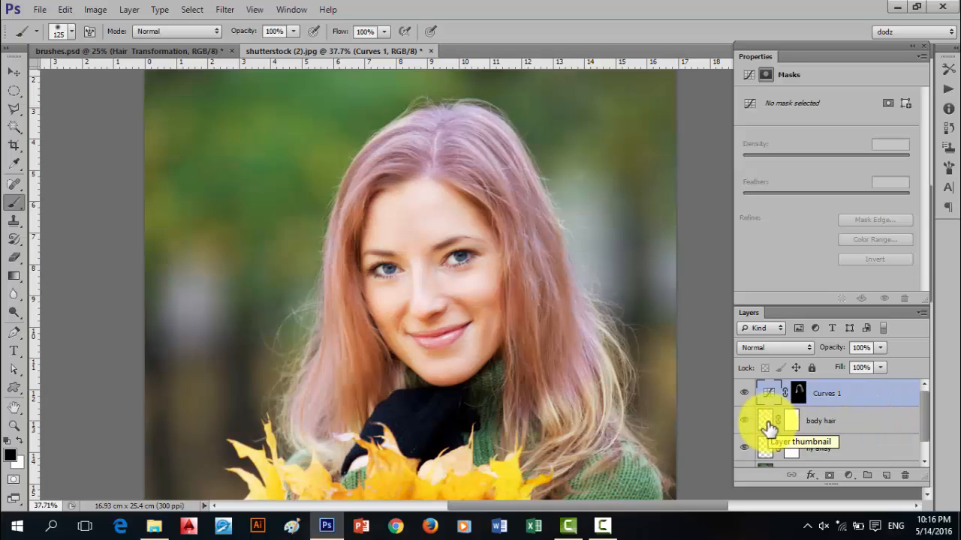
{"action": "scroll", "coordinate": [828, 436], "scroll_direction": "down", "scroll_amount": 1}
{"action": "scroll", "coordinate": [828, 440], "scroll_direction": "up", "scroll_amount": 1}
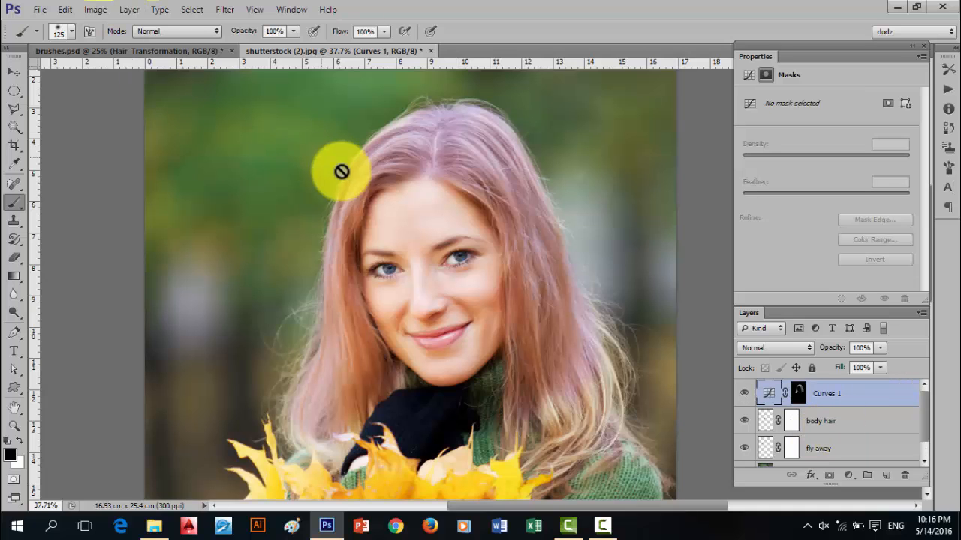
Add two new unmodified Curves adjustment layers above Curves 1
{"action": "scroll", "coordinate": [451, 154], "scroll_direction": "up", "scroll_amount": 2}
{"action": "scroll", "coordinate": [459, 147], "scroll_direction": "up", "scroll_amount": 1}
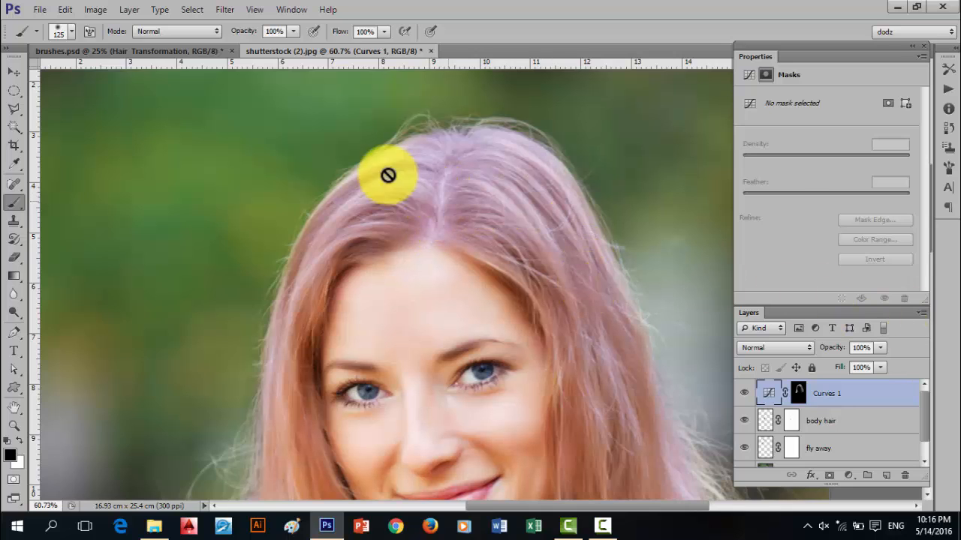
{"action": "left_click", "coordinate": [13, 71]}
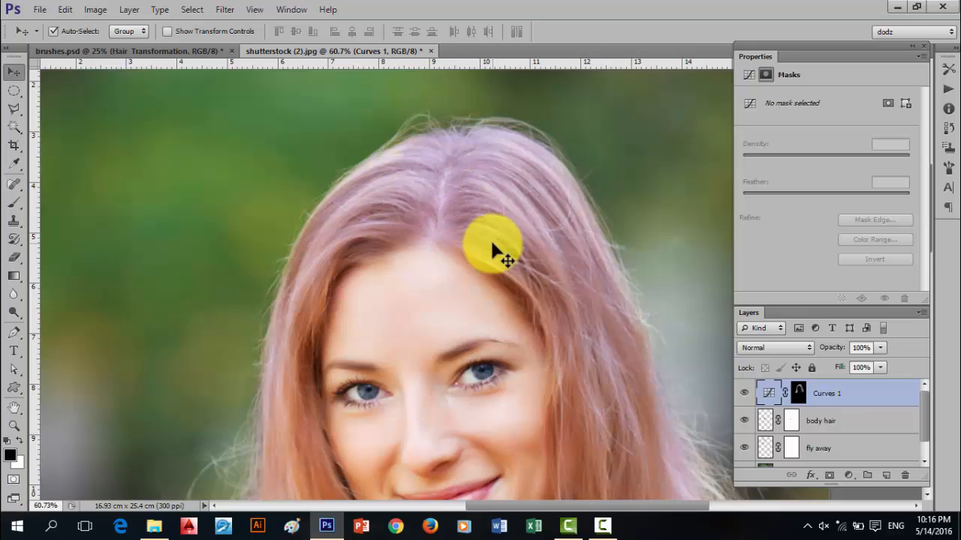
{"action": "left_click", "coordinate": [848, 478]}
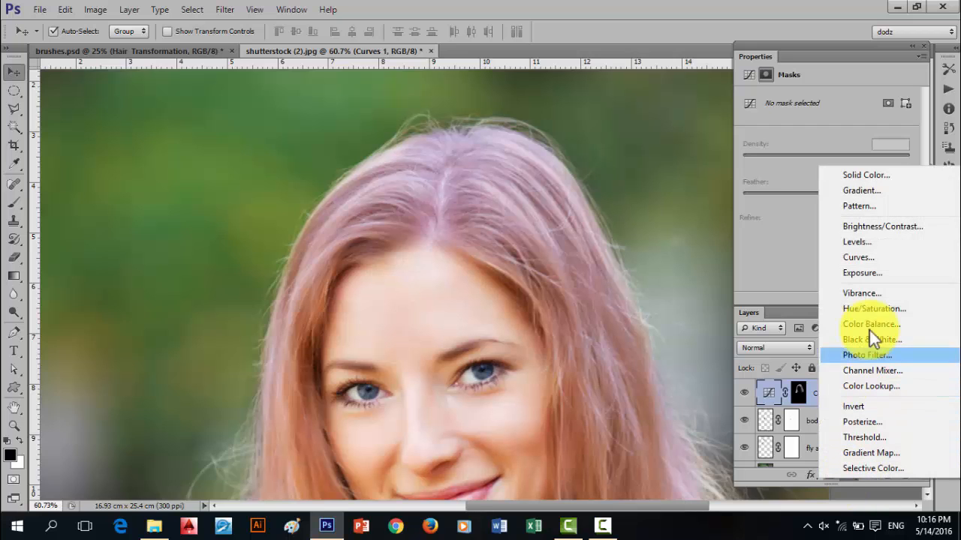
{"action": "left_click", "coordinate": [866, 257]}
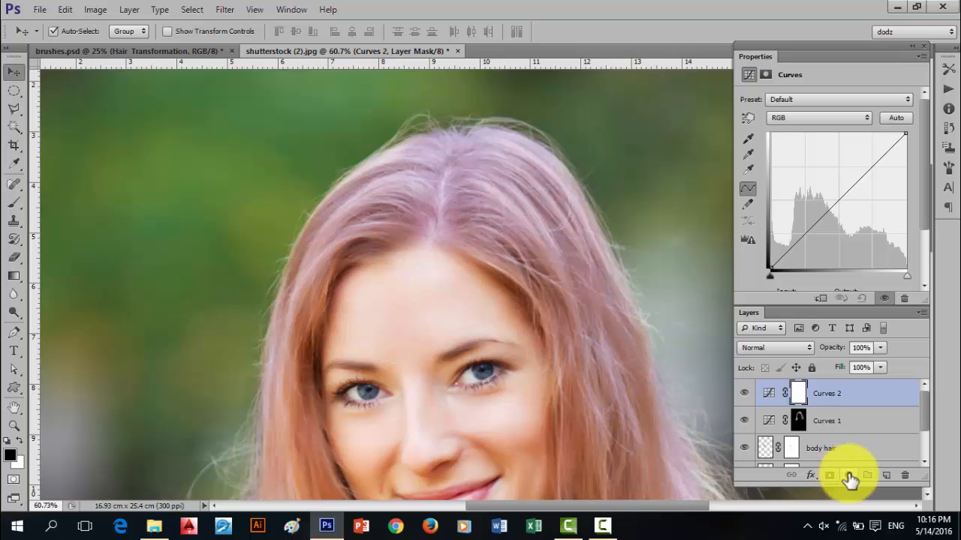
{"action": "left_click", "coordinate": [849, 478]}
{"action": "left_click", "coordinate": [865, 253]}
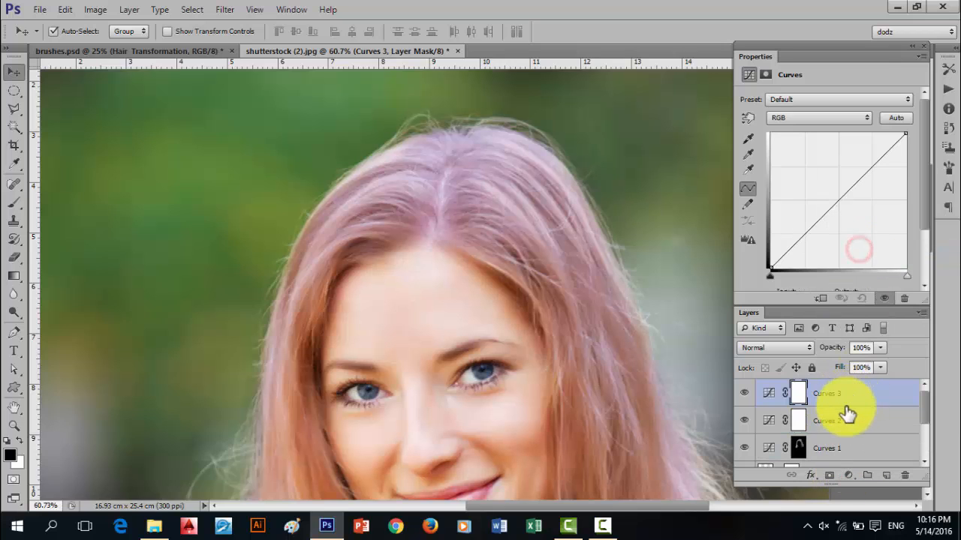
Rename the Curves 2 layer as "color burn" and the Curves 3 layer as "color dodge"
{"action": "double_click", "coordinate": [821, 426]}
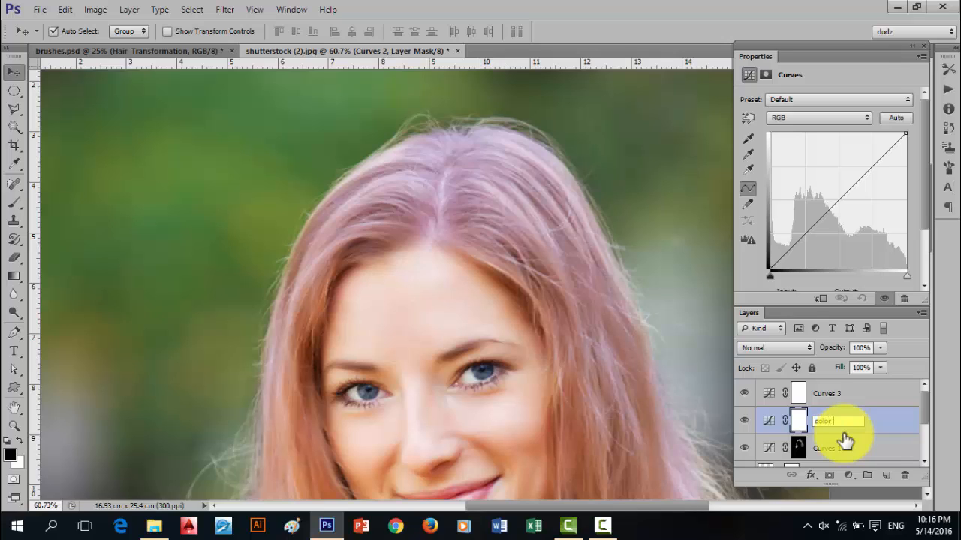
{"action": "left_click", "coordinate": [826, 393]}
{"action": "double_click", "coordinate": [833, 394]}
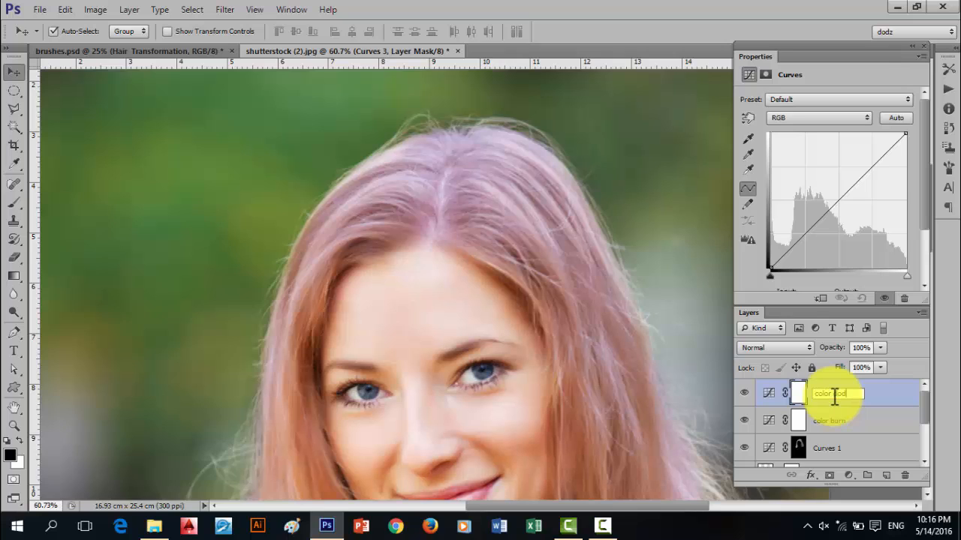
{"action": "left_click", "coordinate": [868, 438]}
Set the color burn layer's blend mode to Color Burn and invert its mask to black
{"action": "left_click", "coordinate": [841, 420]}
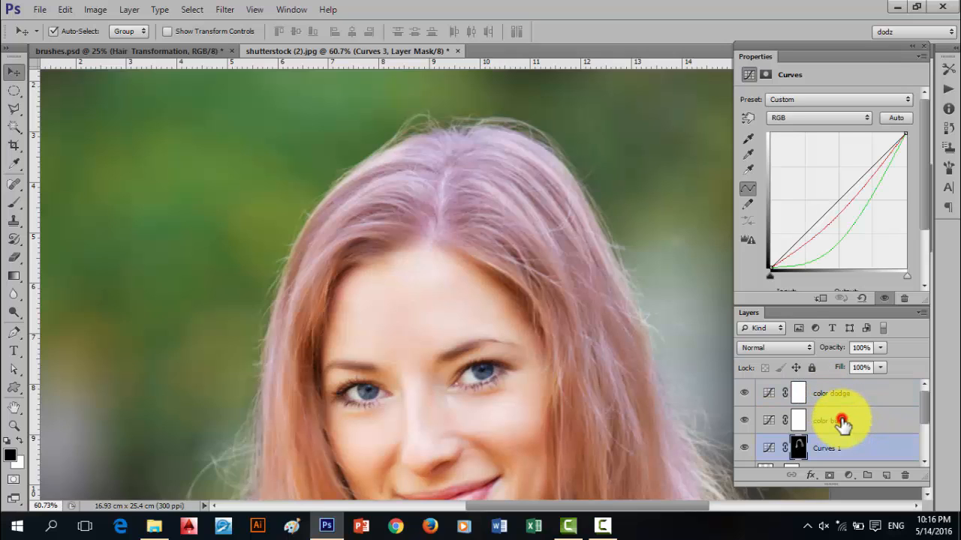
{"action": "left_click", "coordinate": [794, 421]}
{"action": "left_click", "coordinate": [794, 349]}
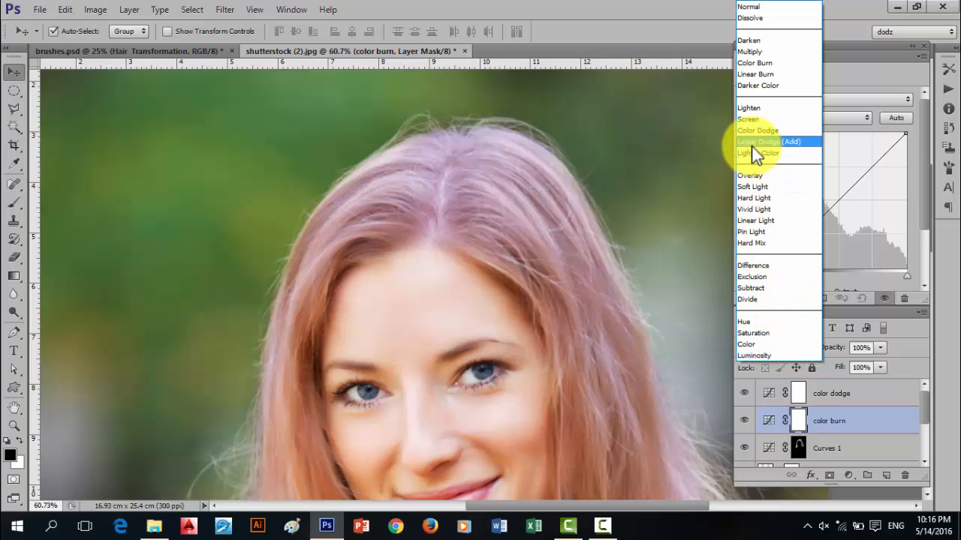
{"action": "left_click", "coordinate": [756, 63]}
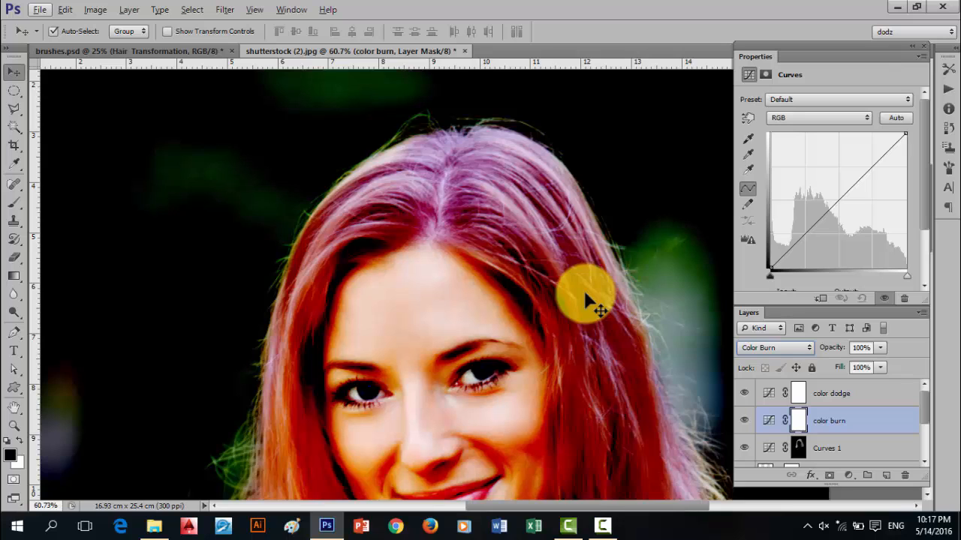
{"action": "key", "text": "ctrl+i"}
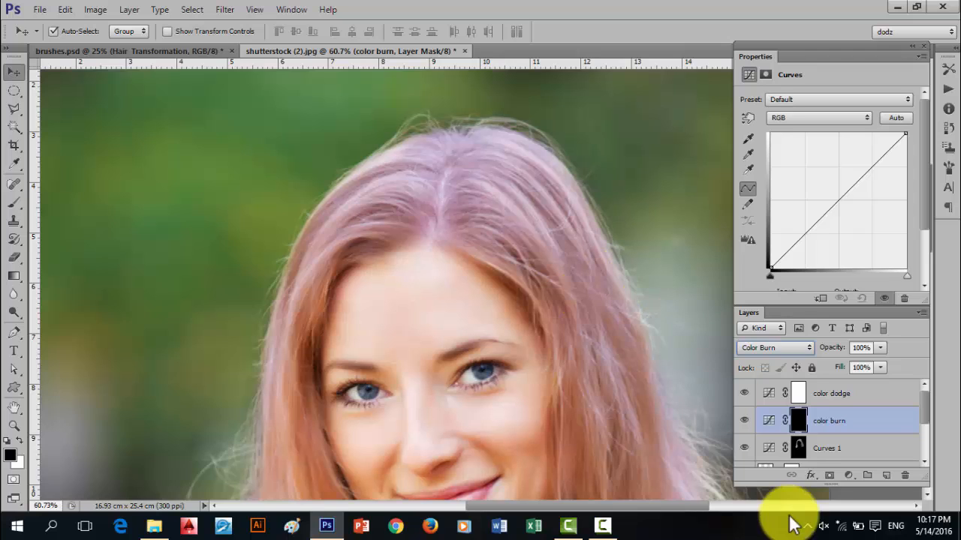
Set the color dodge layer's blend mode to Color Dodge and invert its mask to black
{"action": "left_click", "coordinate": [797, 397]}
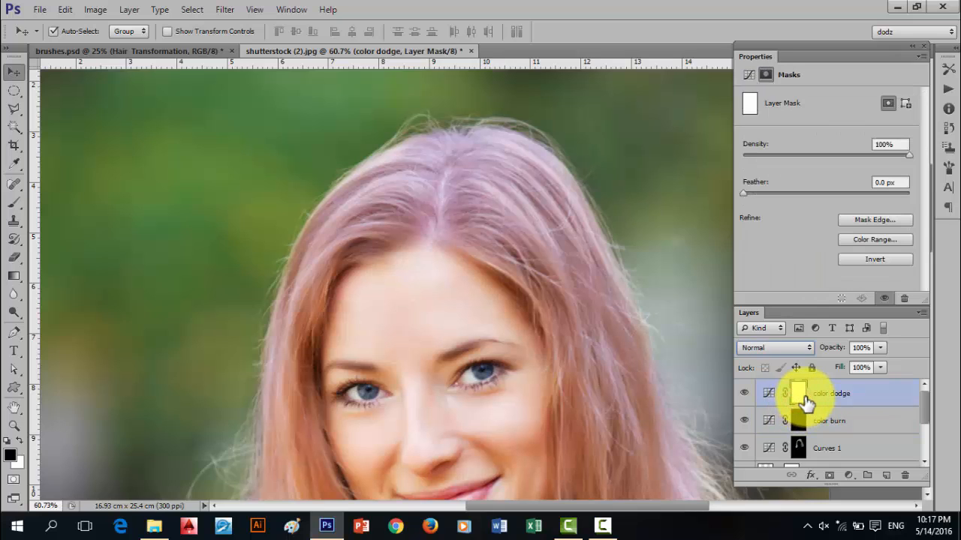
{"action": "left_click", "coordinate": [789, 348]}
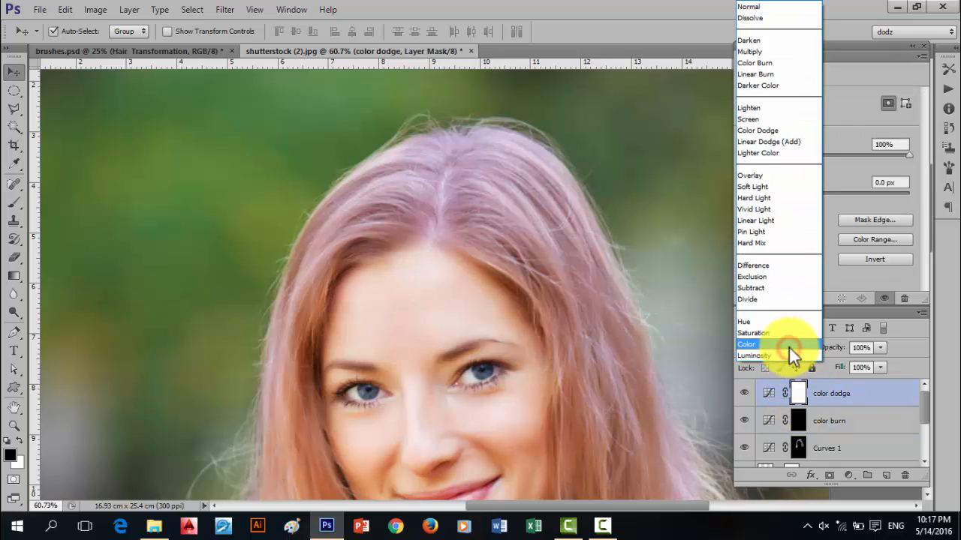
{"action": "left_click", "coordinate": [768, 129]}
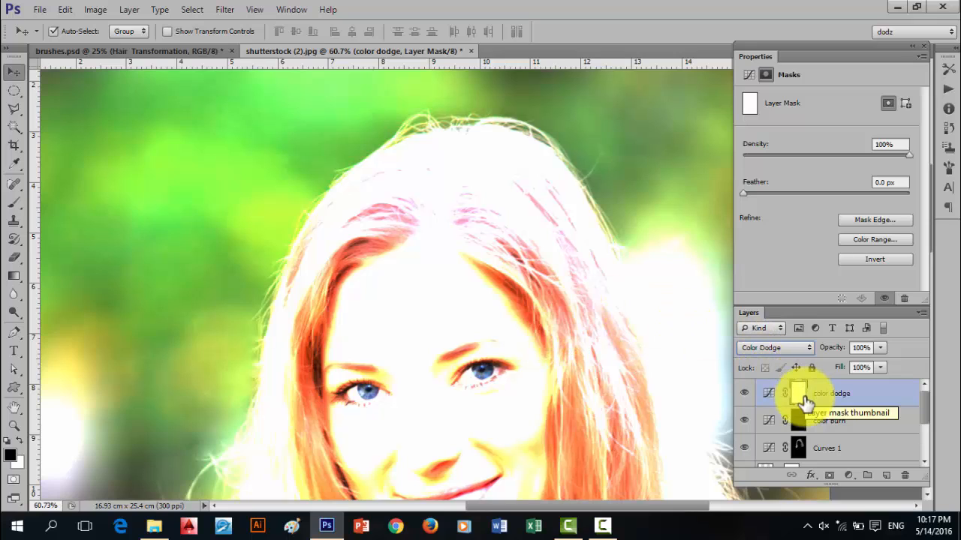
{"action": "key", "text": "ctrl+i"}
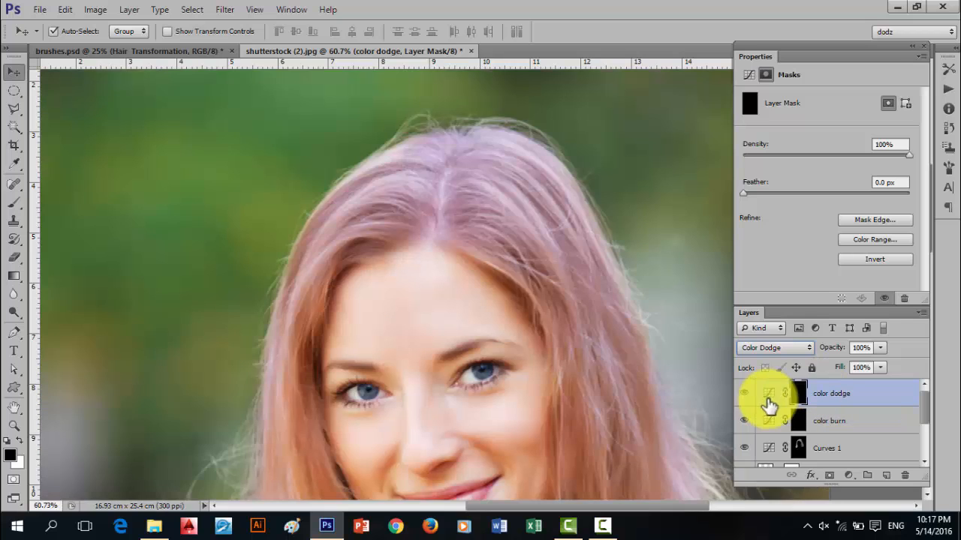
{"action": "key", "text": "alt"}
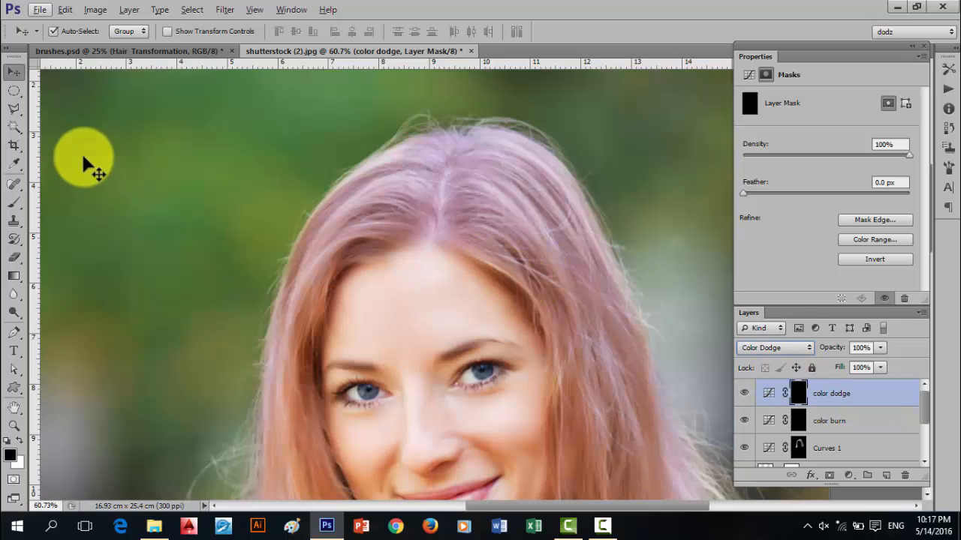
{"action": "left_click", "coordinate": [514, 283]}
{"action": "scroll", "coordinate": [516, 323], "scroll_direction": "down", "scroll_amount": 1}
{"action": "scroll", "coordinate": [517, 330], "scroll_direction": "down", "scroll_amount": 2}
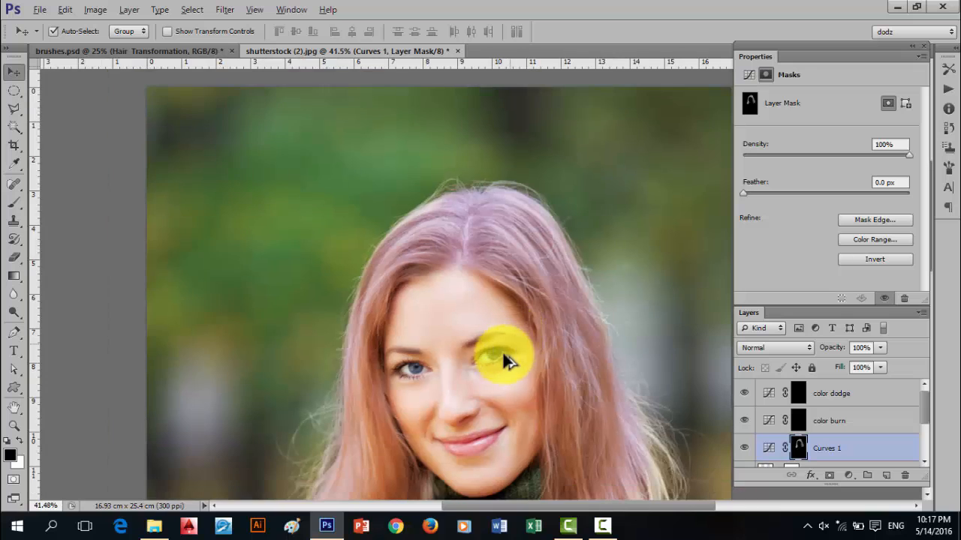
{"action": "scroll", "coordinate": [500, 368], "scroll_direction": "up", "scroll_amount": 3}
{"action": "left_click_drag", "start_coordinate": [455, 363], "coordinate": [470, 307]}
{"action": "scroll", "coordinate": [536, 349], "scroll_direction": "up", "scroll_amount": 1}
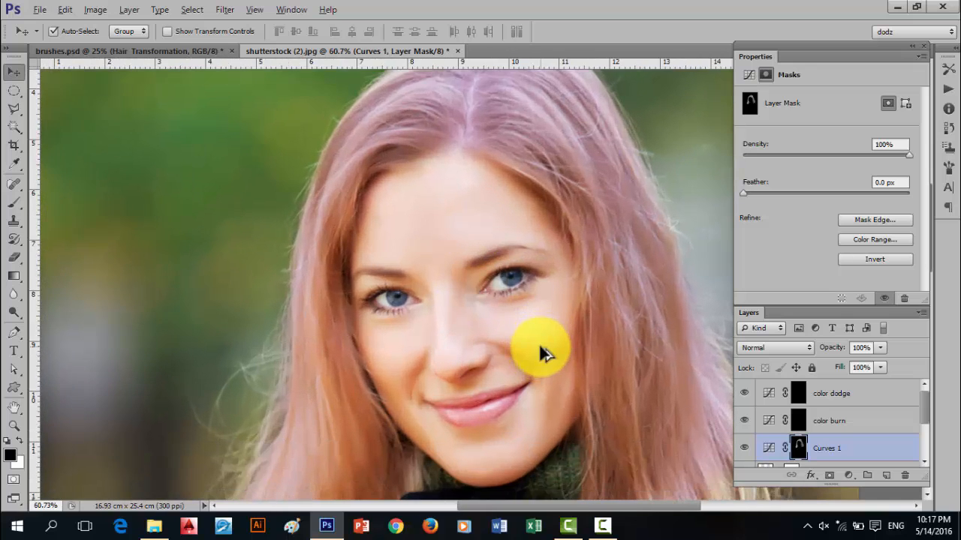
Select the color burn layer's mask and activate the Brush tool with white as the foreground colour
{"action": "left_click_drag", "start_coordinate": [498, 229], "coordinate": [840, 422]}
{"action": "left_click", "coordinate": [800, 422]}
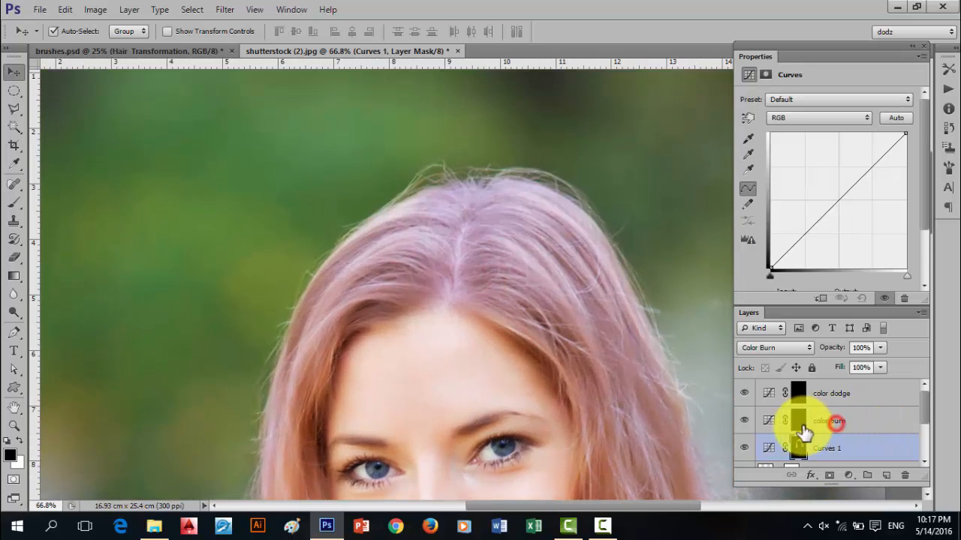
{"action": "key", "text": "ctrl+r"}
{"action": "scroll", "coordinate": [488, 379], "scroll_direction": "up", "scroll_amount": 1}
{"action": "left_click_drag", "start_coordinate": [455, 353], "coordinate": [457, 310]}
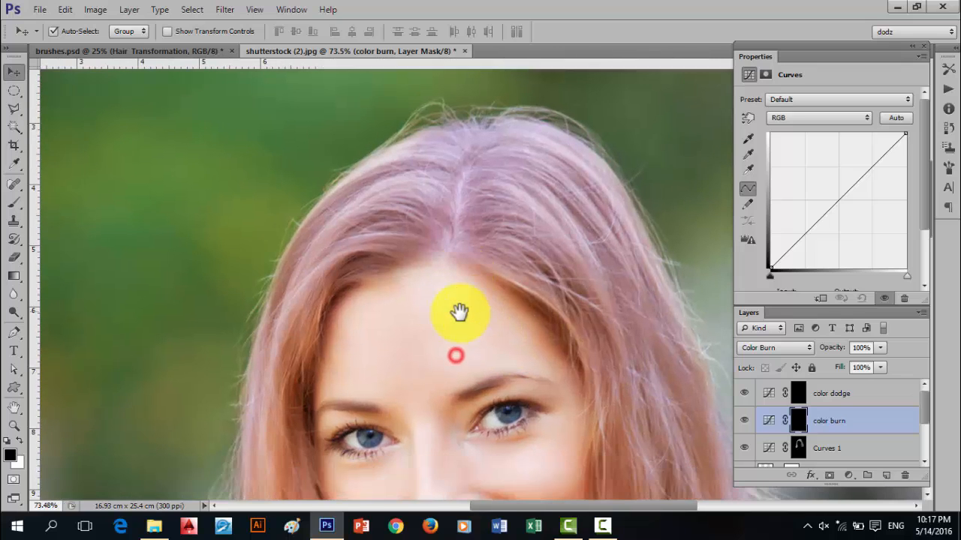
{"action": "left_click", "coordinate": [13, 203]}
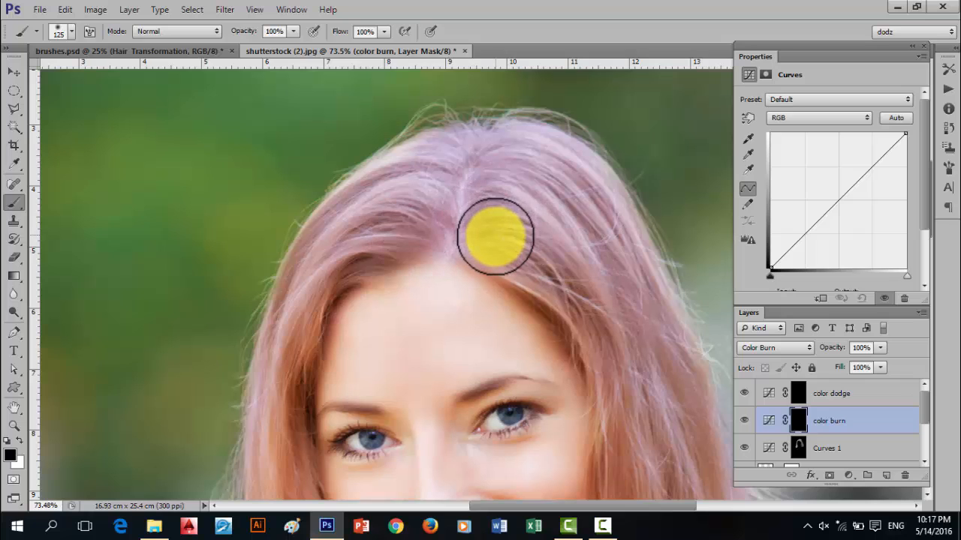
{"action": "left_click", "coordinate": [487, 237]}
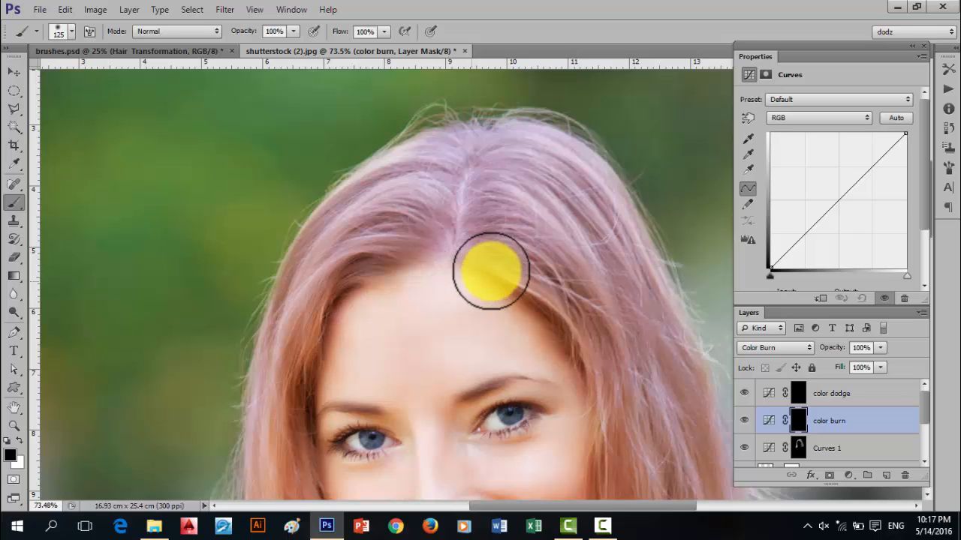
{"action": "scroll", "coordinate": [516, 249], "scroll_direction": "down", "scroll_amount": 1}
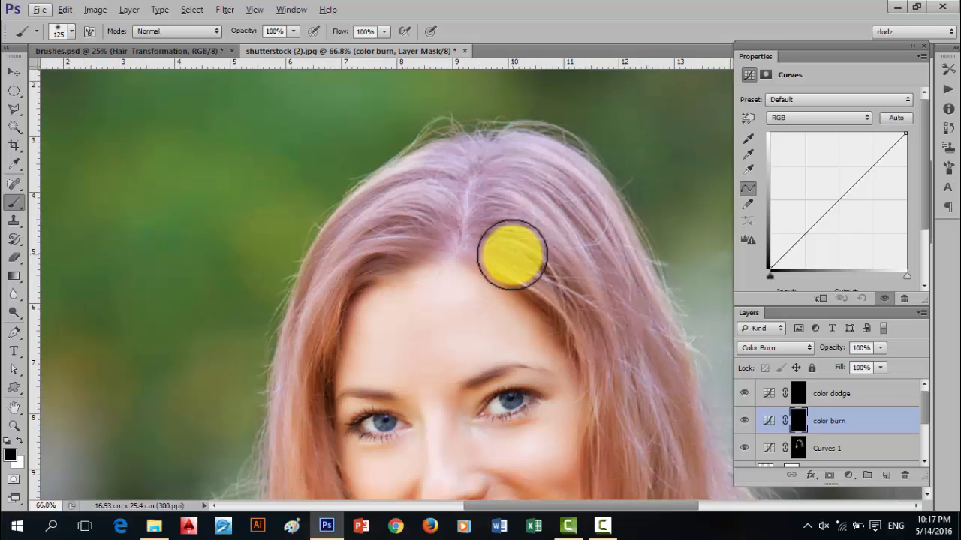
{"action": "left_click", "coordinate": [427, 236]}
{"action": "left_click", "coordinate": [473, 225]}
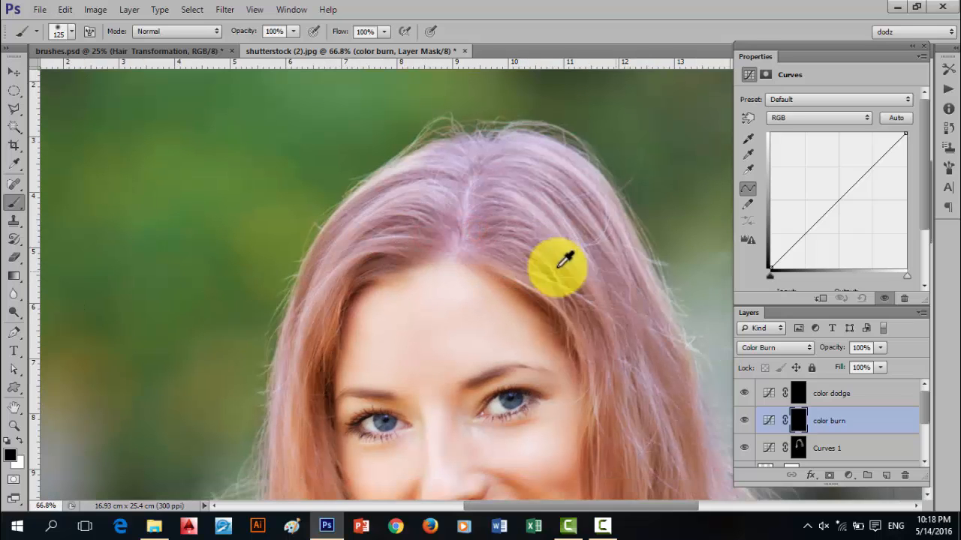
{"action": "scroll", "coordinate": [510, 255], "scroll_direction": "down", "scroll_amount": 1}
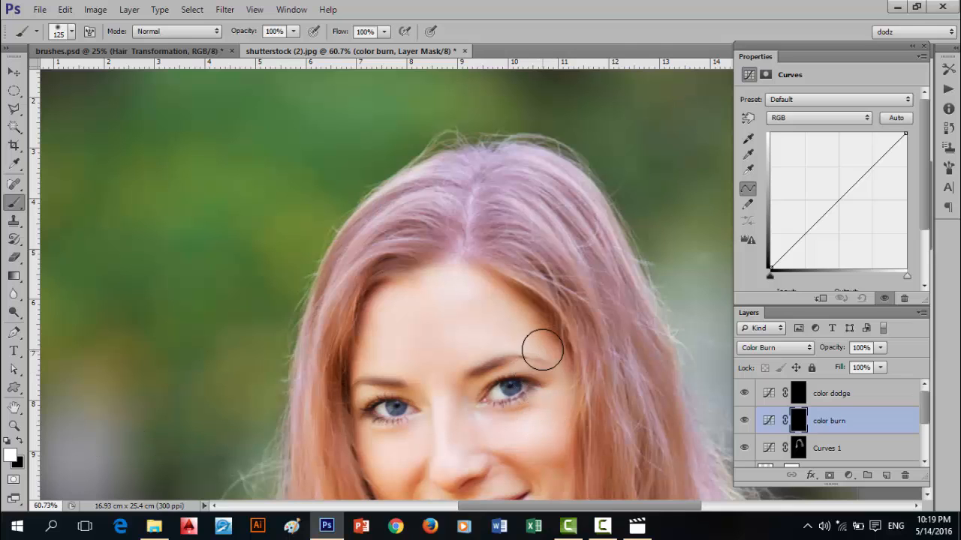
Try a white brush stroke at 100% opacity on the color burn mask over the roots beside the parting, and undo it
{"action": "scroll", "coordinate": [515, 307], "scroll_direction": "up", "scroll_amount": 2}
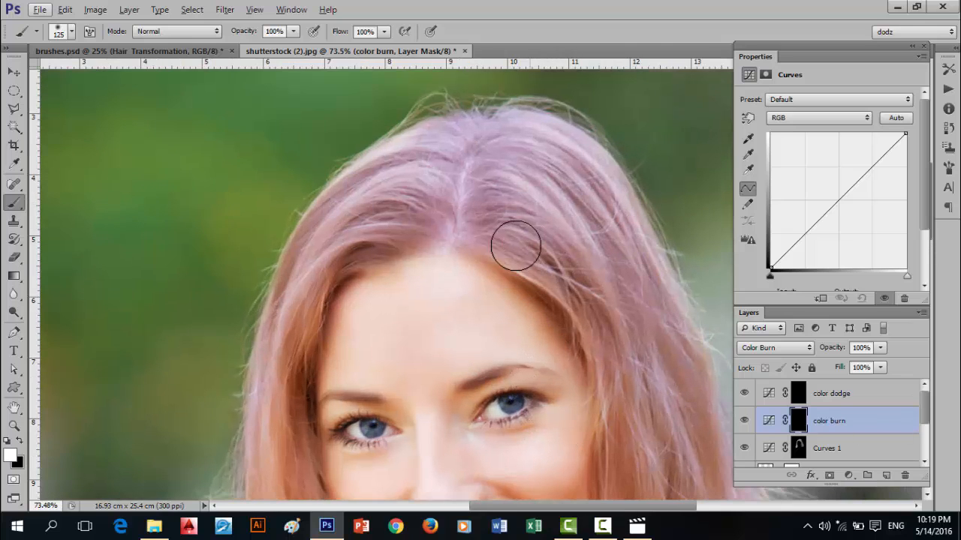
{"action": "left_click_drag", "start_coordinate": [485, 241], "coordinate": [537, 259]}
{"action": "scroll", "coordinate": [617, 317], "scroll_direction": "down", "scroll_amount": 1}
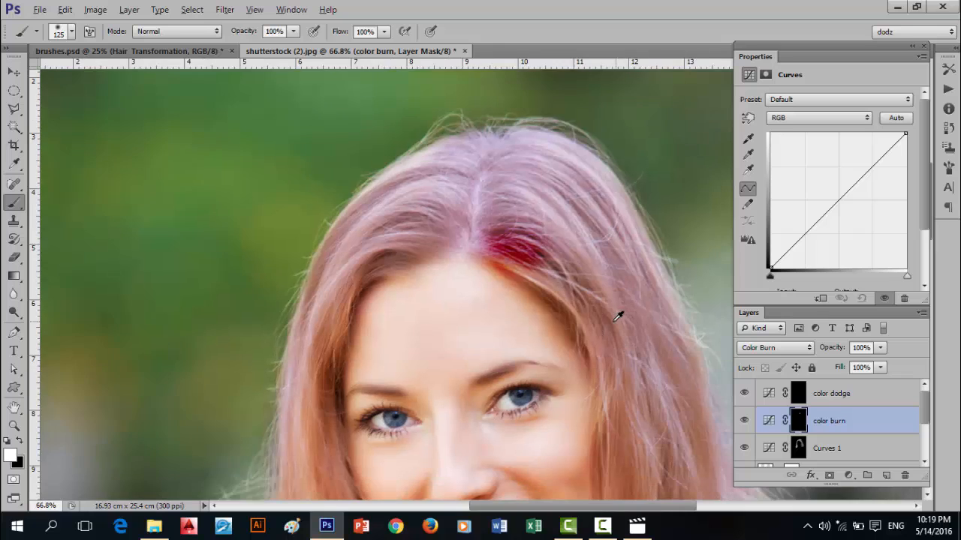
{"action": "scroll", "coordinate": [617, 317], "scroll_direction": "down", "scroll_amount": 1}
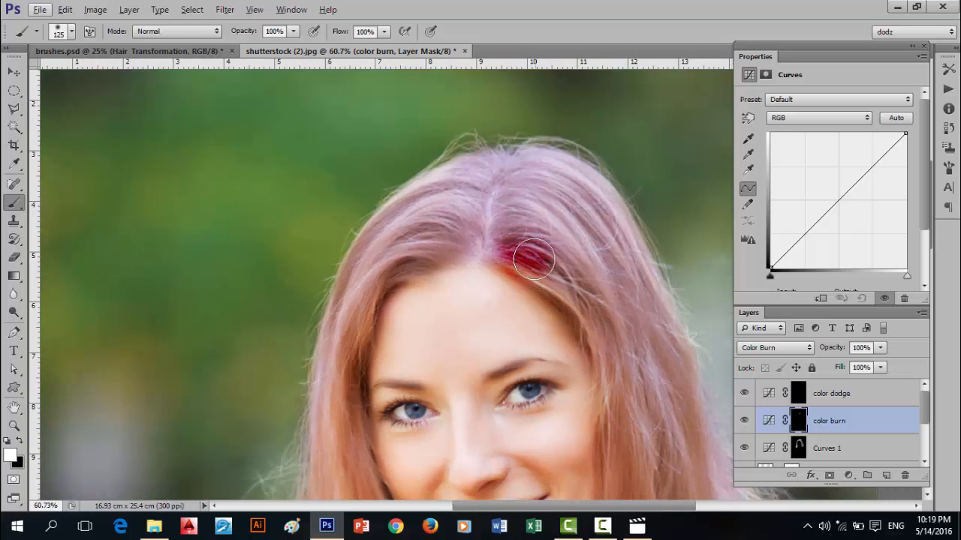
{"action": "scroll", "coordinate": [550, 257], "scroll_direction": "down", "scroll_amount": 1}
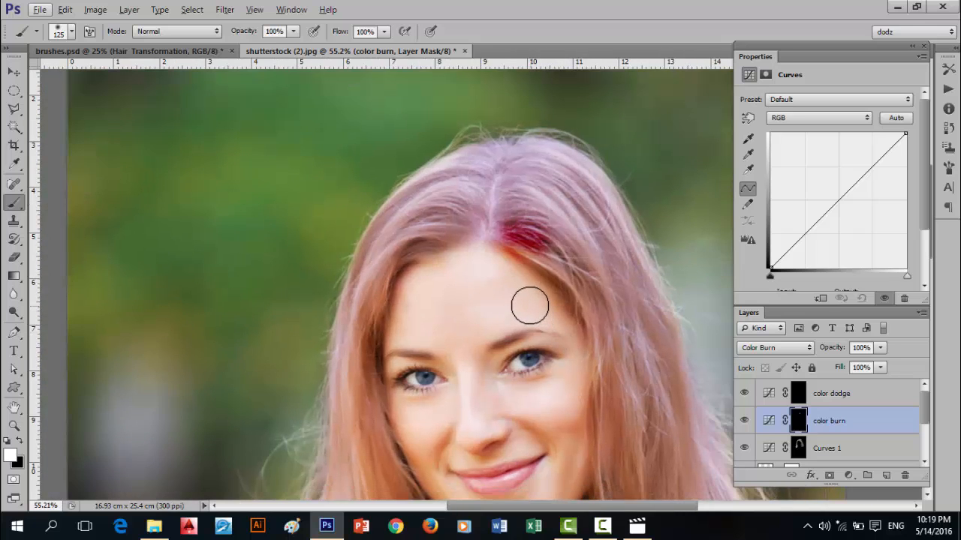
{"action": "key", "text": "ctrl+z"}
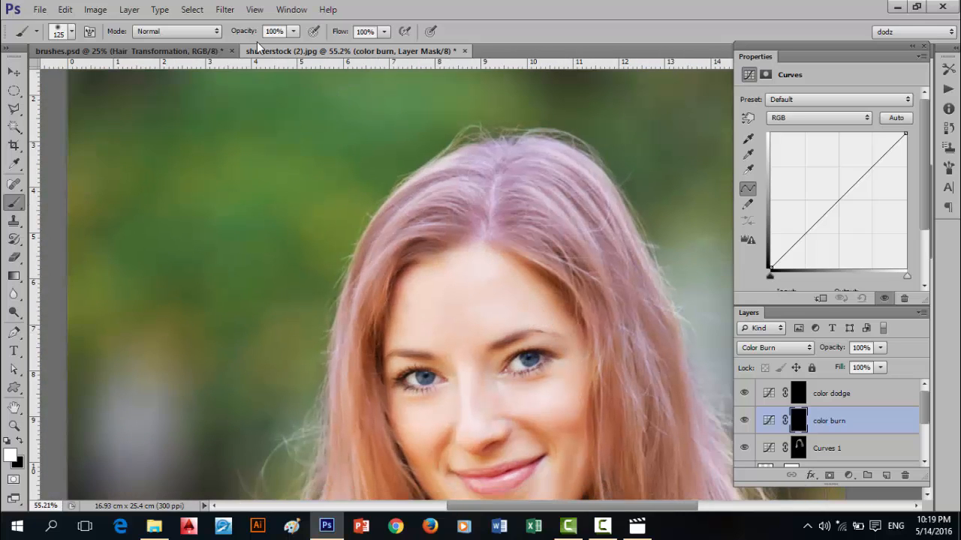
Brush white at 9% opacity on the color burn mask over the roots on both sides of the parting, and compare with the layer hidden
{"action": "left_click_drag", "start_coordinate": [245, 33], "coordinate": [239, 35]}
{"action": "scroll", "coordinate": [568, 242], "scroll_direction": "down", "scroll_amount": 2}
{"action": "scroll", "coordinate": [561, 278], "scroll_direction": "up", "scroll_amount": 3}
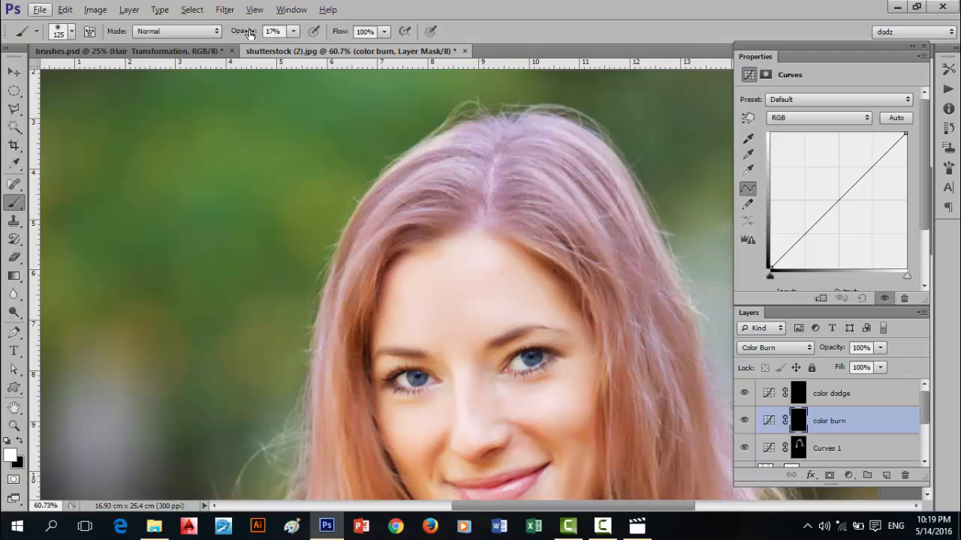
{"action": "left_click_drag", "start_coordinate": [249, 34], "coordinate": [239, 35]}
{"action": "right_click", "coordinate": [559, 167]}
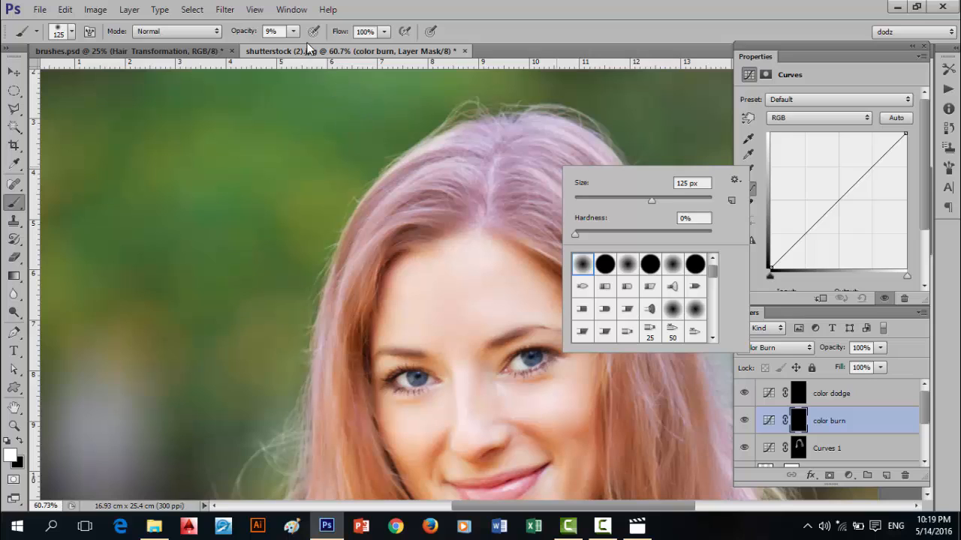
{"action": "left_click", "coordinate": [242, 33]}
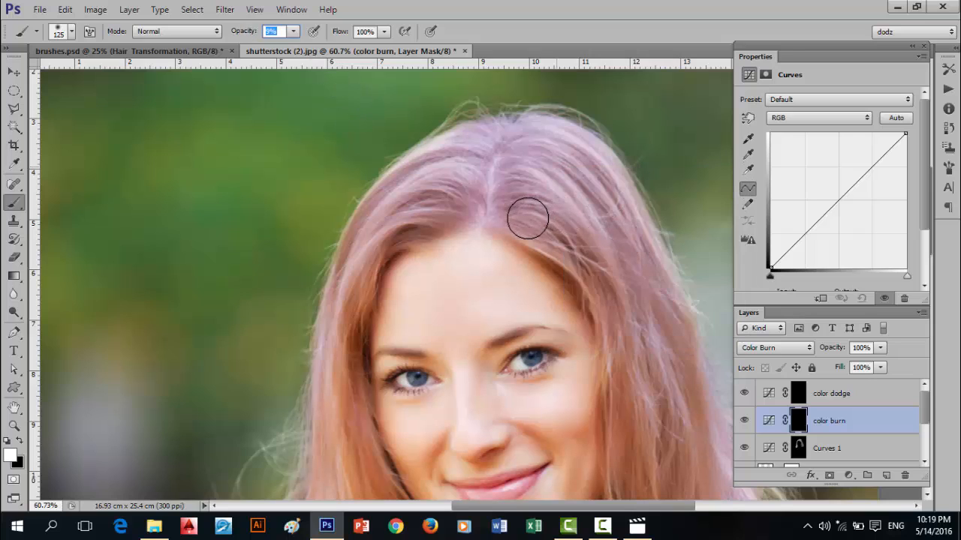
{"action": "mouse_move", "coordinate": [532, 224]}
{"action": "left_mouse_down"}
{"action": "mouse_move", "coordinate": [565, 229]}
{"action": "mouse_move", "coordinate": [526, 215]}
{"action": "mouse_move", "coordinate": [553, 247]}
{"action": "mouse_move", "coordinate": [534, 228]}
{"action": "mouse_move", "coordinate": [572, 240]}
{"action": "mouse_move", "coordinate": [550, 236]}
{"action": "mouse_move", "coordinate": [528, 211]}
{"action": "mouse_move", "coordinate": [591, 250]}
{"action": "mouse_move", "coordinate": [514, 235]}
{"action": "mouse_move", "coordinate": [512, 226]}
{"action": "mouse_move", "coordinate": [580, 247]}
{"action": "mouse_move", "coordinate": [601, 278]}
{"action": "mouse_move", "coordinate": [483, 234]}
{"action": "mouse_move", "coordinate": [440, 199]}
{"action": "mouse_move", "coordinate": [414, 220]}
{"action": "mouse_move", "coordinate": [447, 207]}
{"action": "mouse_move", "coordinate": [454, 214]}
{"action": "mouse_move", "coordinate": [427, 225]}
{"action": "mouse_move", "coordinate": [455, 204]}
{"action": "mouse_move", "coordinate": [425, 201]}
{"action": "left_mouse_up"}
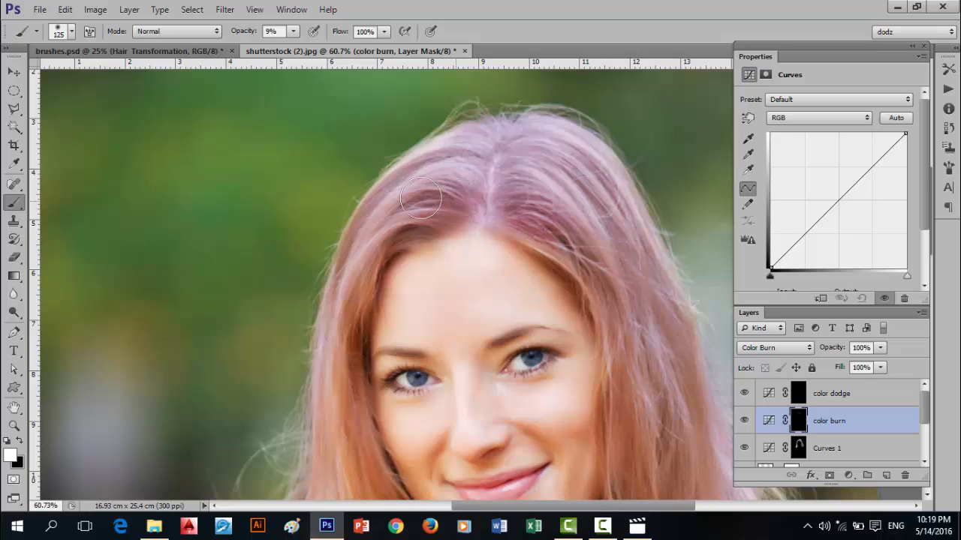
{"action": "left_click", "coordinate": [744, 421]}
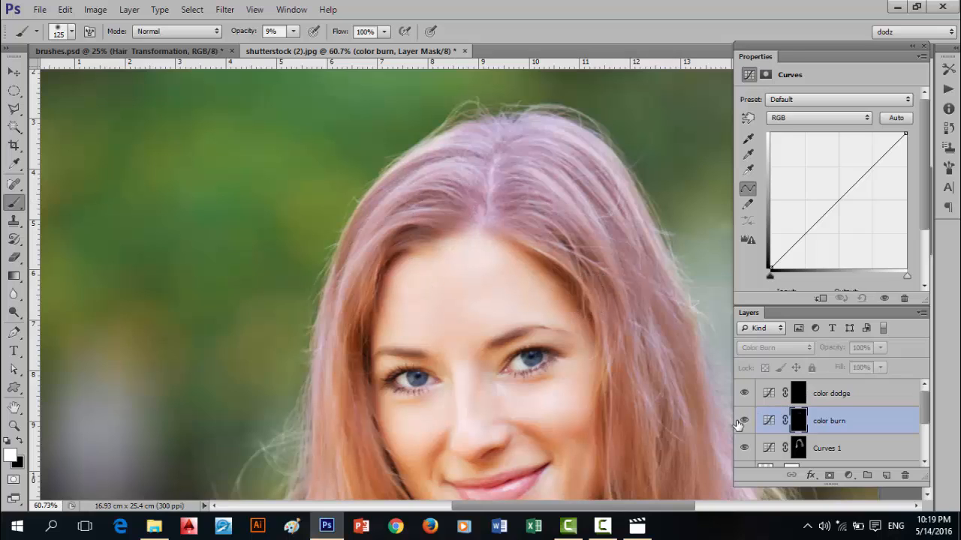
{"action": "left_click", "coordinate": [743, 421]}
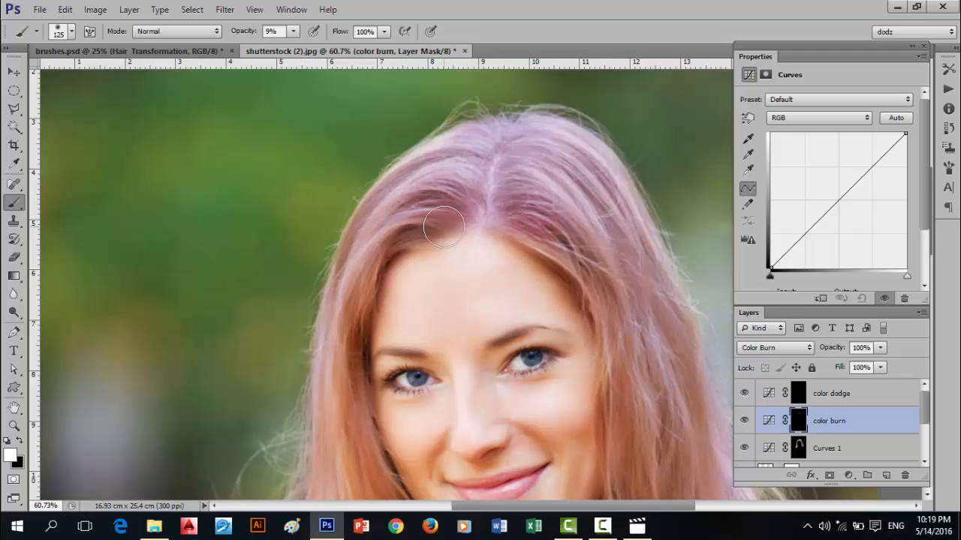
Brush more white at 9% opacity on the color burn mask along the hairline right of the parting, and compare with the layer hidden
{"action": "left_click_drag", "start_coordinate": [501, 216], "coordinate": [557, 247]}
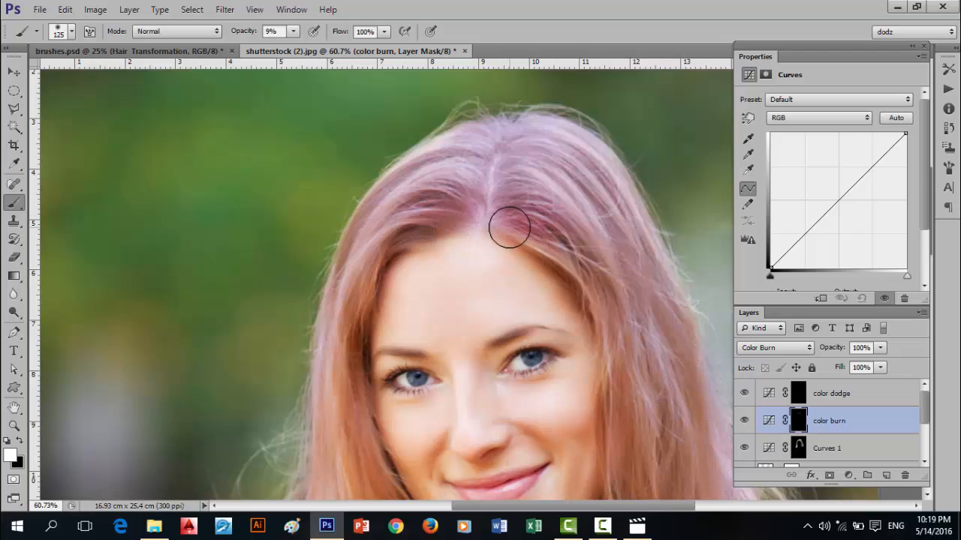
{"action": "left_click_drag", "start_coordinate": [508, 227], "coordinate": [576, 267]}
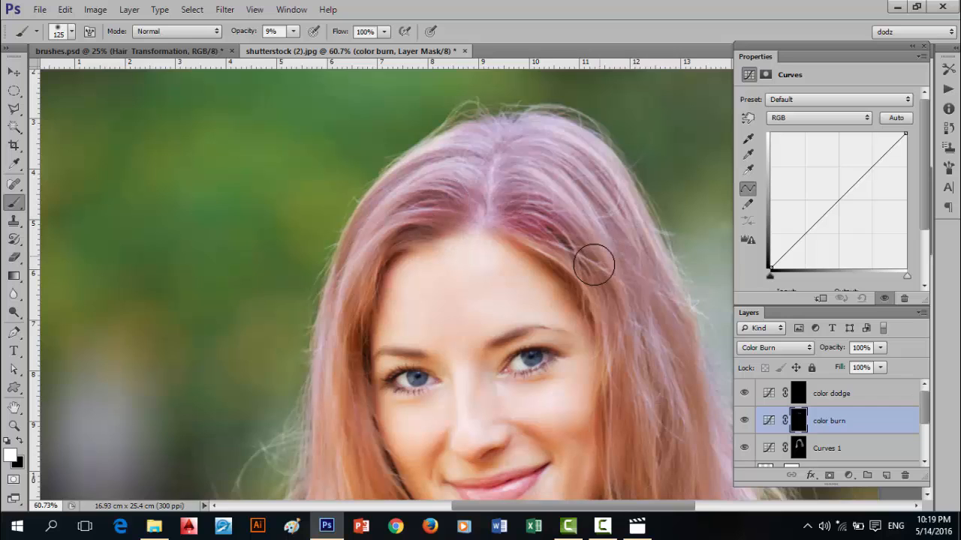
{"action": "scroll", "coordinate": [594, 262], "scroll_direction": "down", "scroll_amount": 3}
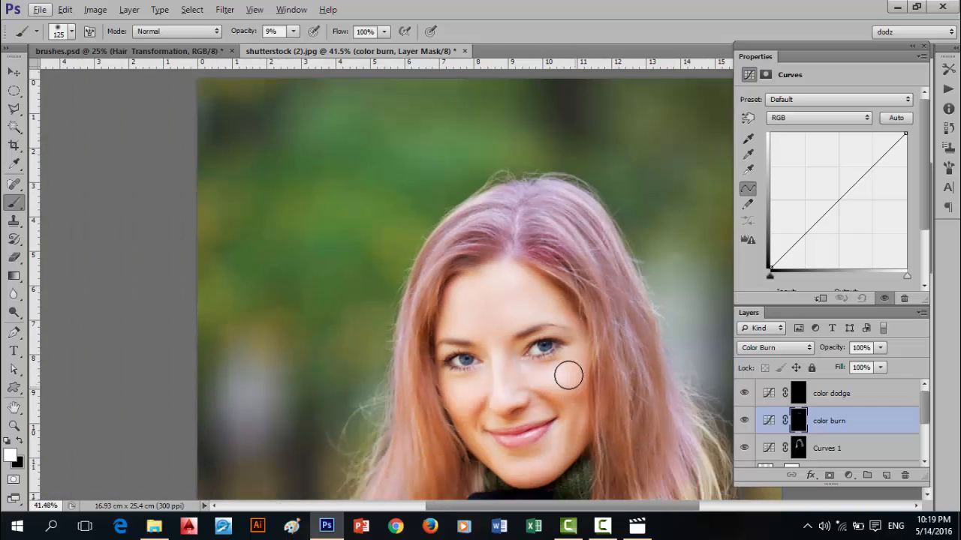
{"action": "scroll", "coordinate": [563, 275], "scroll_direction": "up", "scroll_amount": 2}
{"action": "scroll", "coordinate": [563, 274], "scroll_direction": "up", "scroll_amount": 1}
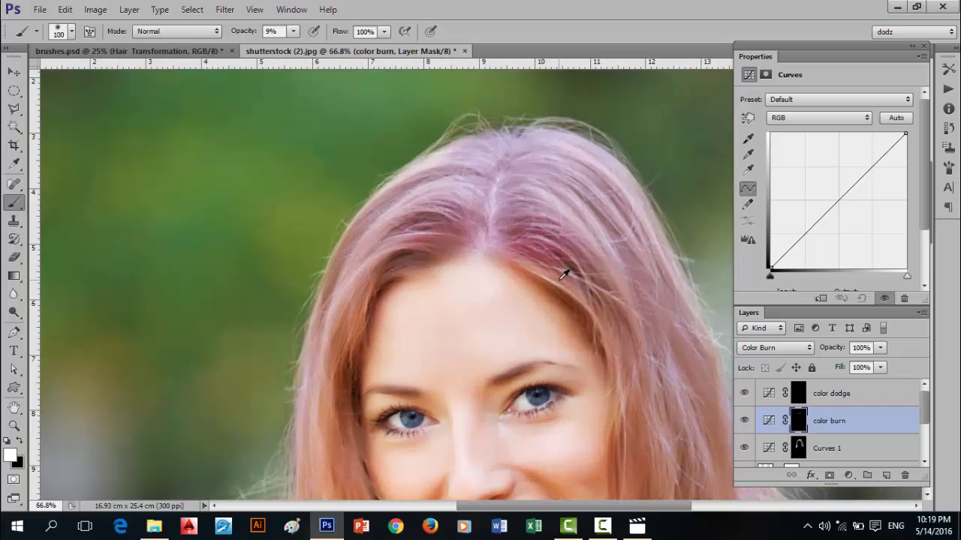
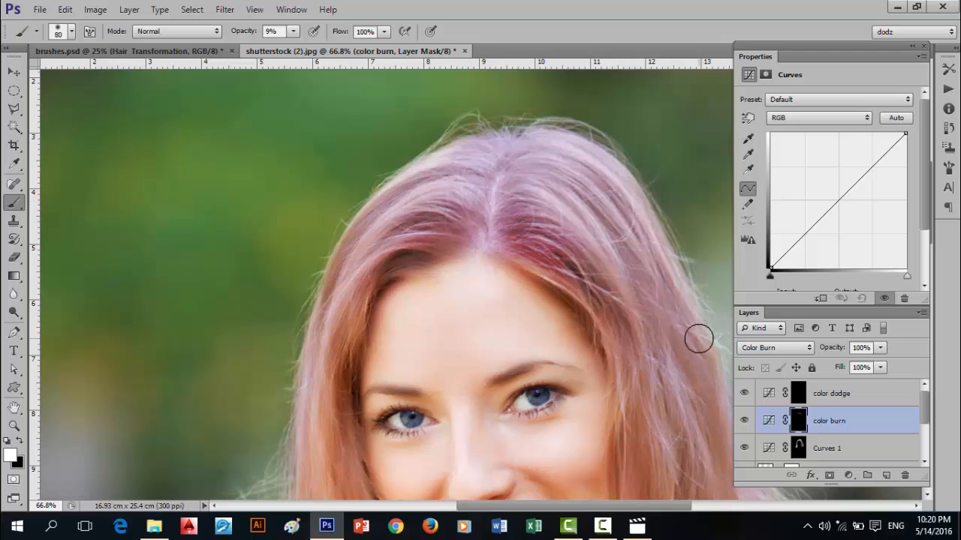
{"action": "left_click", "coordinate": [746, 425]}
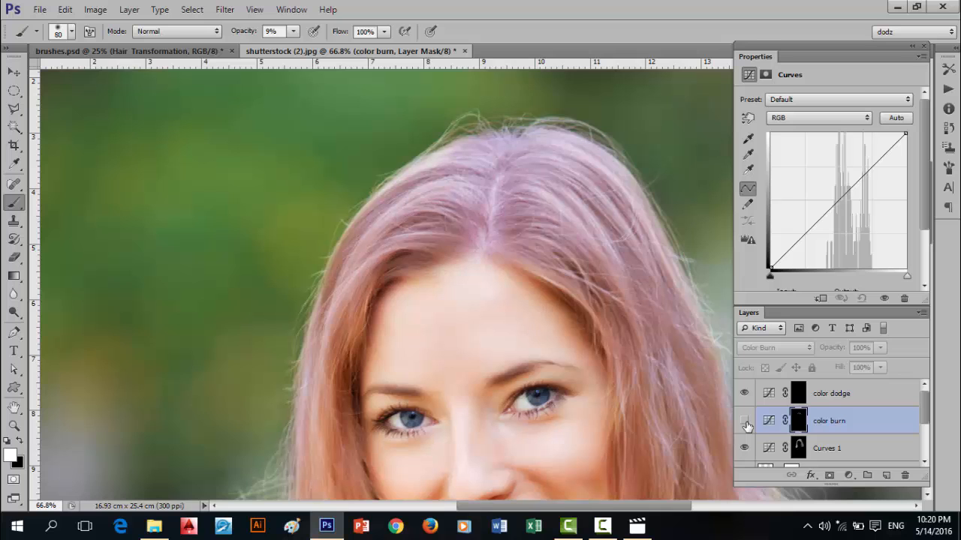
{"action": "left_click", "coordinate": [747, 426]}
{"action": "scroll", "coordinate": [594, 352], "scroll_direction": "down", "scroll_amount": 4}
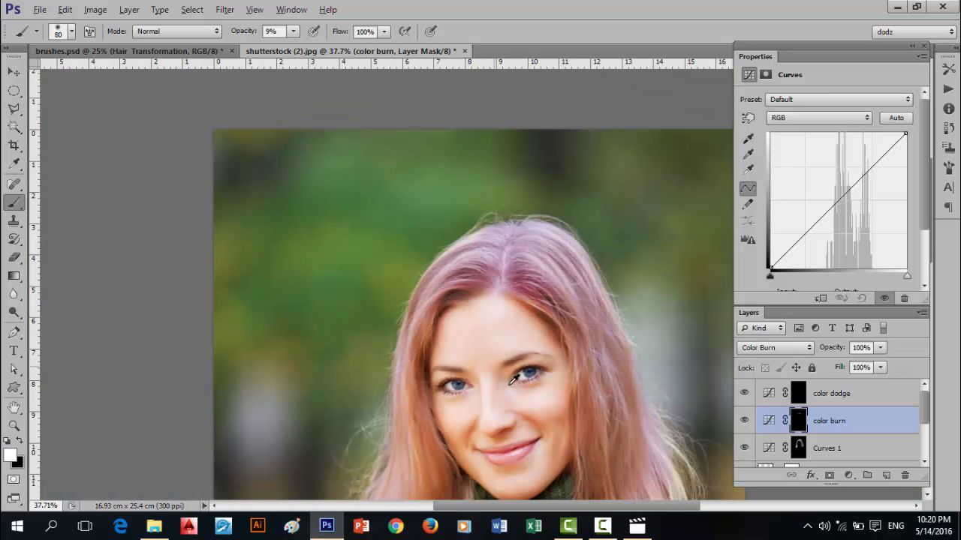
{"action": "scroll", "coordinate": [560, 390], "scroll_direction": "up", "scroll_amount": 1}
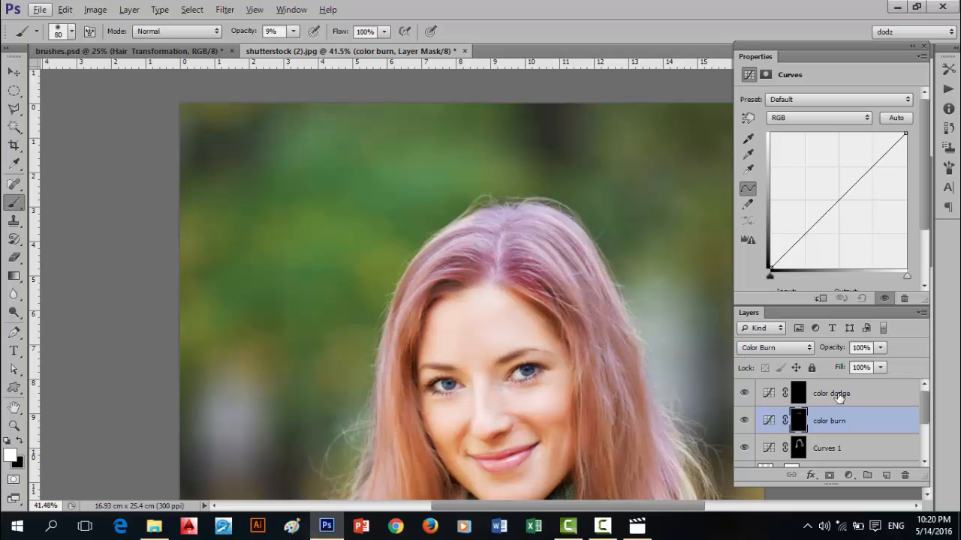
Select the color dodge layer and brush white at 9% opacity on its mask over the crown highlights with a 50 px brush
{"action": "left_click", "coordinate": [819, 394]}
{"action": "scroll", "coordinate": [544, 266], "scroll_direction": "up", "scroll_amount": 3}
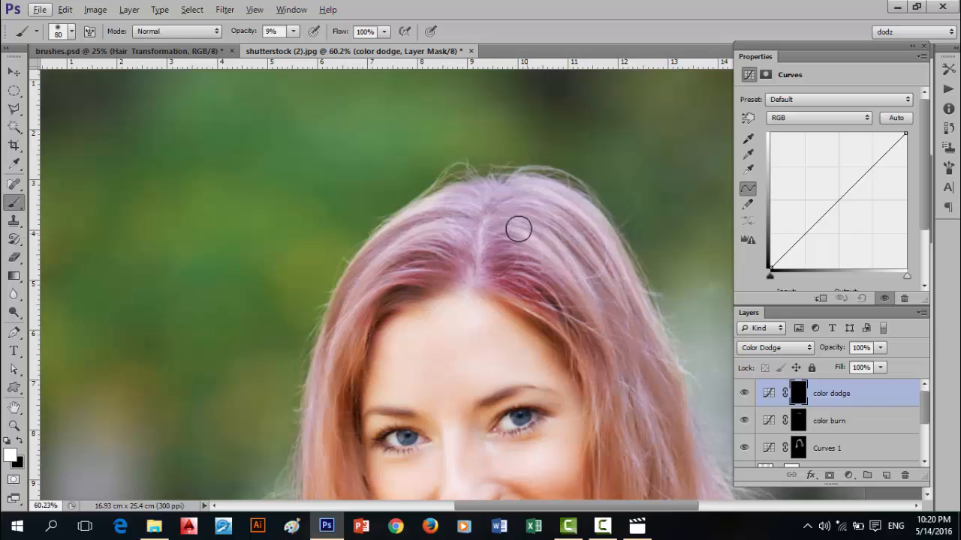
{"action": "scroll", "coordinate": [568, 266], "scroll_direction": "up", "scroll_amount": 1}
{"action": "scroll", "coordinate": [571, 277], "scroll_direction": "down", "scroll_amount": 2}
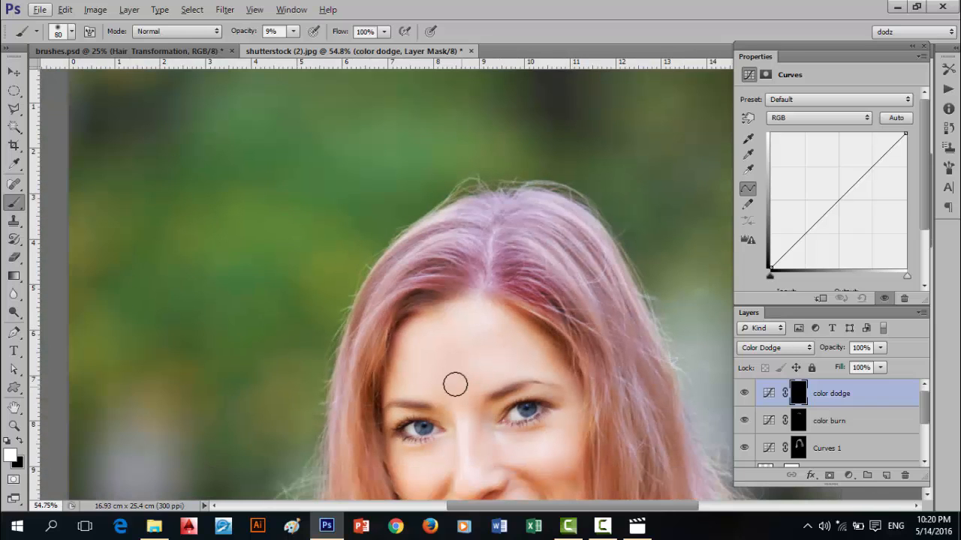
{"action": "scroll", "coordinate": [455, 382], "scroll_direction": "down", "scroll_amount": 1}
{"action": "scroll", "coordinate": [396, 407], "scroll_direction": "up", "scroll_amount": 3}
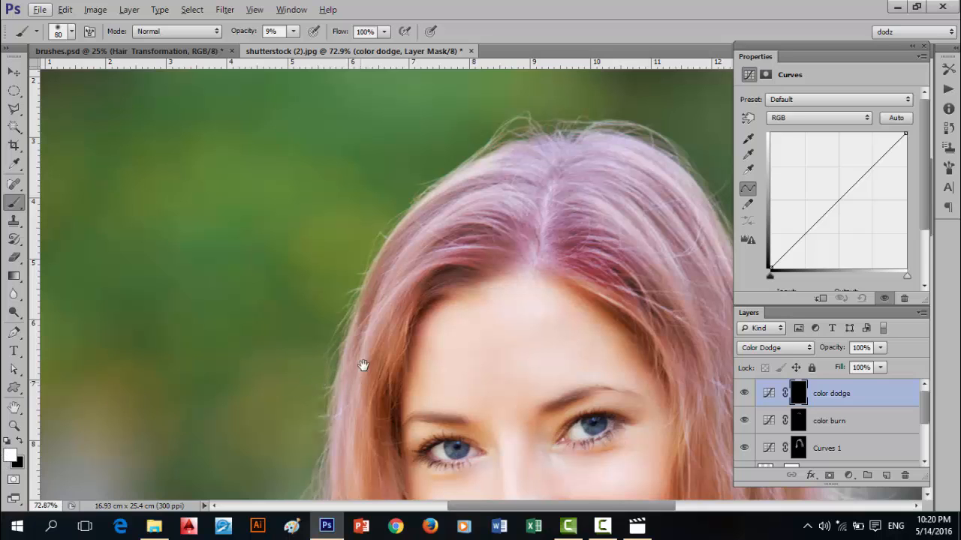
{"action": "left_click_drag", "start_coordinate": [362, 365], "coordinate": [360, 306]}
{"action": "key", "text": "XF86AudioMute"}
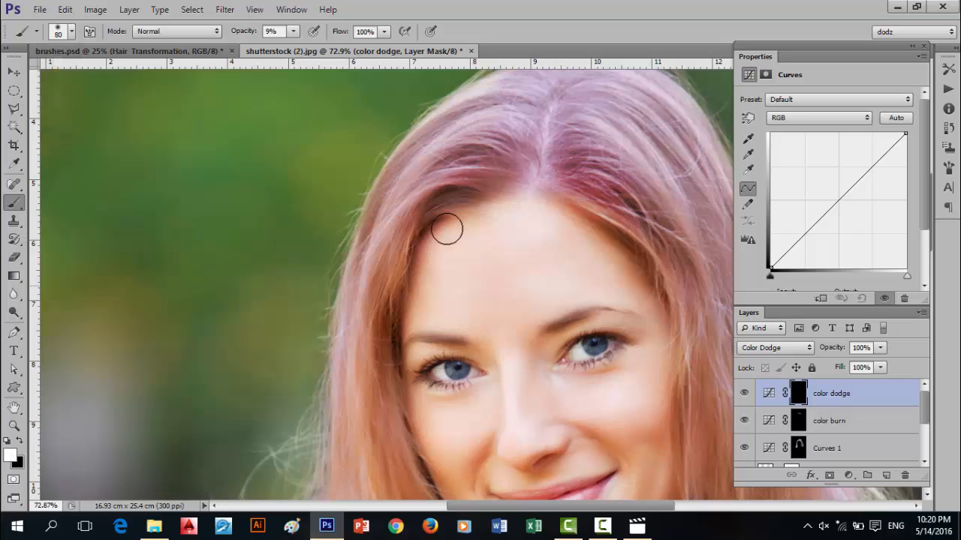
{"action": "left_click_drag", "start_coordinate": [529, 144], "coordinate": [476, 193]}
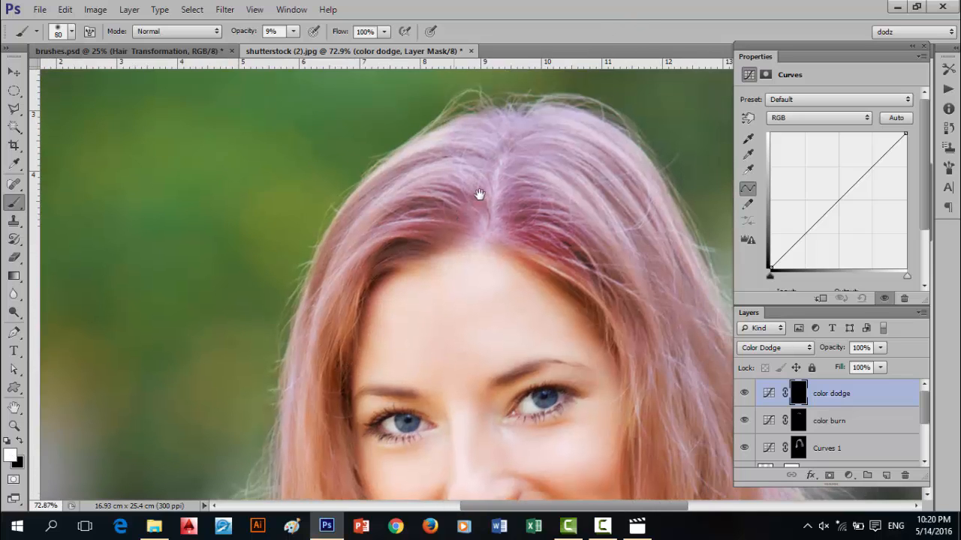
{"action": "key", "text": "bracketleft"}
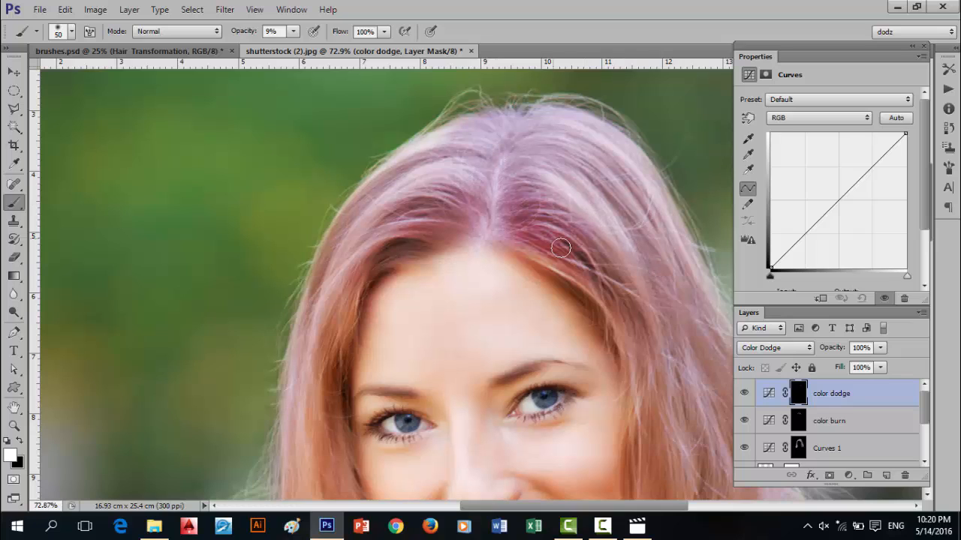
Compare the crown highlights with the color dodge layer hidden and shown
{"action": "left_click", "coordinate": [745, 392]}
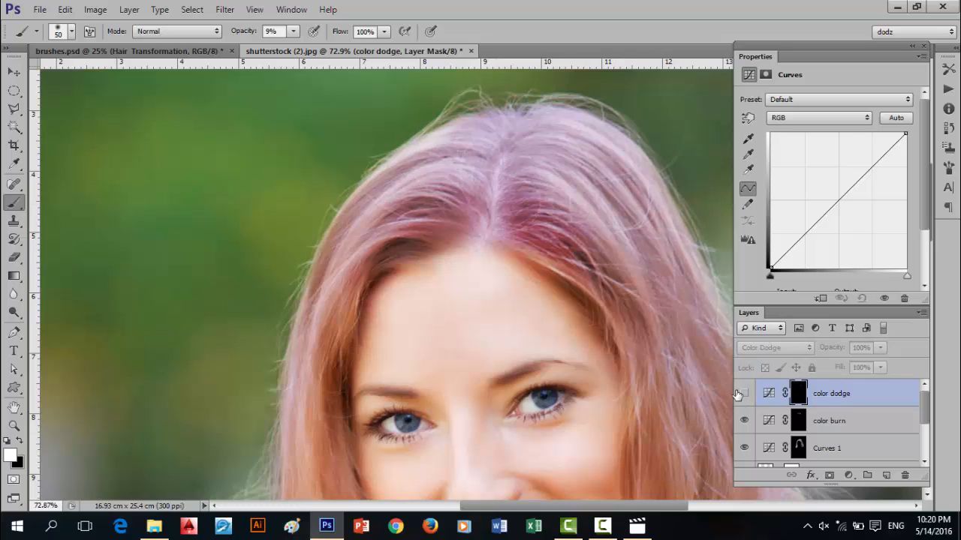
{"action": "left_click", "coordinate": [744, 393]}
{"action": "left_click", "coordinate": [741, 393]}
{"action": "left_click", "coordinate": [747, 394]}
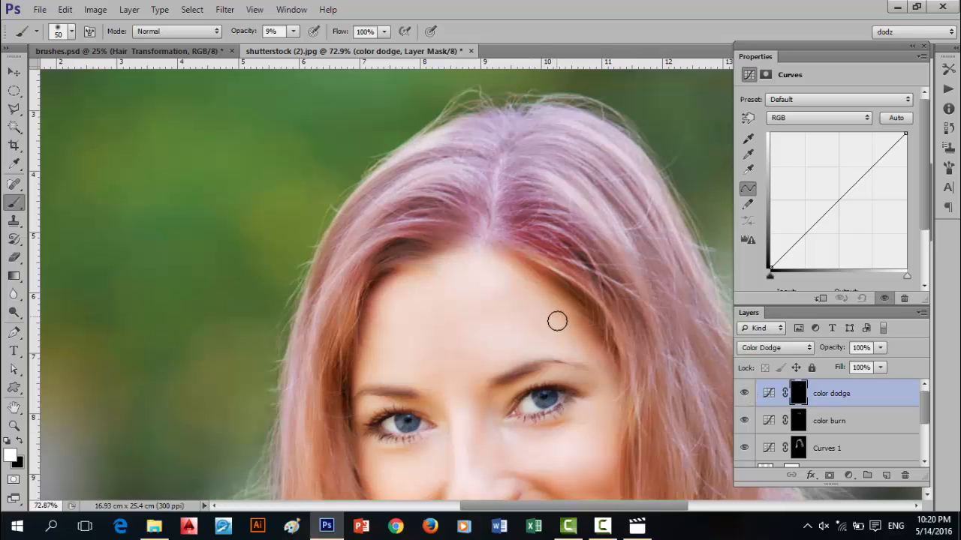
Brush white at 9% opacity on the color dodge mask along the long strands to the right of the face
{"action": "mouse_move", "coordinate": [565, 318]}
{"action": "left_mouse_down"}
{"action": "mouse_move", "coordinate": [425, 250]}
{"action": "mouse_move", "coordinate": [422, 232]}
{"action": "left_mouse_up"}
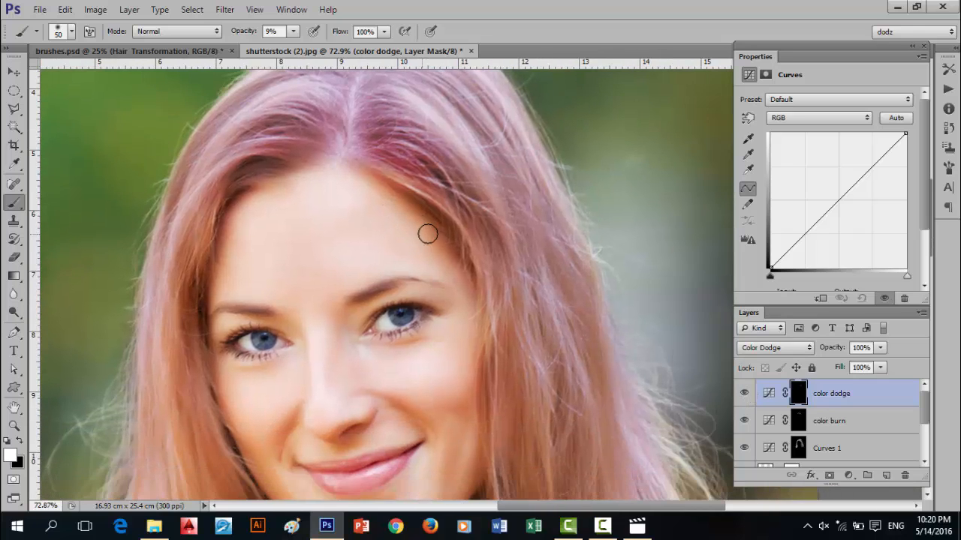
{"action": "left_click_drag", "start_coordinate": [320, 250], "coordinate": [423, 187]}
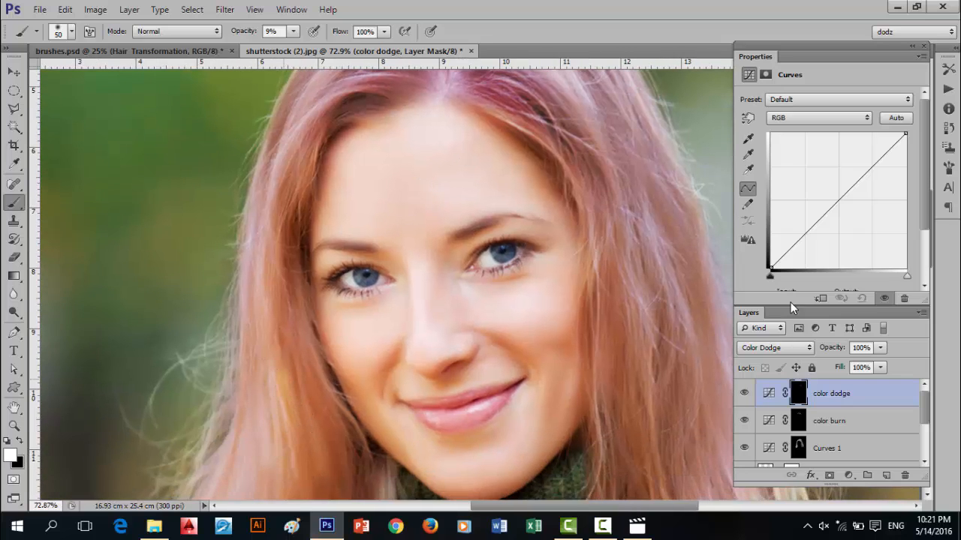
{"action": "mouse_move", "coordinate": [677, 265]}
{"action": "left_mouse_down"}
{"action": "mouse_move", "coordinate": [646, 216]}
{"action": "mouse_move", "coordinate": [676, 304]}
{"action": "mouse_move", "coordinate": [679, 281]}
{"action": "mouse_move", "coordinate": [664, 245]}
{"action": "mouse_move", "coordinate": [713, 344]}
{"action": "left_mouse_up"}
{"action": "left_click_drag", "start_coordinate": [627, 235], "coordinate": [660, 342]}
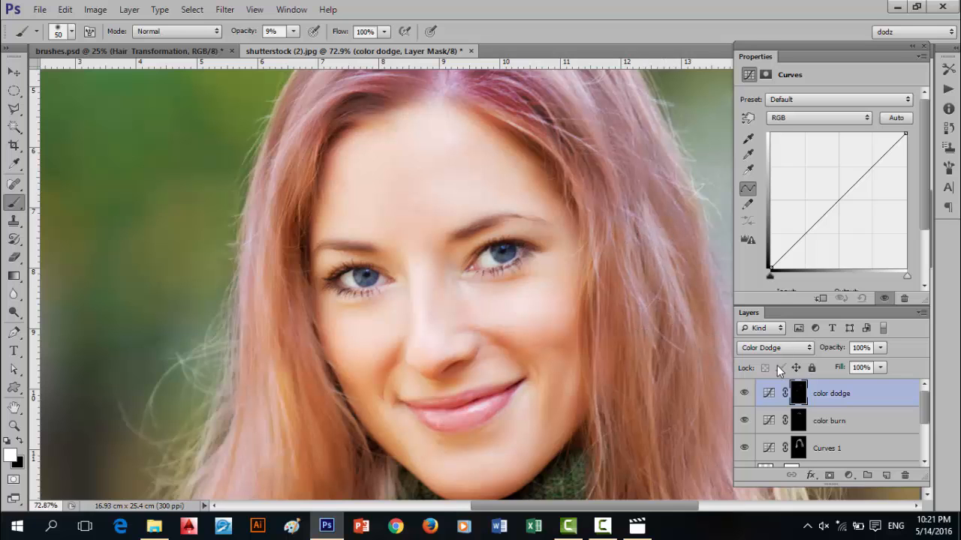
Compare the whole image with the color dodge and color burn layers each hidden and shown
{"action": "left_click_drag", "start_coordinate": [456, 177], "coordinate": [524, 264]}
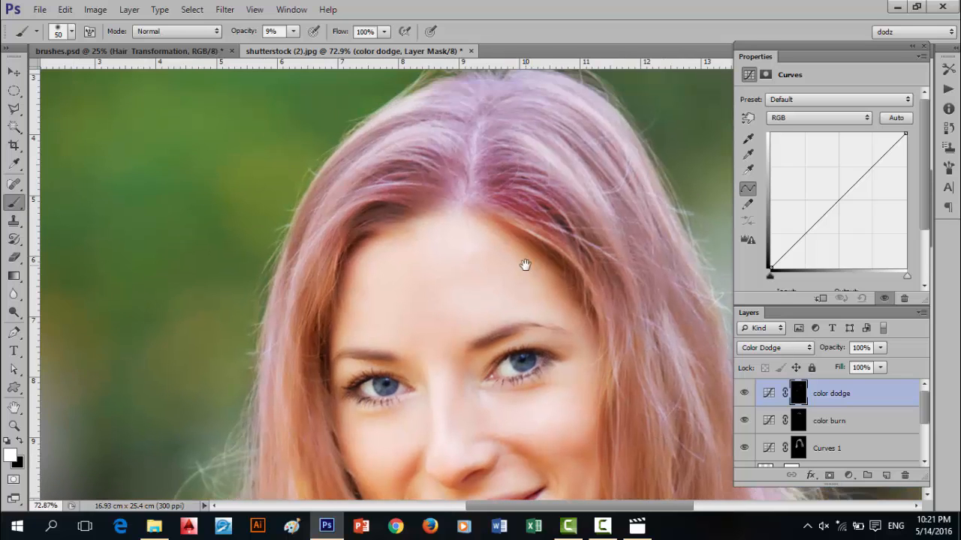
{"action": "key", "text": "ctrl+0"}
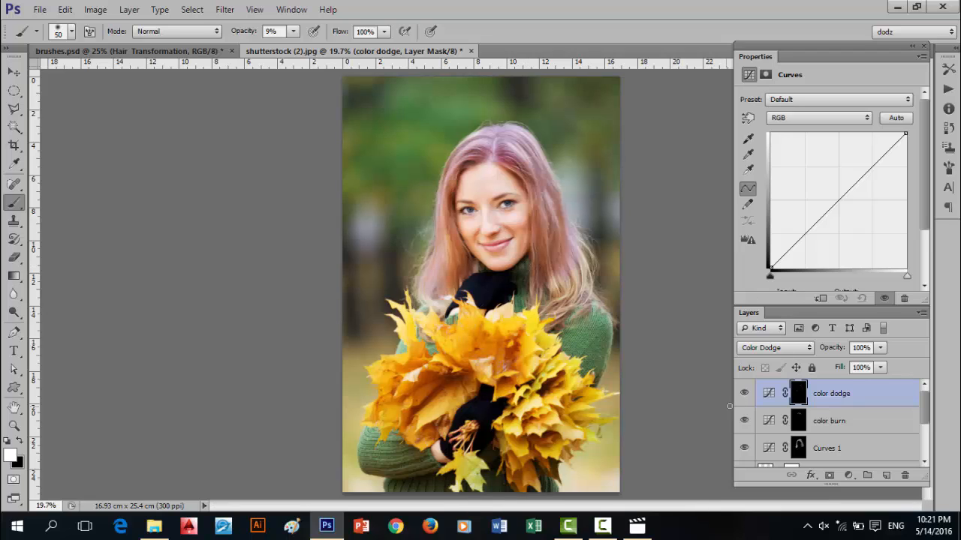
{"action": "left_click", "coordinate": [743, 395]}
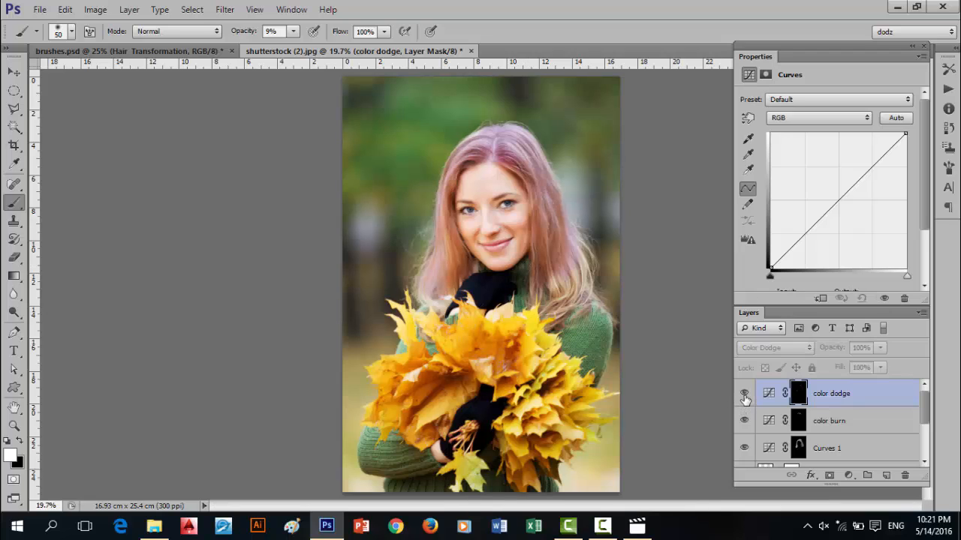
{"action": "left_click", "coordinate": [744, 395]}
{"action": "left_click", "coordinate": [744, 394]}
{"action": "left_click", "coordinate": [743, 421]}
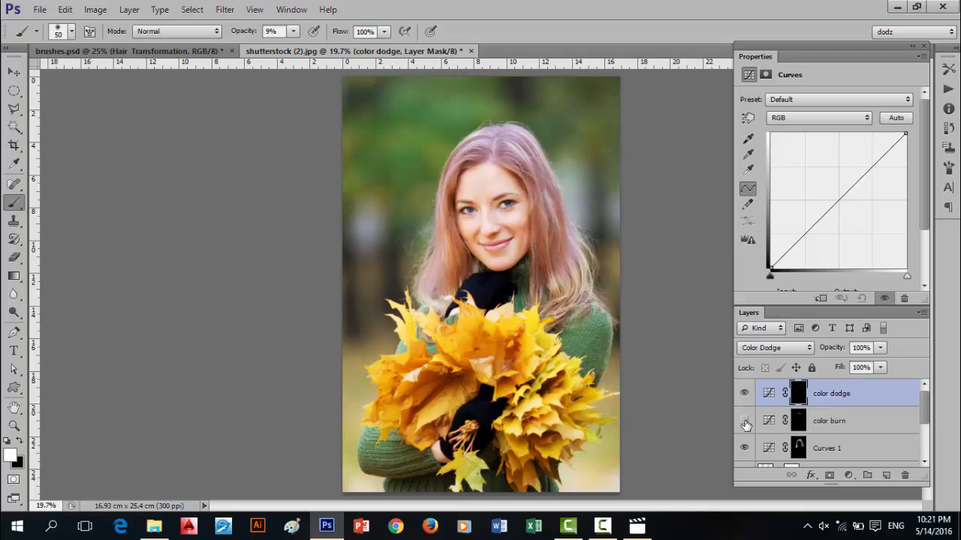
{"action": "left_click", "coordinate": [744, 421]}
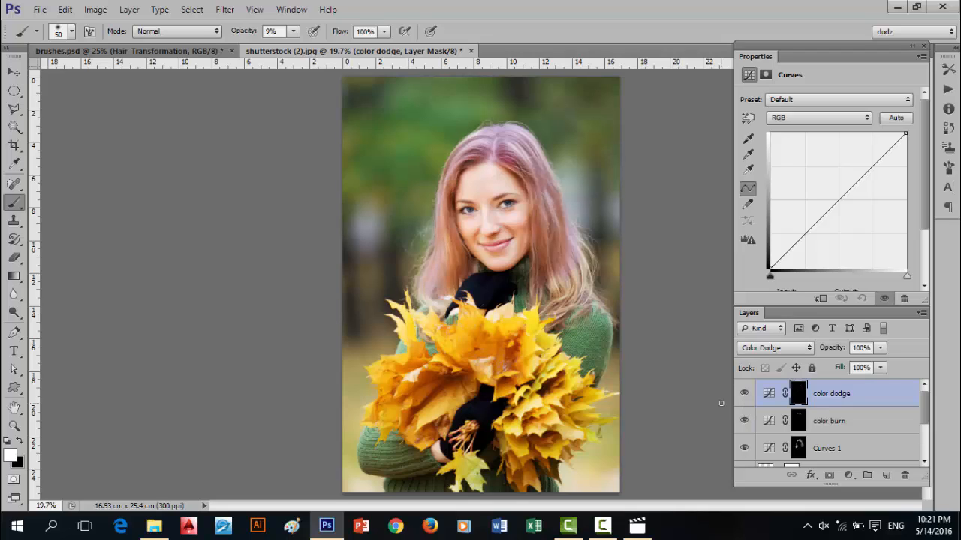
Duplicate the Background layer and move the copy to the top of the layer stack, above the color dodge layer
{"action": "scroll", "coordinate": [785, 390], "scroll_direction": "down", "scroll_amount": 3}
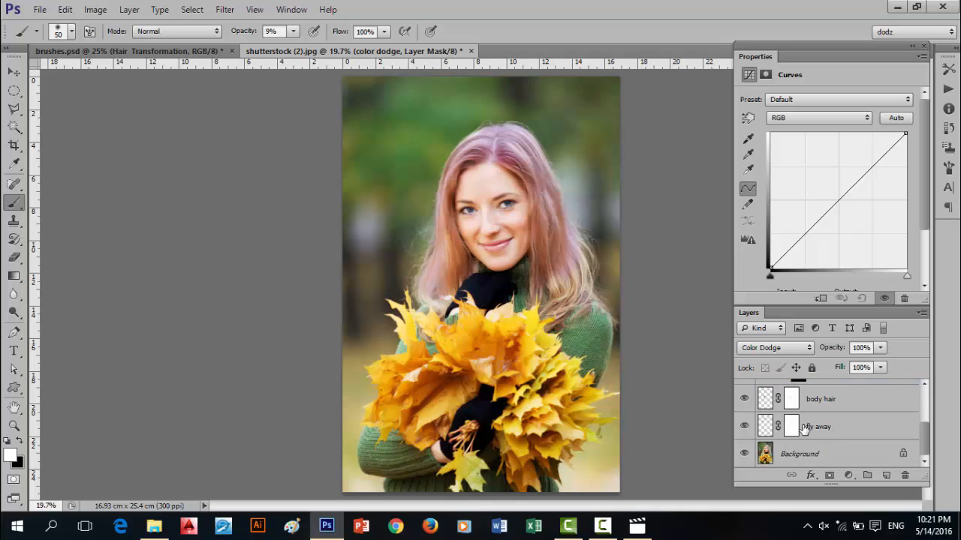
{"action": "left_click", "coordinate": [854, 466]}
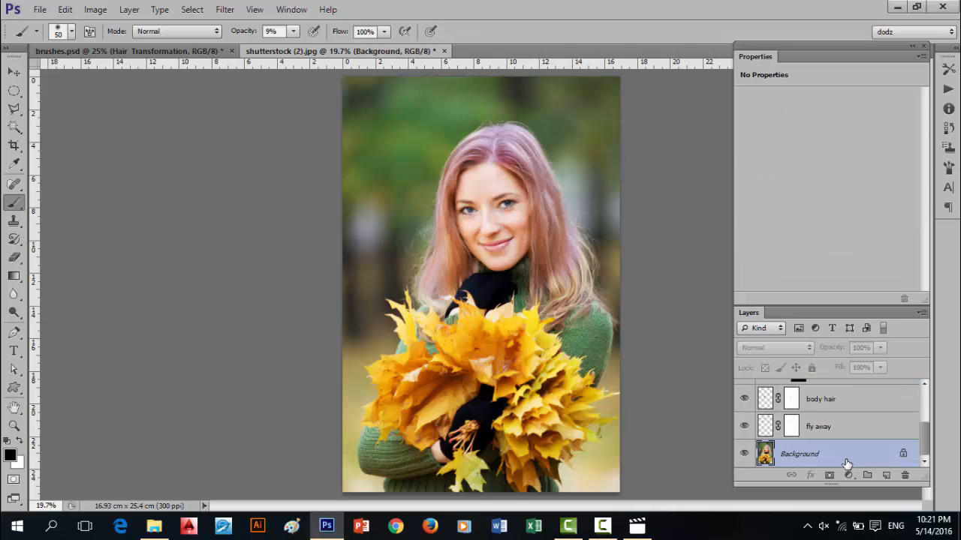
{"action": "key", "text": "ctrl+j"}
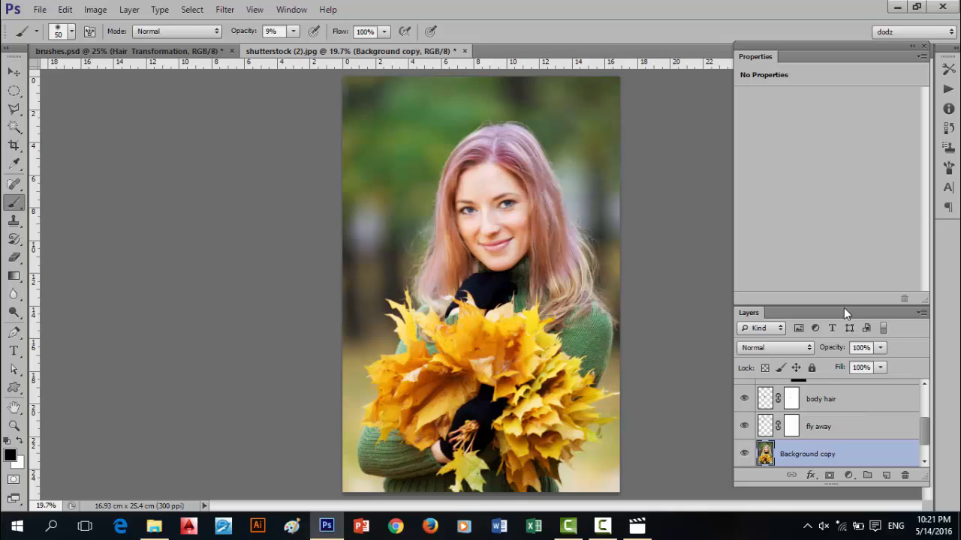
{"action": "left_click_drag", "start_coordinate": [843, 307], "coordinate": [832, 160]}
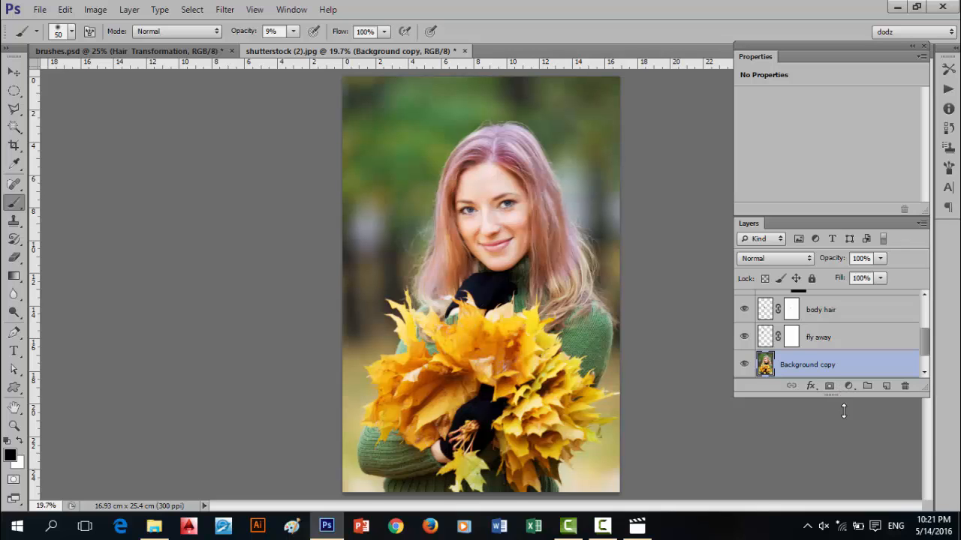
{"action": "left_click_drag", "start_coordinate": [844, 411], "coordinate": [844, 459]}
{"action": "scroll", "coordinate": [842, 443], "scroll_direction": "up", "scroll_amount": 2}
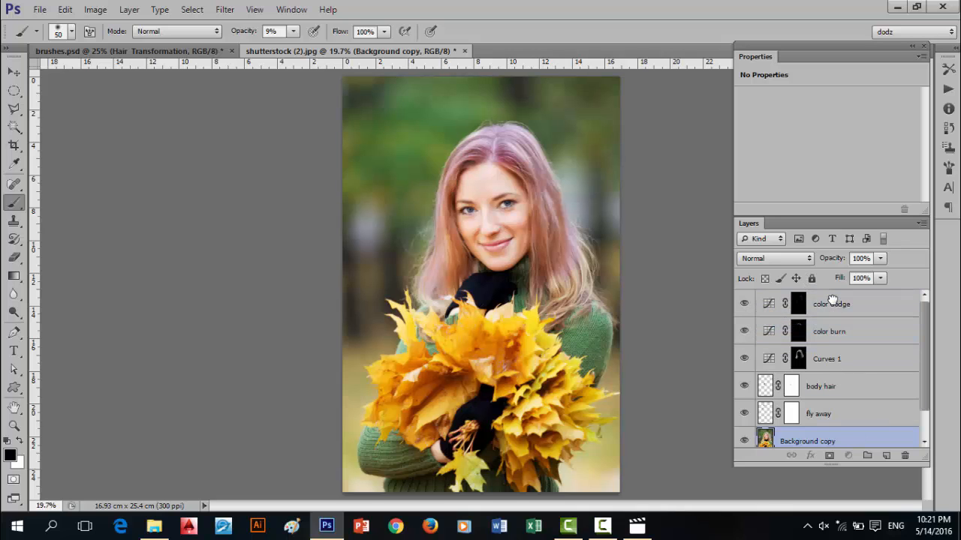
{"action": "left_click_drag", "start_coordinate": [831, 300], "coordinate": [832, 303]}
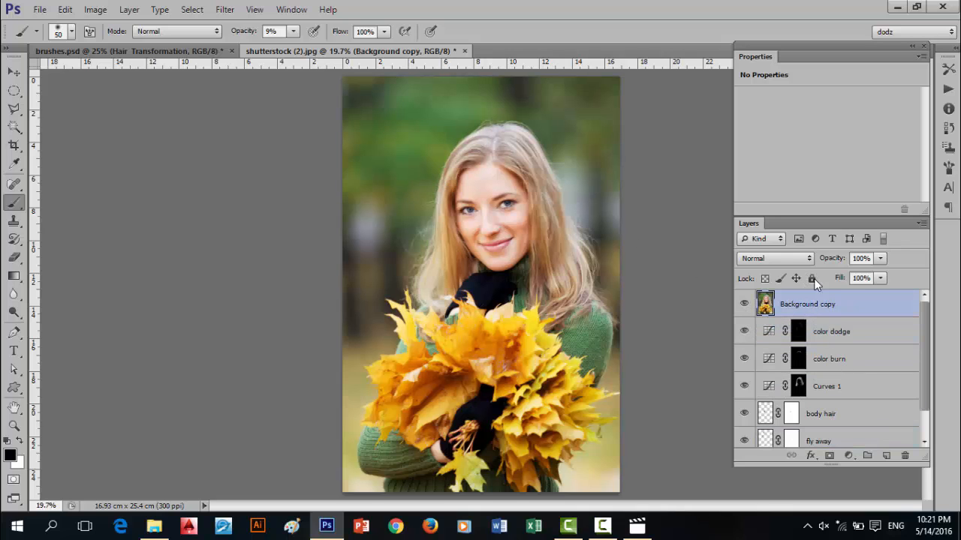
Compare the retouched hair with the original by hiding and showing the Background copy, and review the layer stack
{"action": "left_click", "coordinate": [743, 303]}
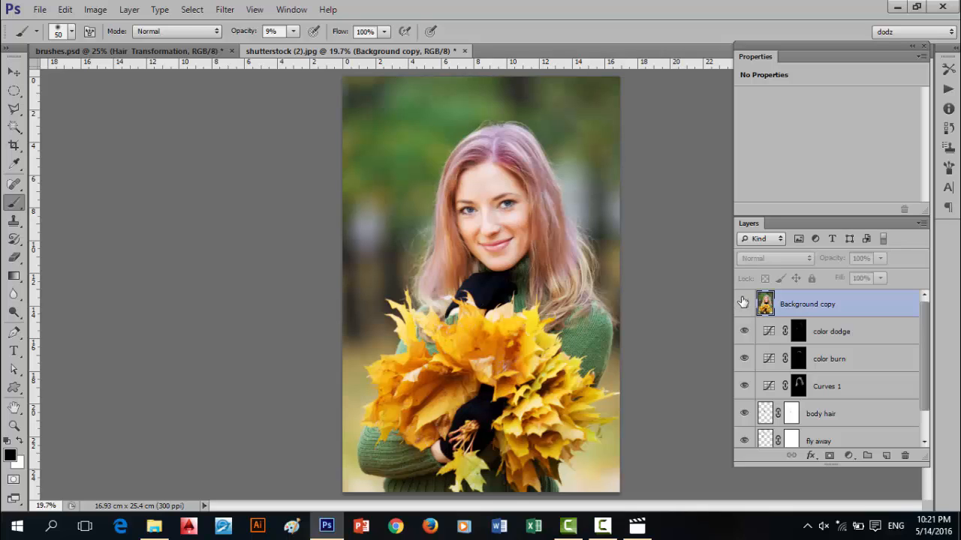
{"action": "left_click", "coordinate": [743, 303]}
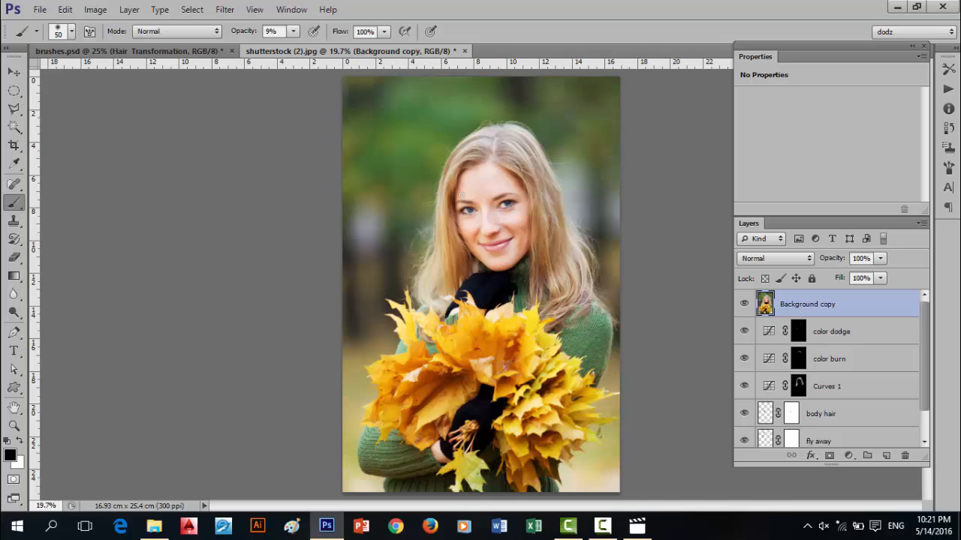
{"action": "scroll", "coordinate": [825, 411], "scroll_direction": "down", "scroll_amount": 1}
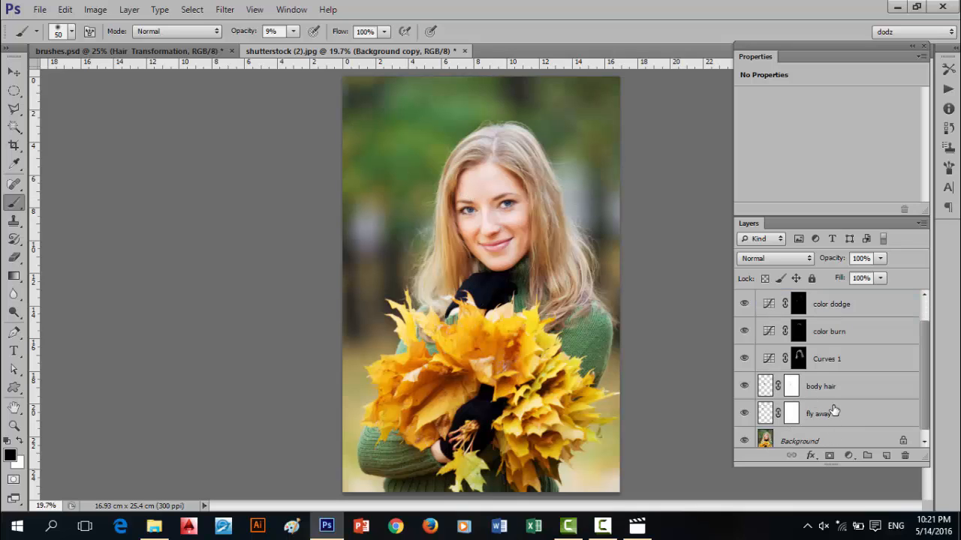
{"action": "scroll", "coordinate": [835, 411], "scroll_direction": "up", "scroll_amount": 1}
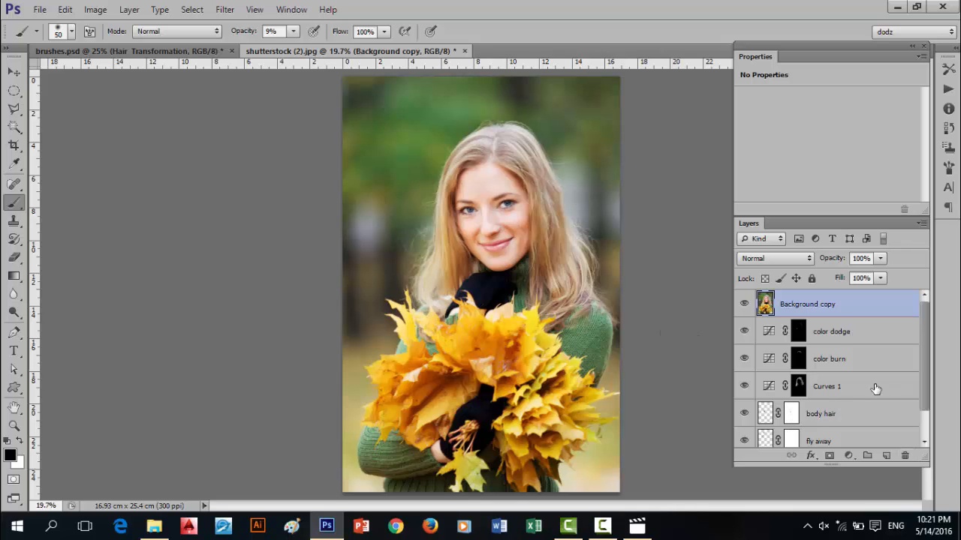
{"action": "scroll", "coordinate": [863, 392], "scroll_direction": "down", "scroll_amount": 1}
{"action": "scroll", "coordinate": [825, 425], "scroll_direction": "down", "scroll_amount": 1}
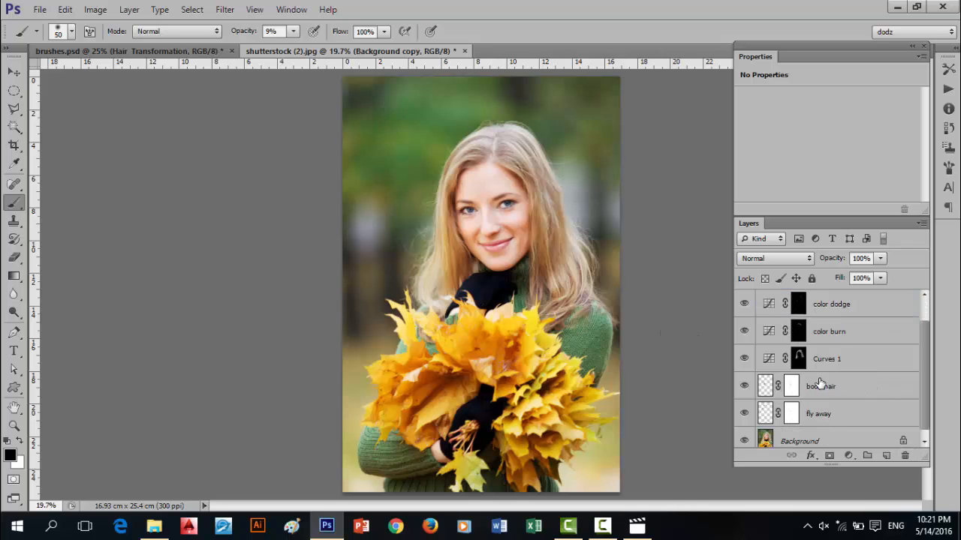
Compare the original blonde hair with the recoloured hair by toggling the Background copy's visibility several times, leaving the copy hidden
{"action": "scroll", "coordinate": [821, 381], "scroll_direction": "up", "scroll_amount": 2}
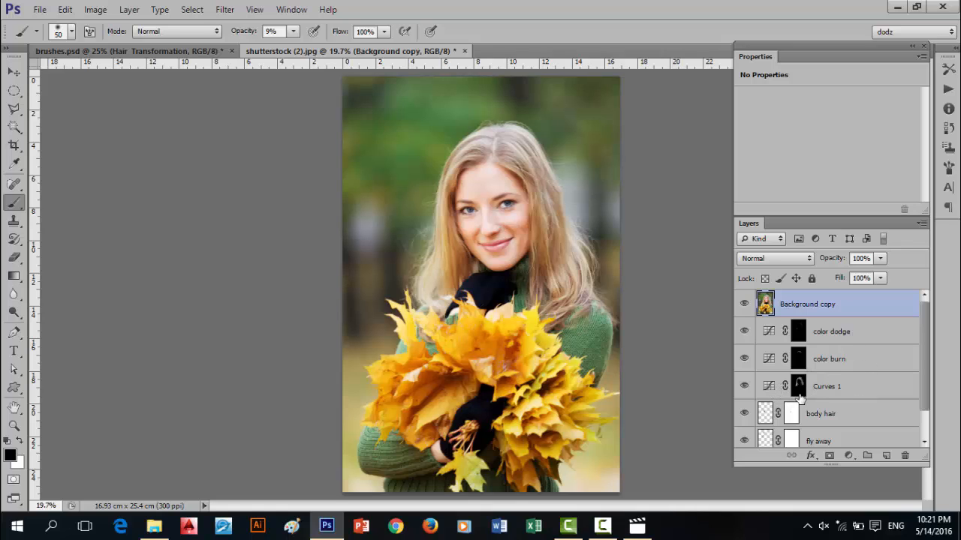
{"action": "left_click", "coordinate": [745, 305]}
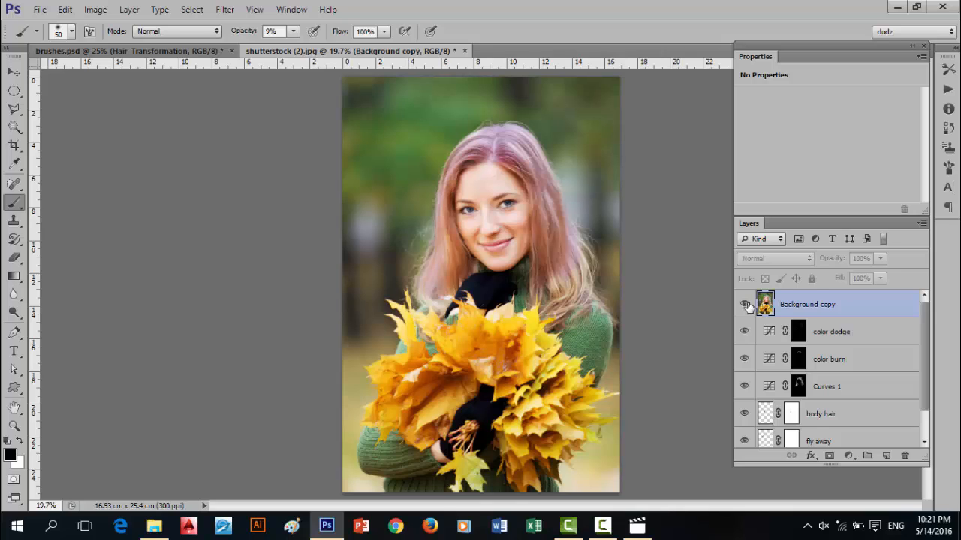
{"action": "left_click", "coordinate": [745, 304]}
{"action": "left_click", "coordinate": [745, 305]}
{"action": "left_click", "coordinate": [744, 304]}
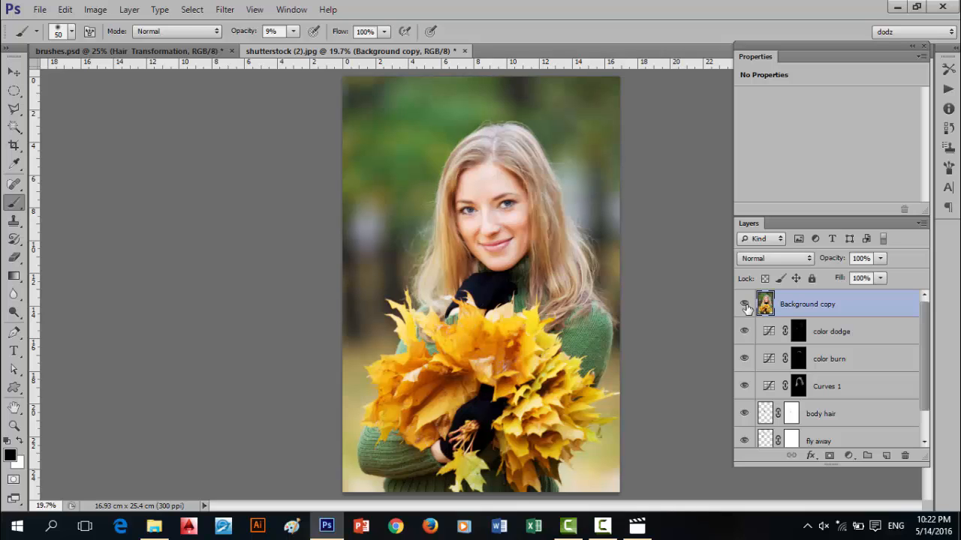
{"action": "left_click", "coordinate": [744, 304]}
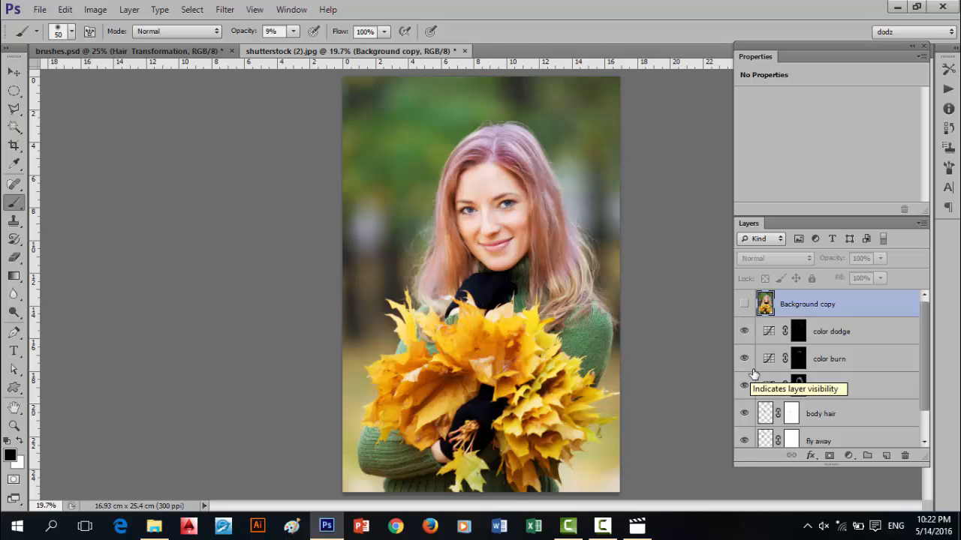
{"action": "left_click", "coordinate": [745, 304]}
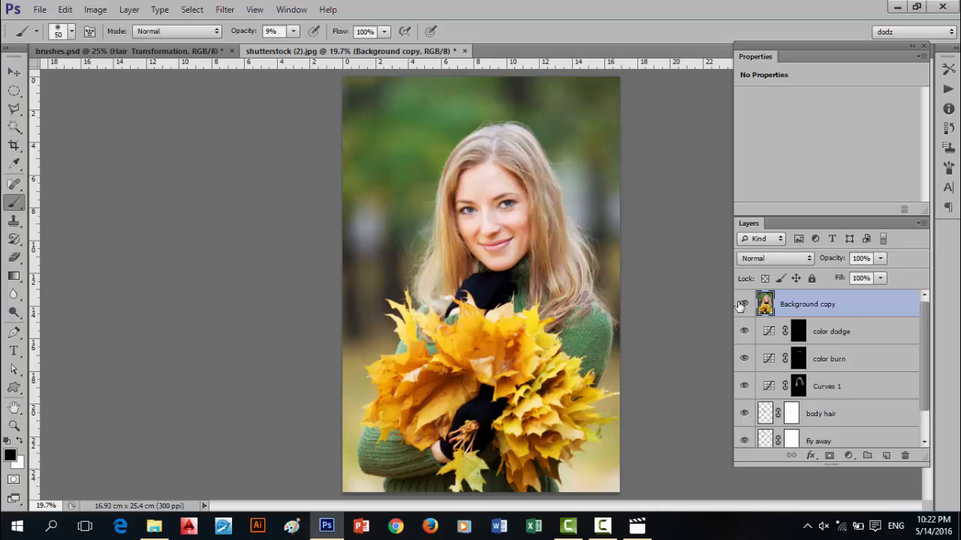
{"action": "left_click", "coordinate": [744, 304]}
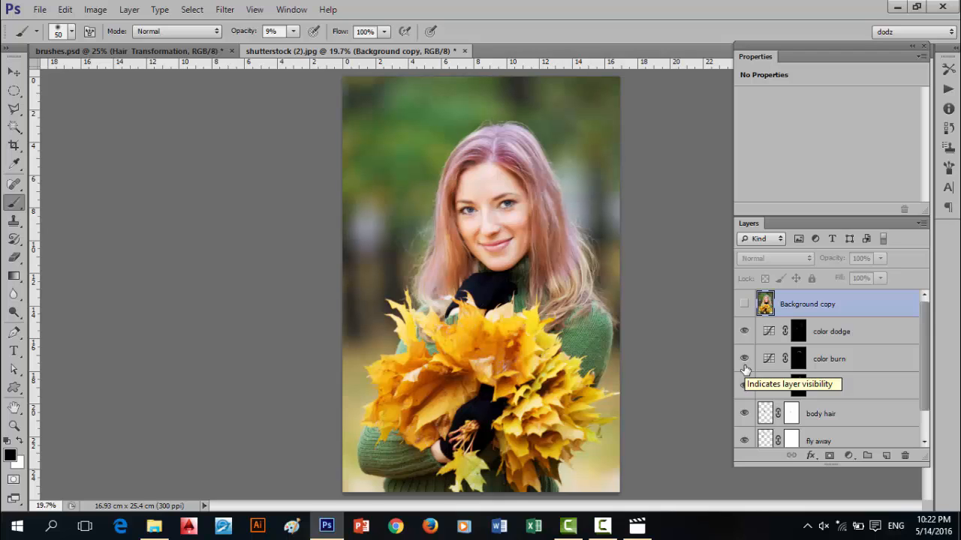
View the Hair Transformation title in brushes.psd and return to the retouched portrait in shutterstock (2).jpg
{"action": "left_click", "coordinate": [165, 56]}
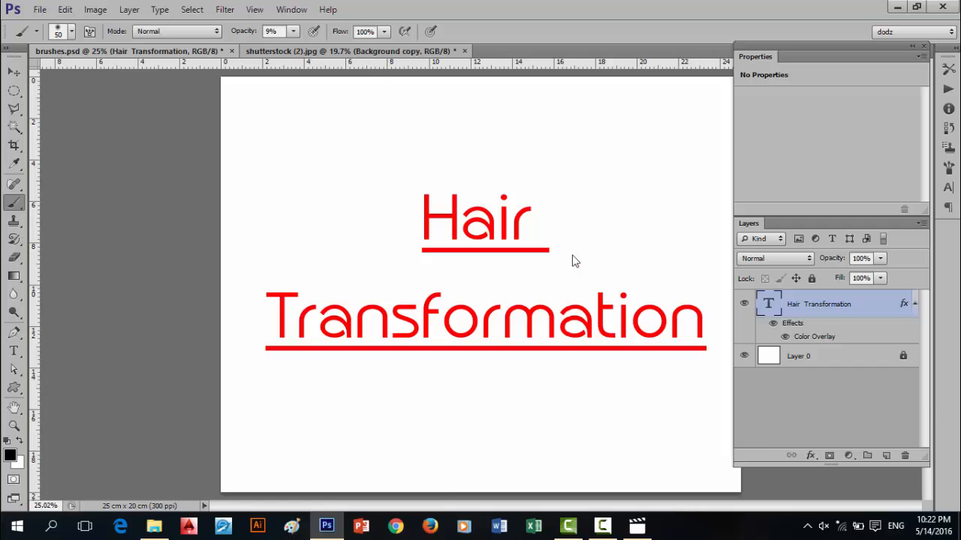
{"action": "key", "text": "ctrl+Tab"}
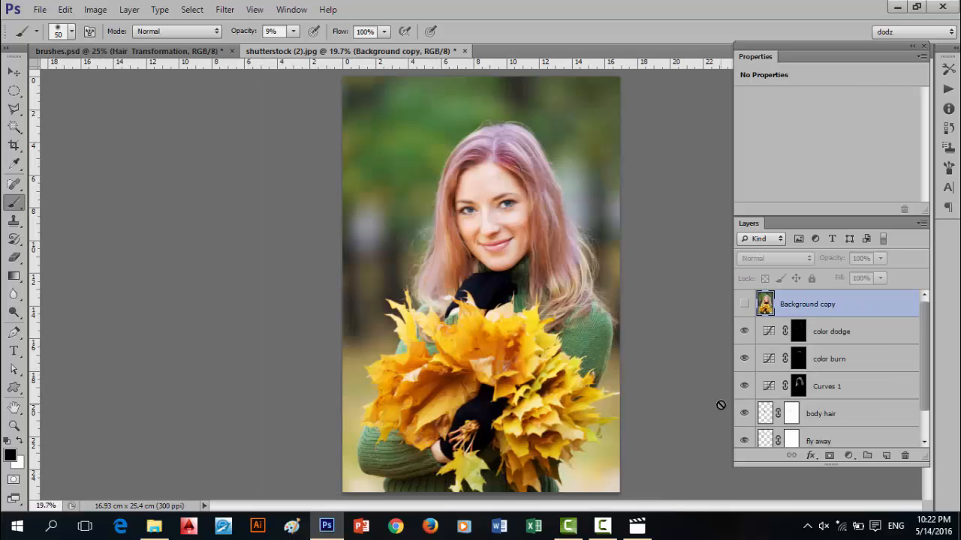